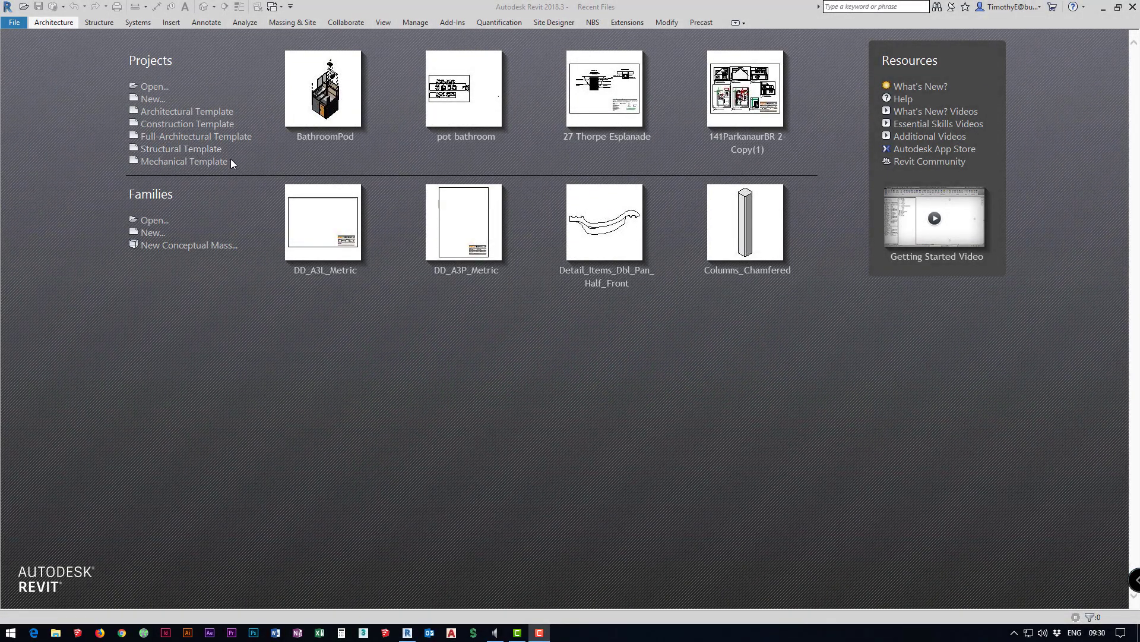
# Step: Create a new project from the Architectural Template, opening on the Level 0 plan
pyautogui.click(152, 99)
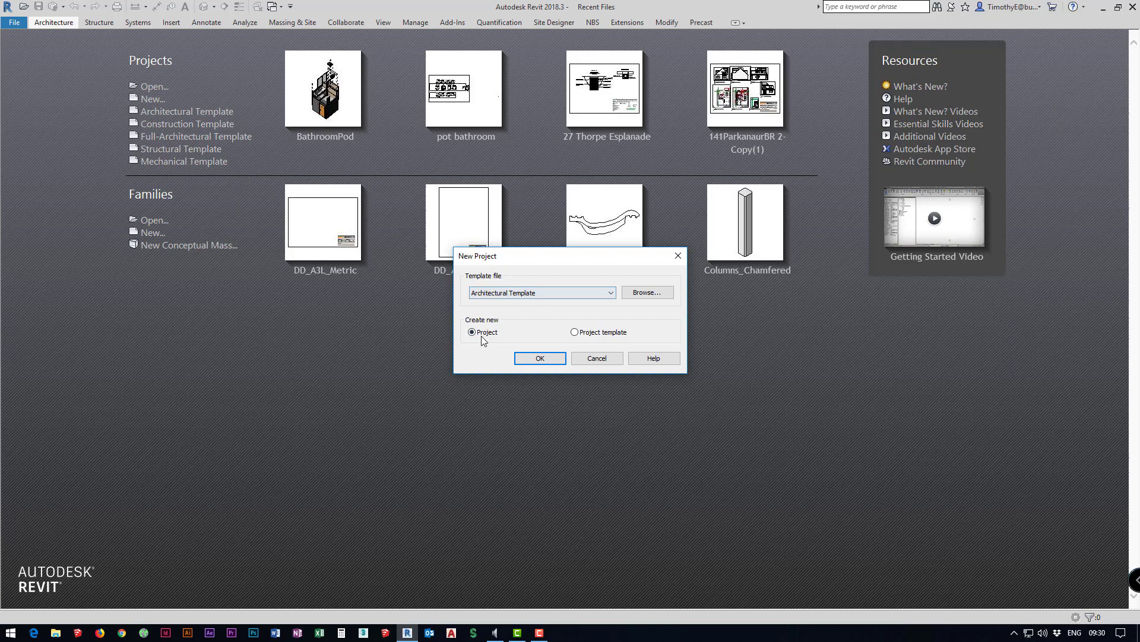
pyautogui.click(550, 358)
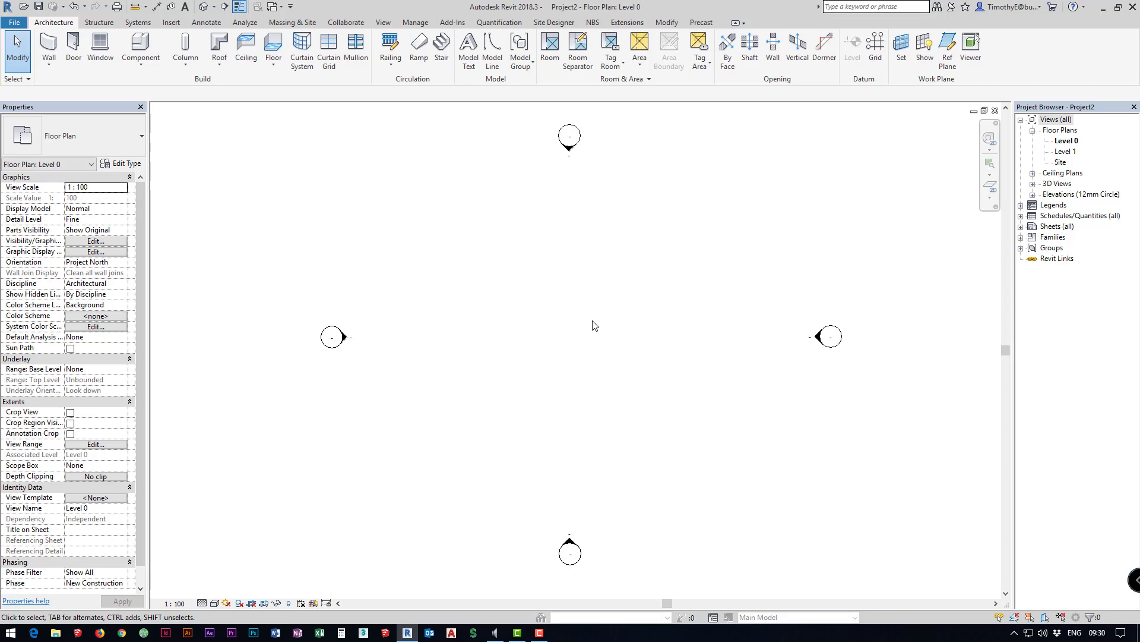
# Step: Draw four walls as a rectangle of roughly 6710 by 6610 on Level 0
pyautogui.click(54, 44)
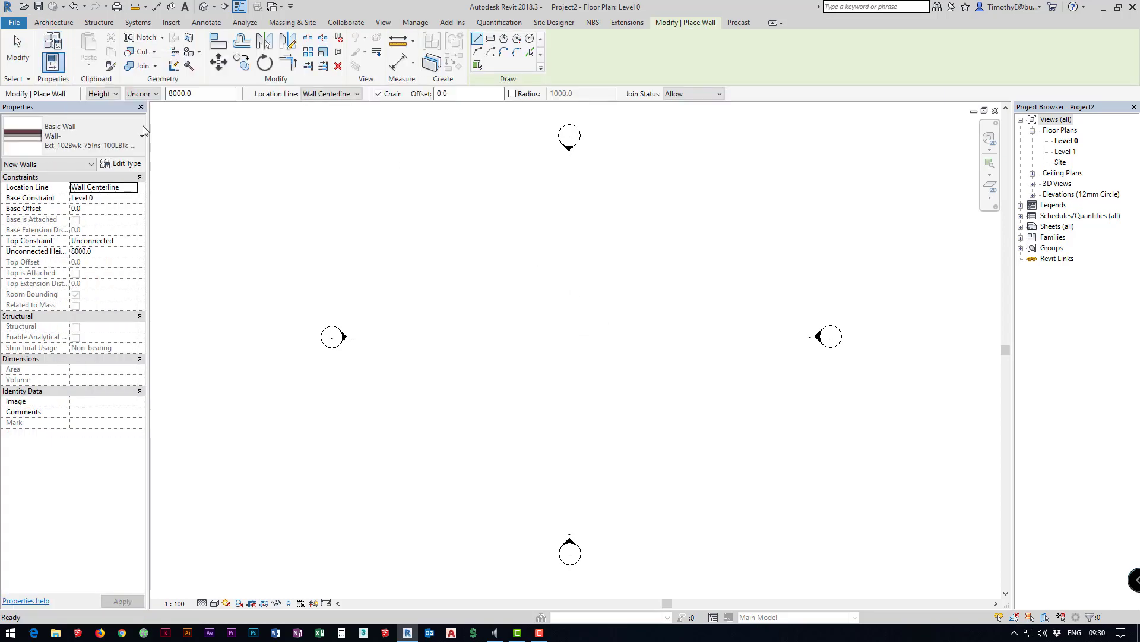
pyautogui.click(491, 40)
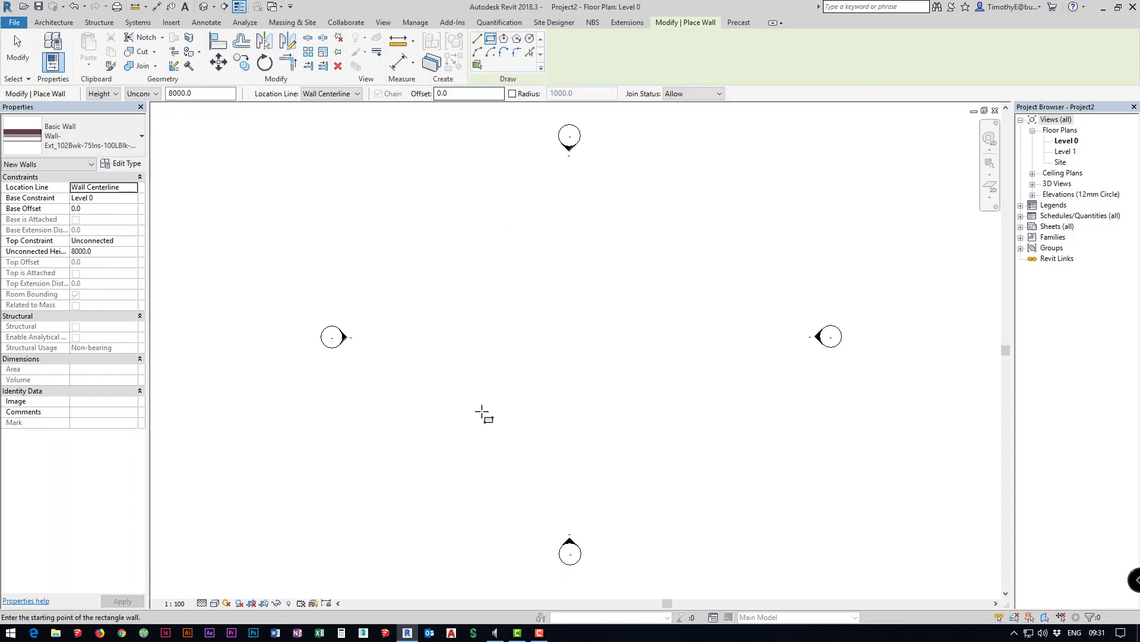
pyautogui.click(455, 428)
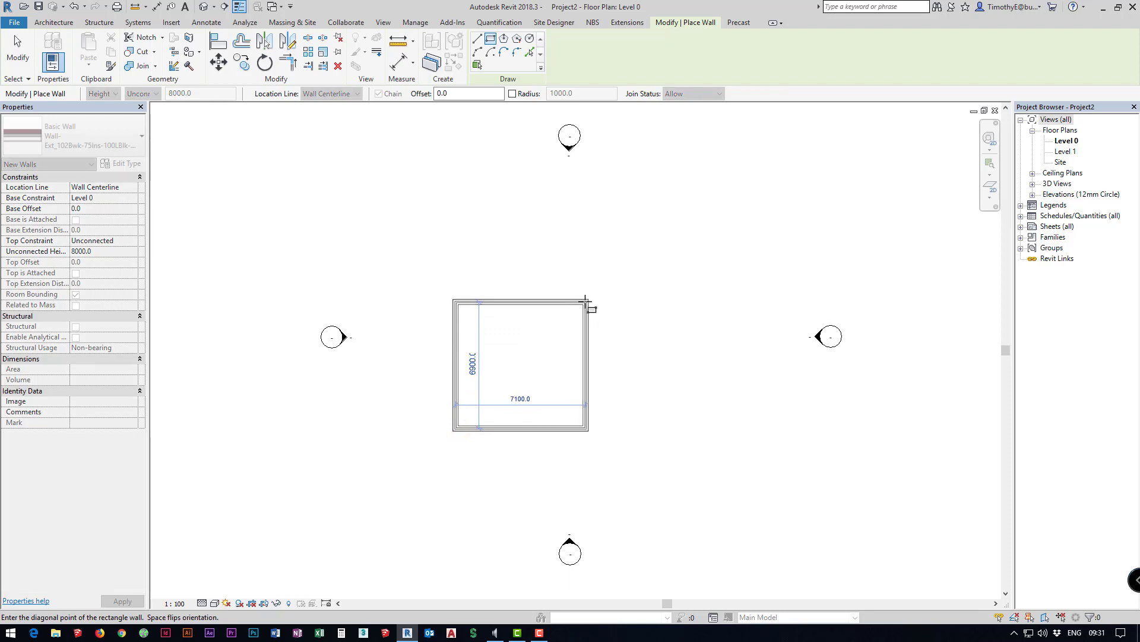
pyautogui.click(582, 301)
pyautogui.scroll(4, 488, 406)
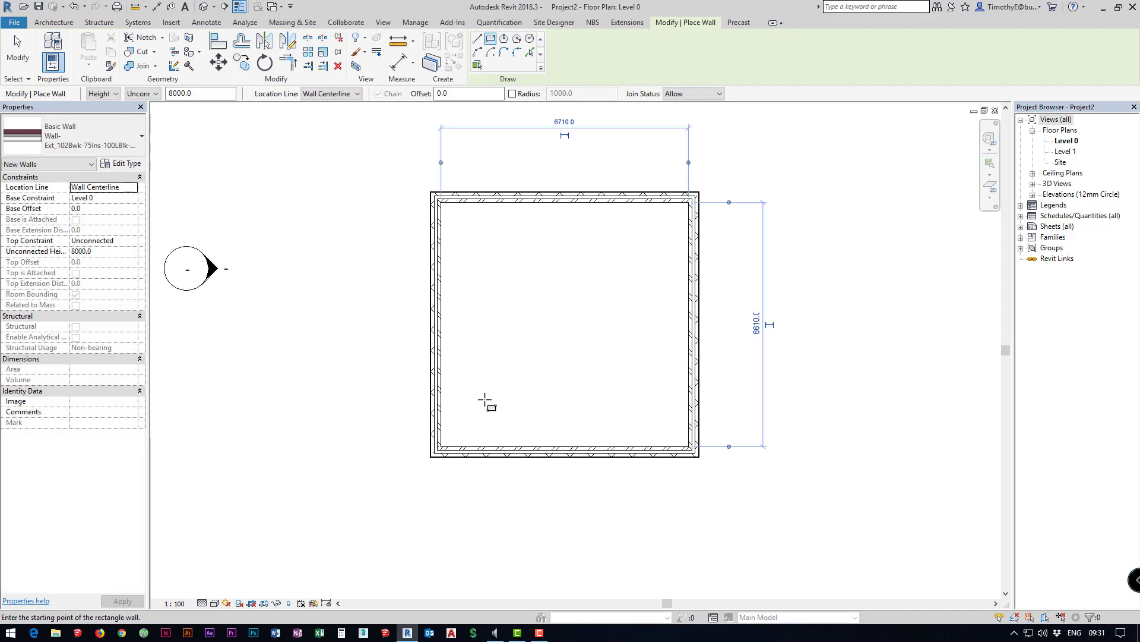
pyautogui.scroll(2, 490, 371)
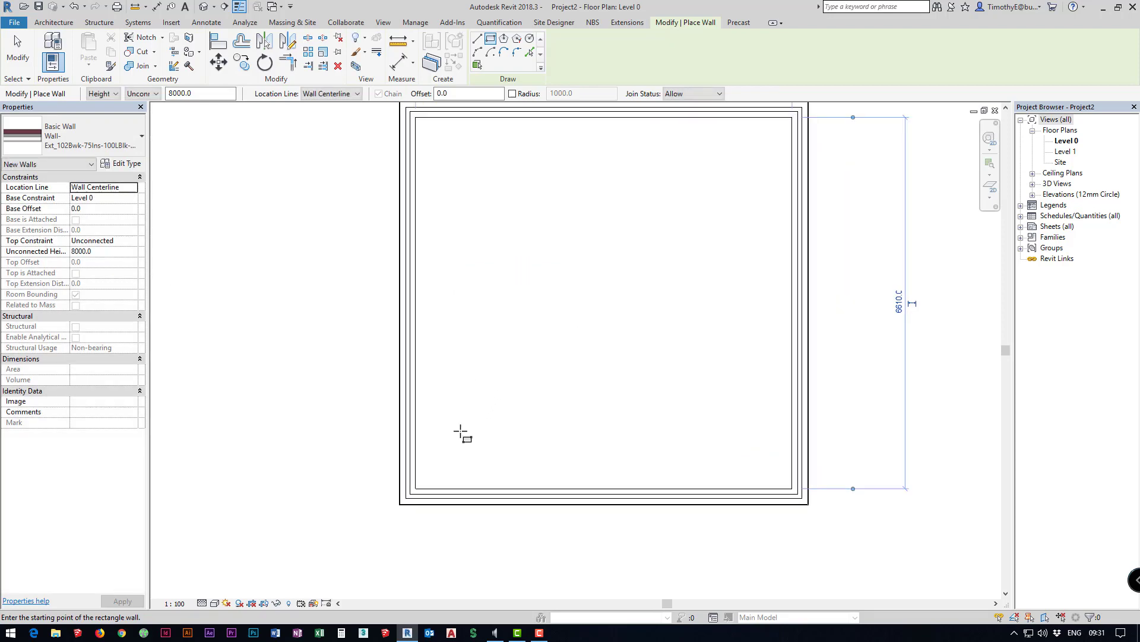
# Step: Finish the walls and flip the top wall's orientation so its layers swap sides
pyautogui.press('Escape')
pyautogui.press('Escape')
pyautogui.scroll(6, 416, 446)
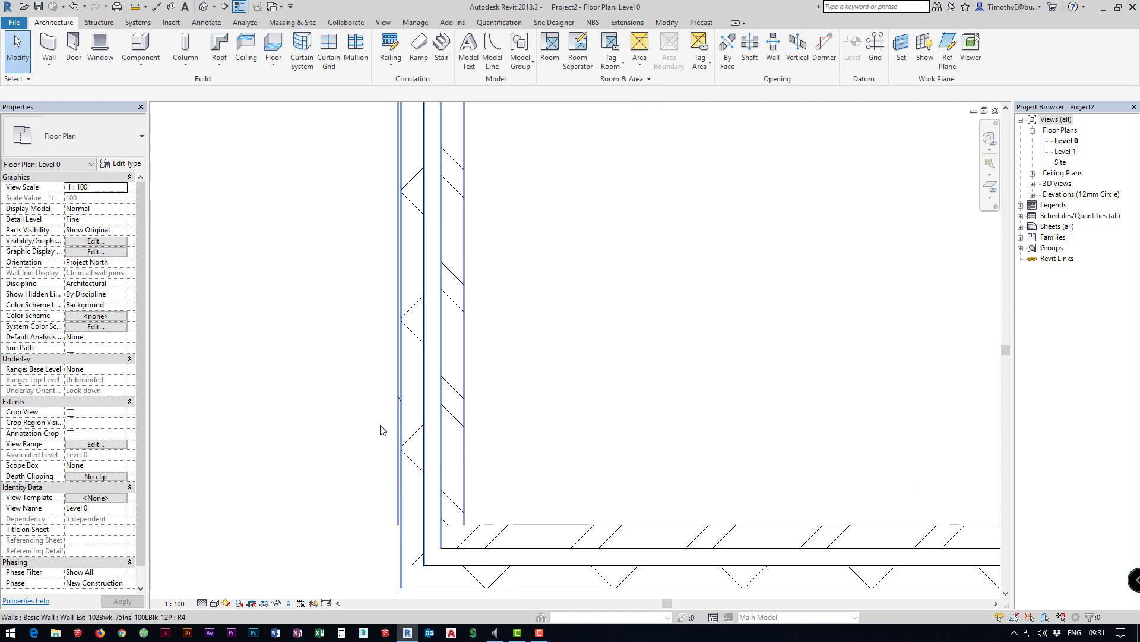
pyautogui.scroll(-6, 427, 410)
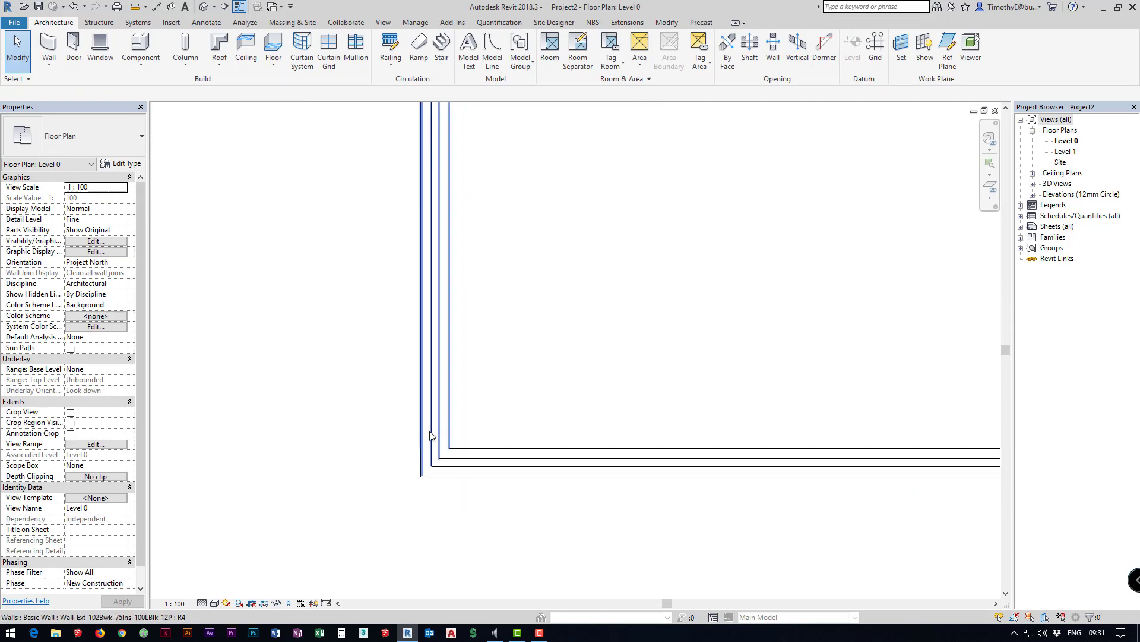
pyautogui.click(441, 321)
pyautogui.moveTo(449, 260); pyautogui.dragTo(487, 309, button='middle')
pyautogui.click(472, 202)
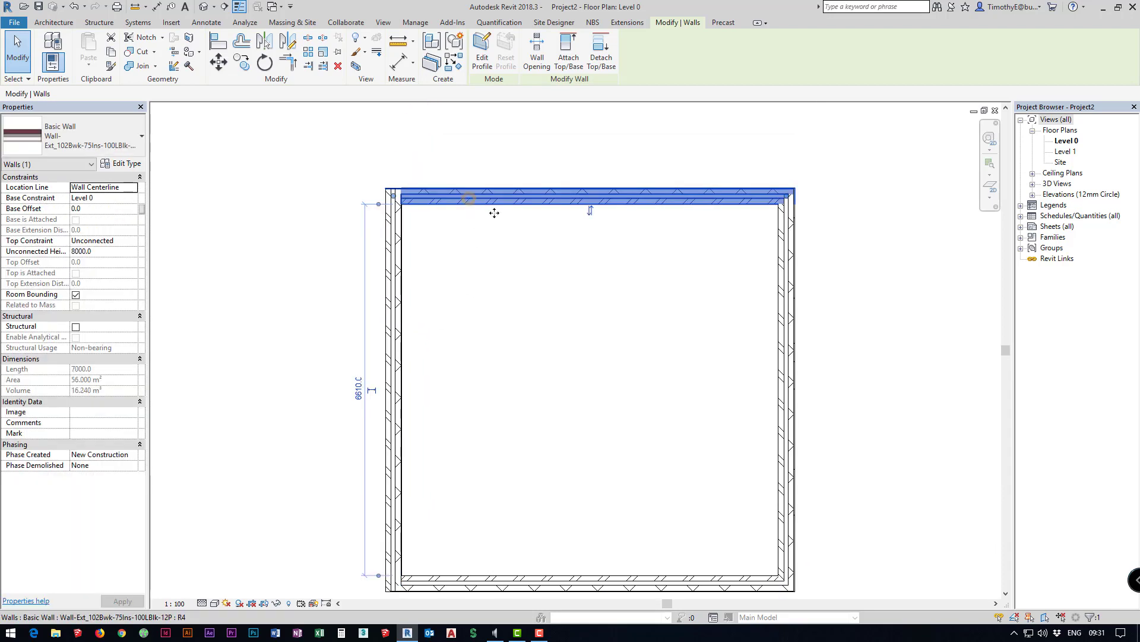
pyautogui.click(590, 211)
# Step: Check the right wall and the 7000 mm bottom wall, then return to Architecture tools
pyautogui.click(780, 388)
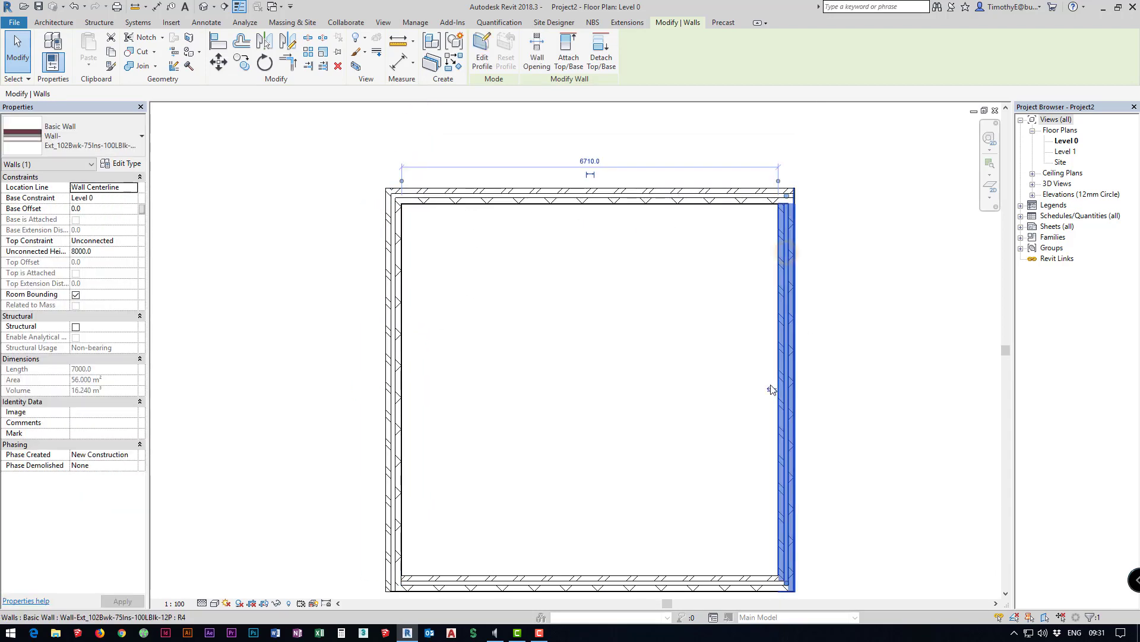
pyautogui.moveTo(672, 497); pyautogui.dragTo(698, 367, button='middle')
pyautogui.click(614, 443)
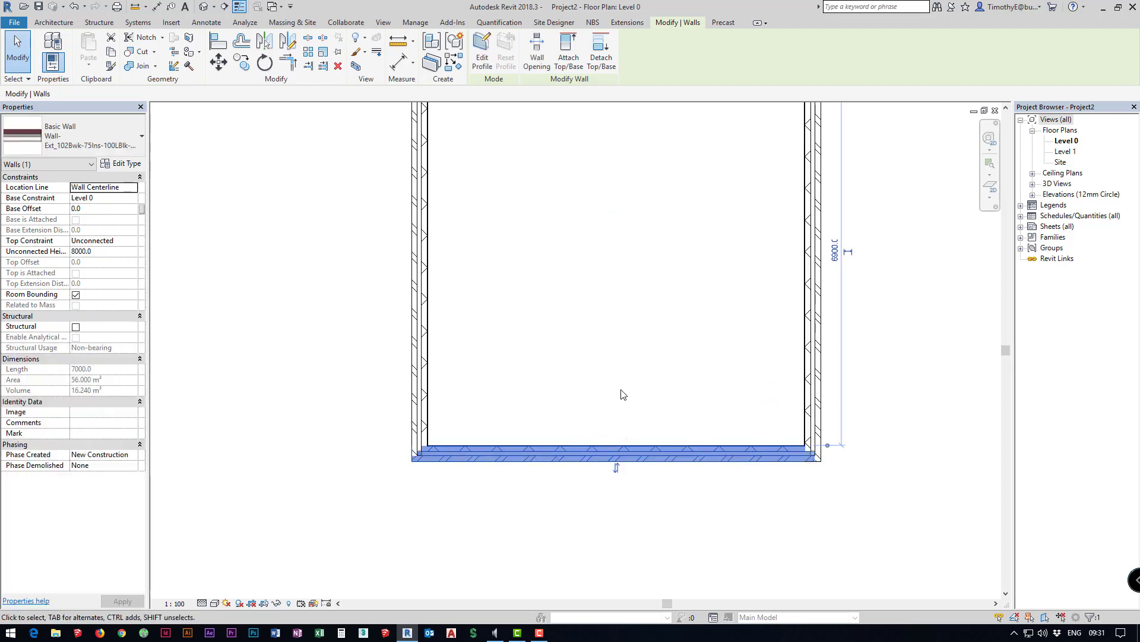
pyautogui.click(61, 23)
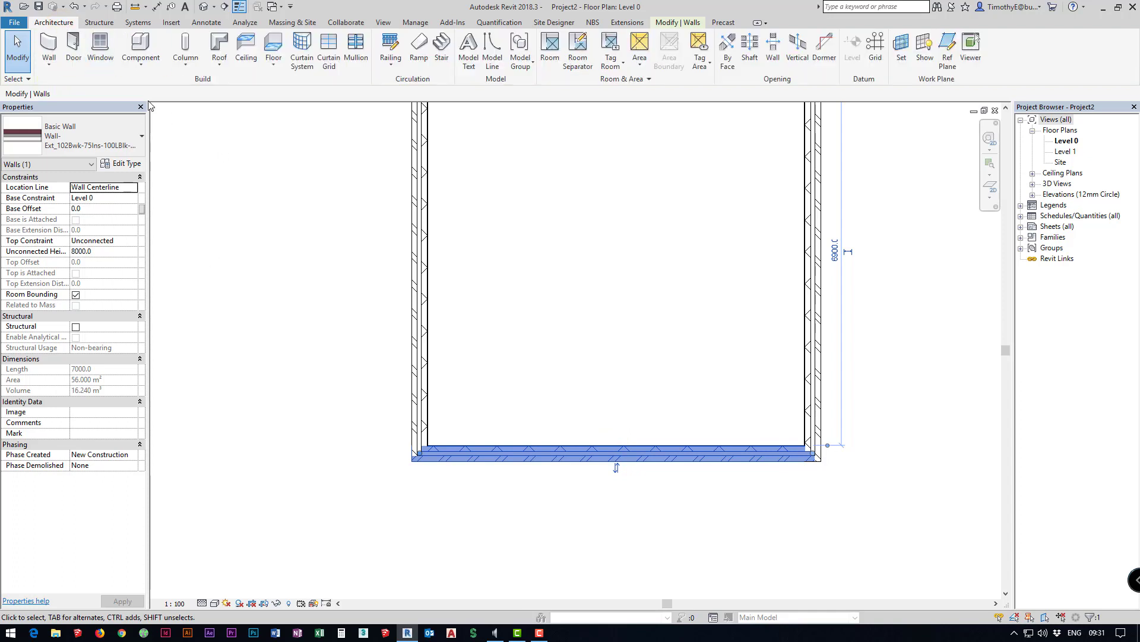
# Step: Start the Window tool and pick Windows_Dbl_Plain.rfa from the UK Windows library folder
pyautogui.click(101, 54)
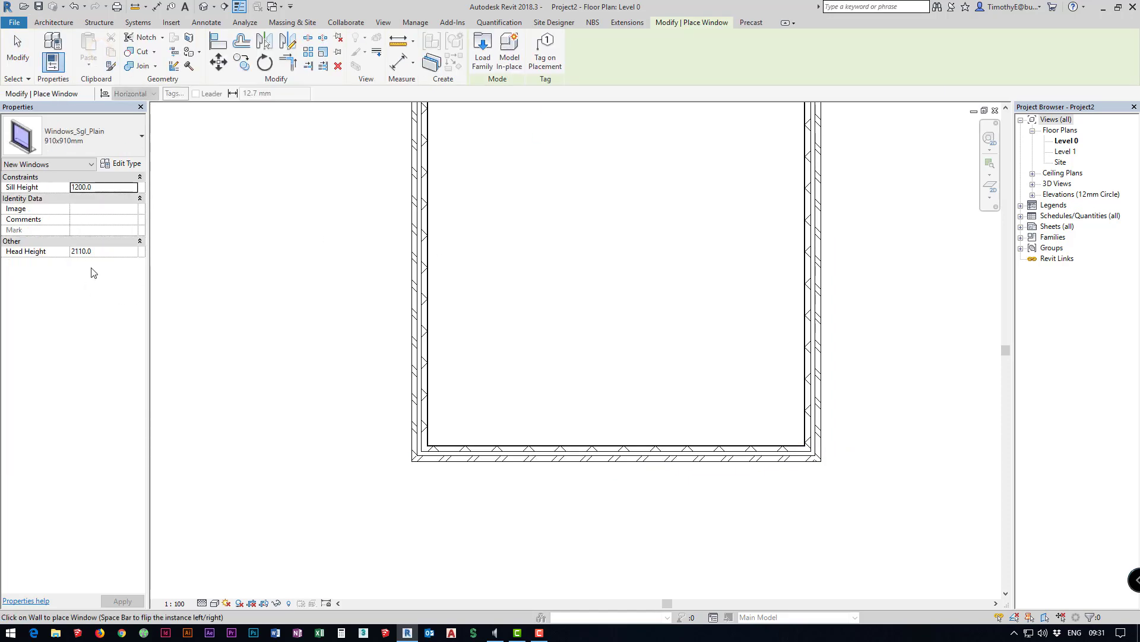
pyautogui.click(59, 138)
pyautogui.click(64, 131)
pyautogui.click(484, 57)
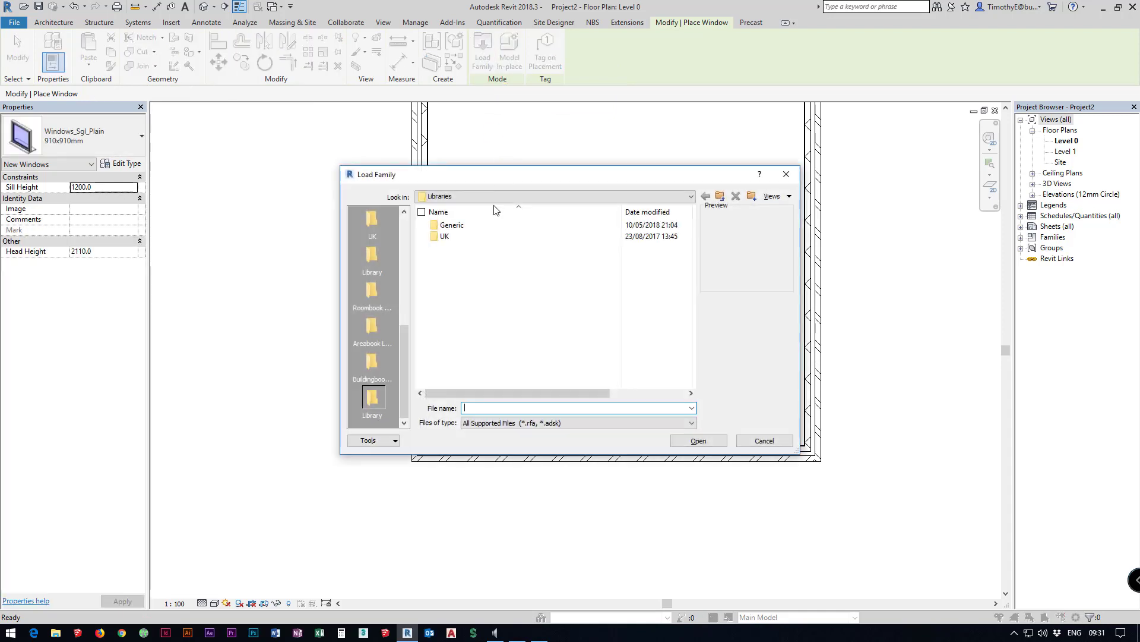
pyautogui.doubleClick(447, 236)
pyautogui.scroll(-9, 504, 325)
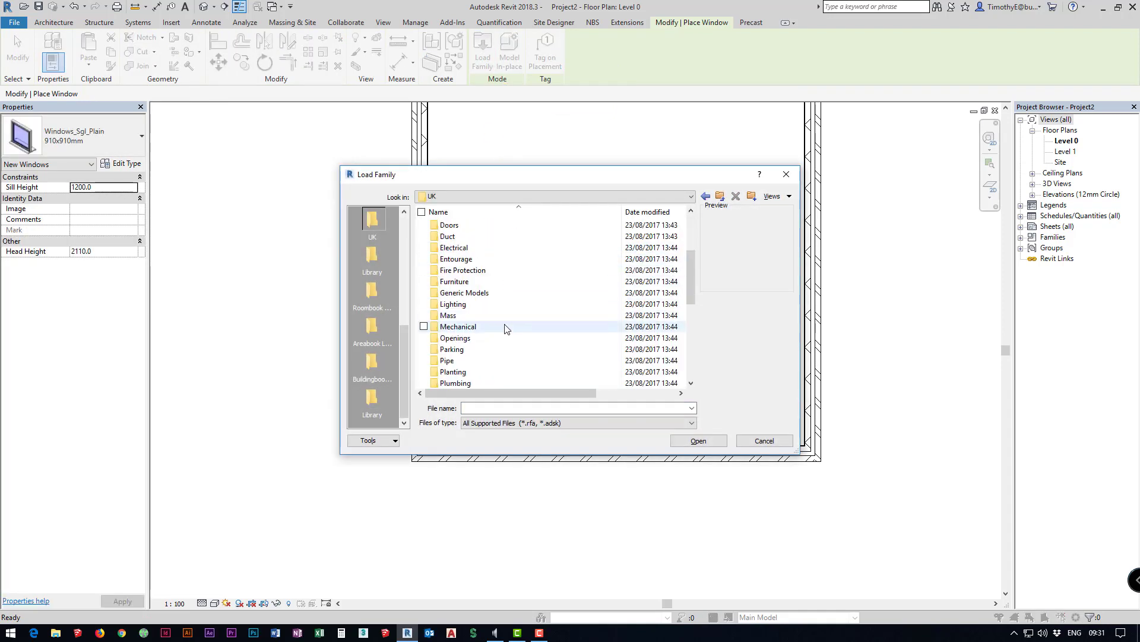
pyautogui.scroll(6, 498, 359)
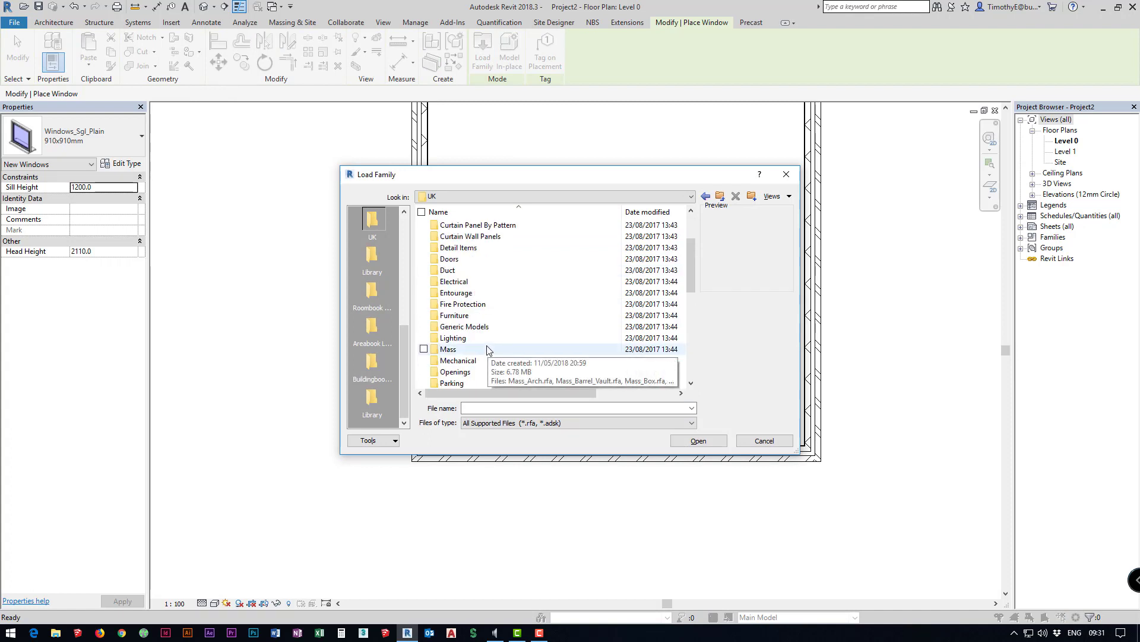
pyautogui.scroll(-8, 486, 345)
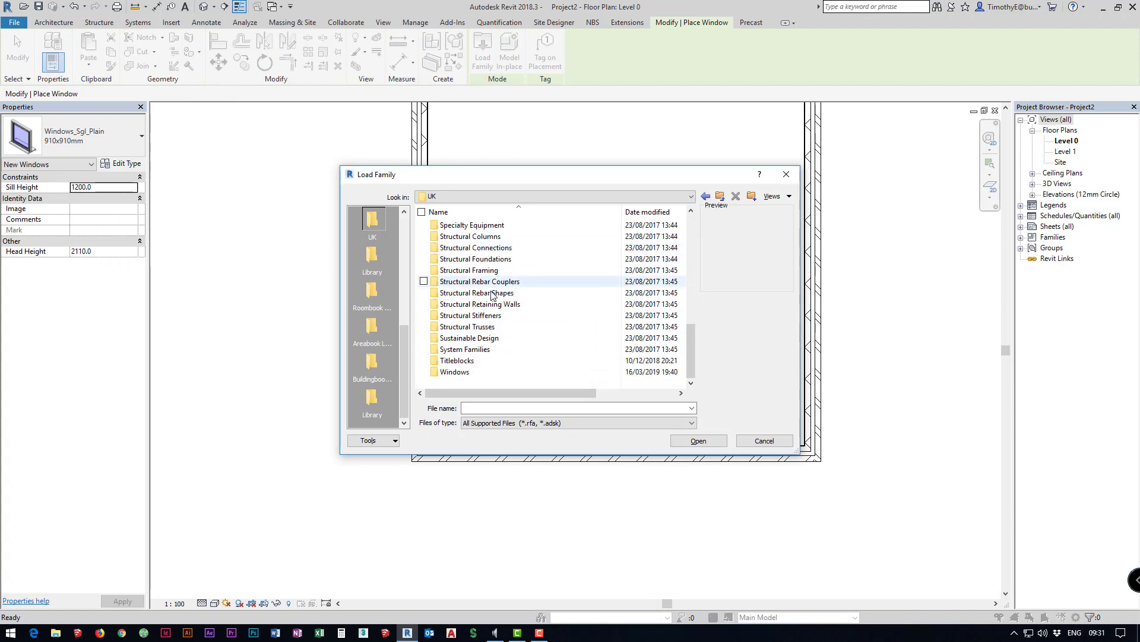
pyautogui.doubleClick(458, 372)
pyautogui.scroll(-5, 521, 338)
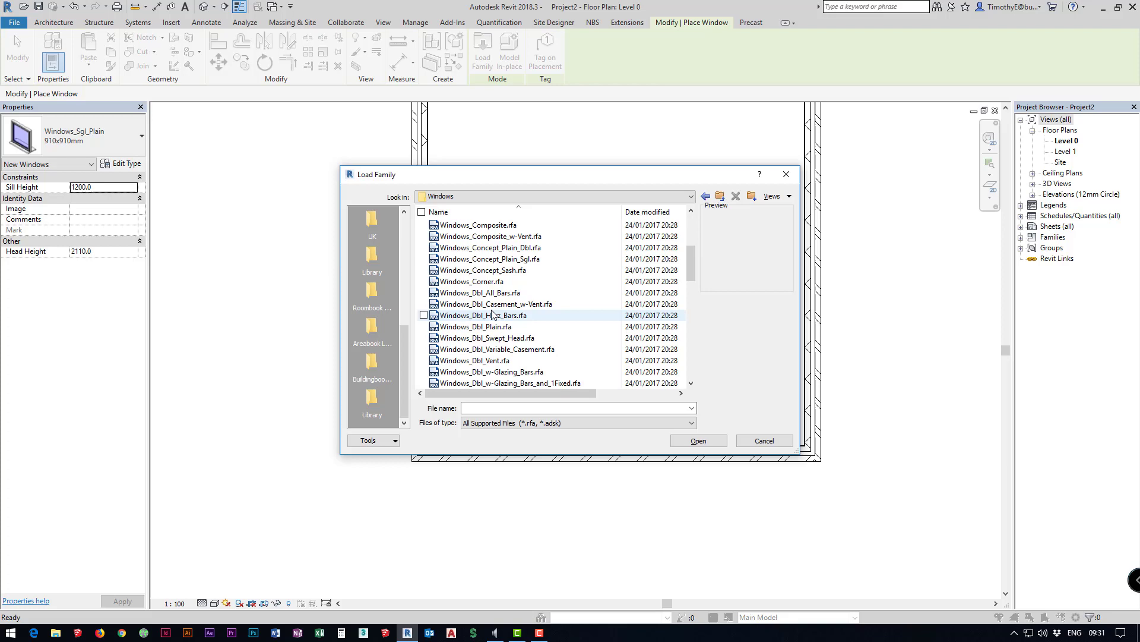
pyautogui.click(501, 292)
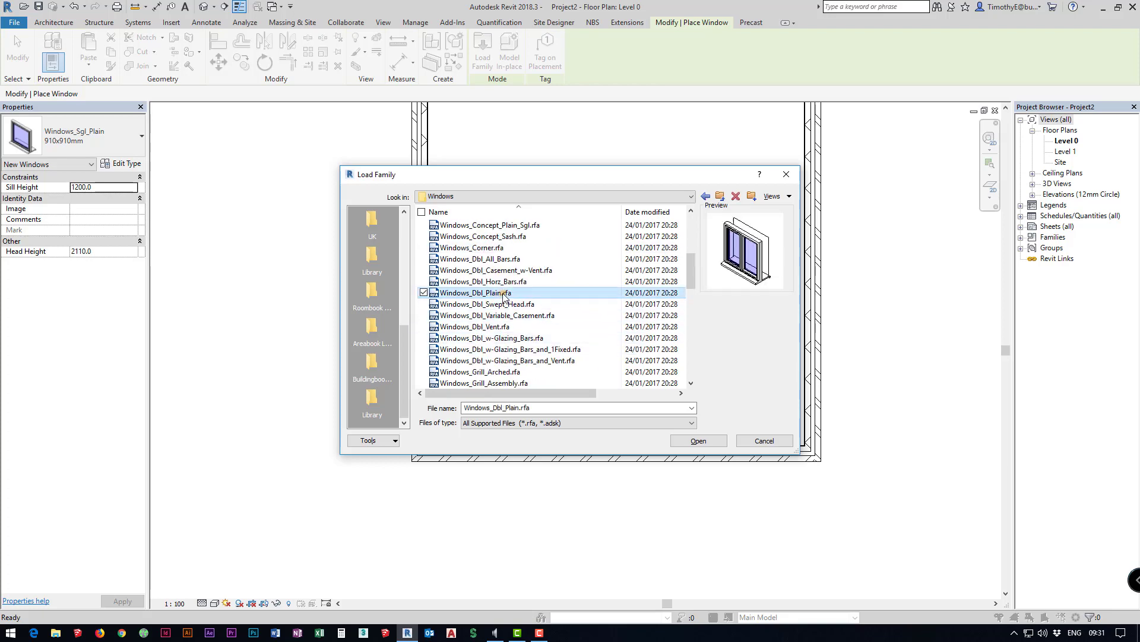
# Step: Load the Windows_Dbl_Plain family into the project
pyautogui.click(714, 444)
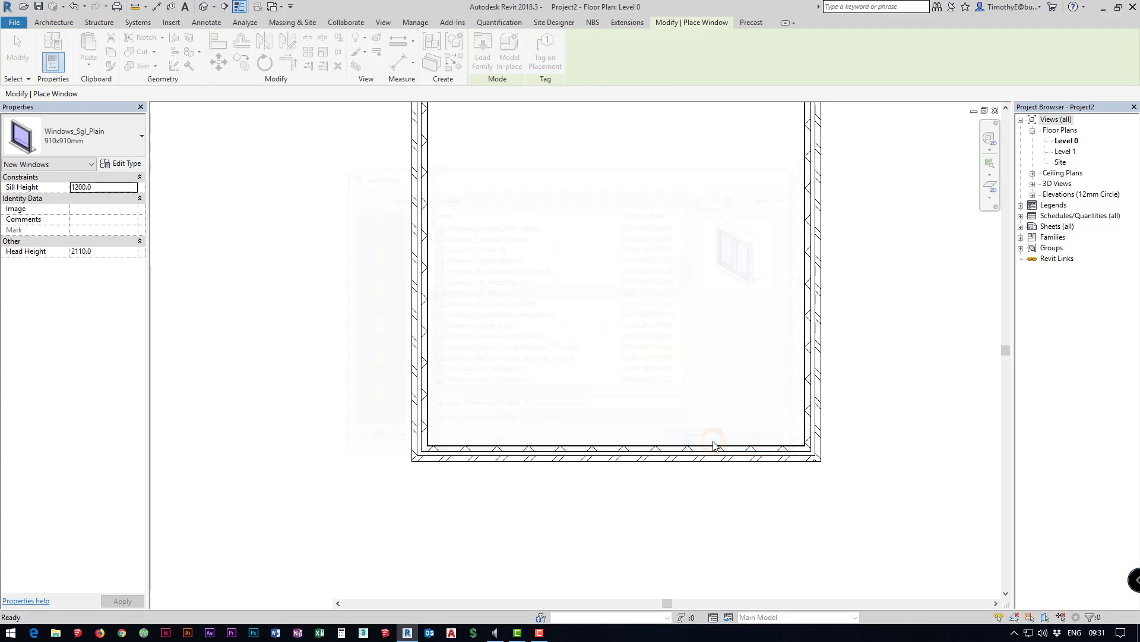
pyautogui.scroll(-2, 666, 398)
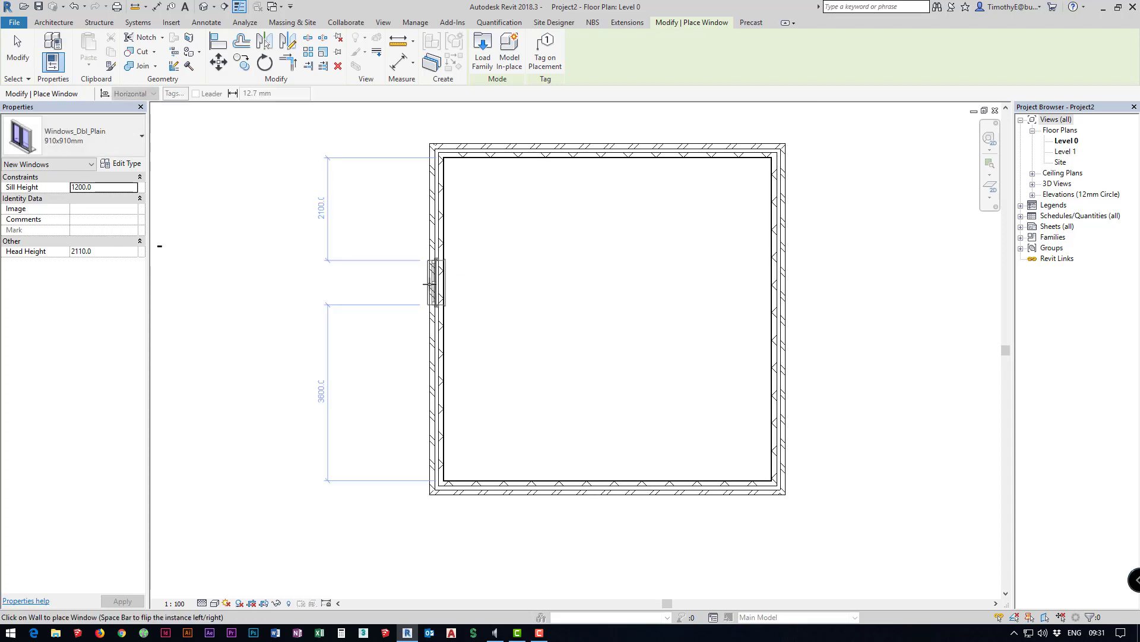
pyautogui.scroll(3, 431, 284)
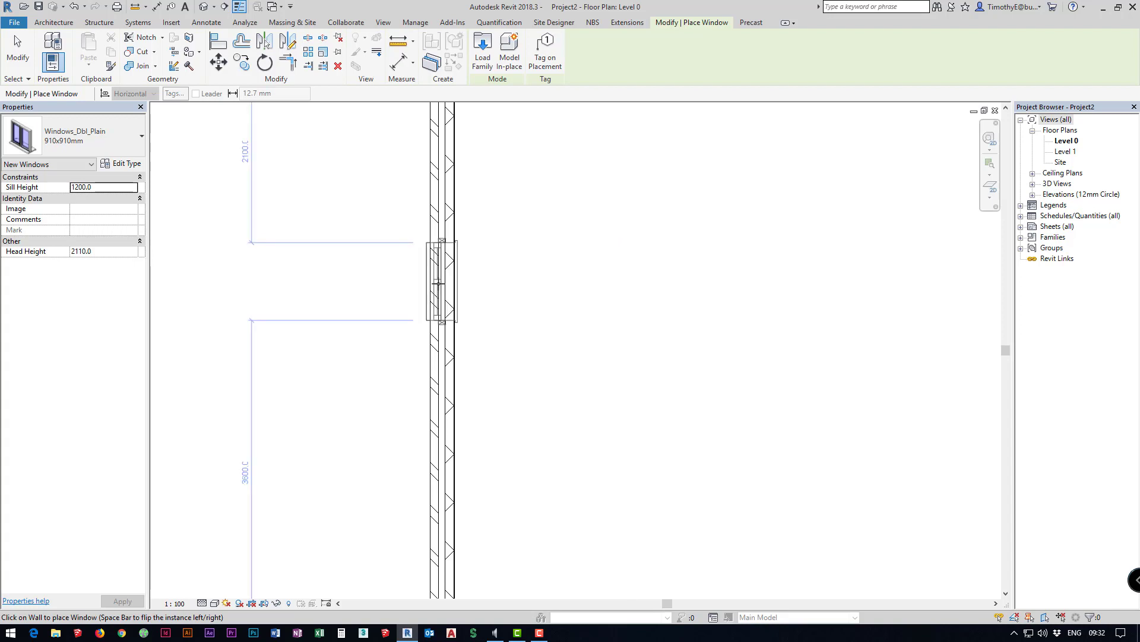
# Step: Place four 910x910mm windows: one in the left wall, one bottom, two right
pyautogui.click(435, 284)
pyautogui.scroll(-4, 470, 403)
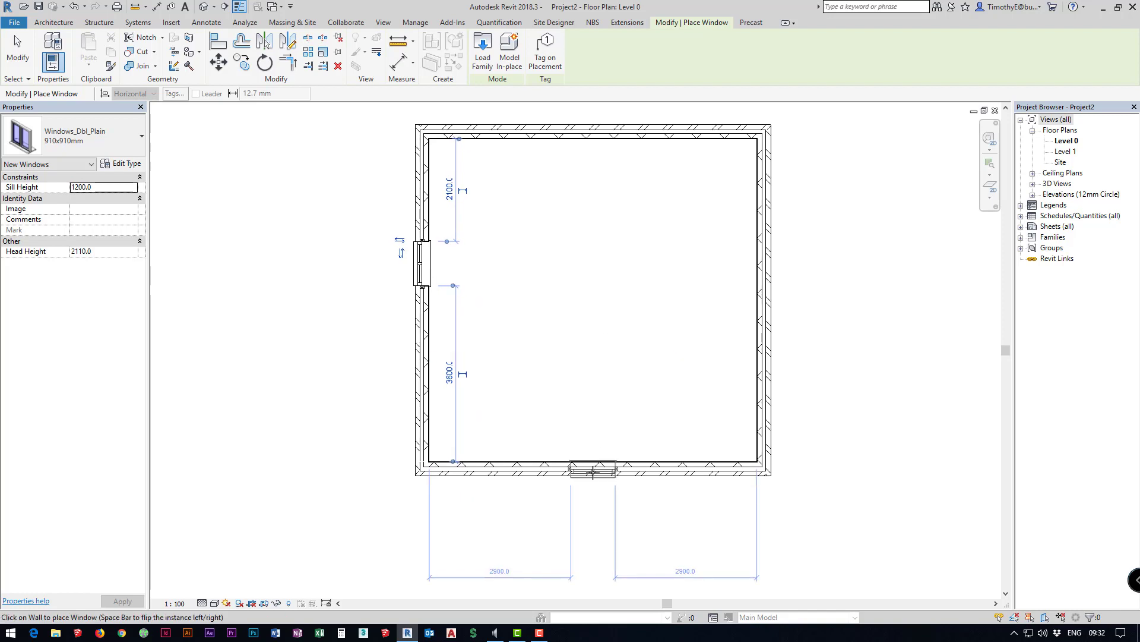
pyautogui.click(592, 468)
pyautogui.click(769, 376)
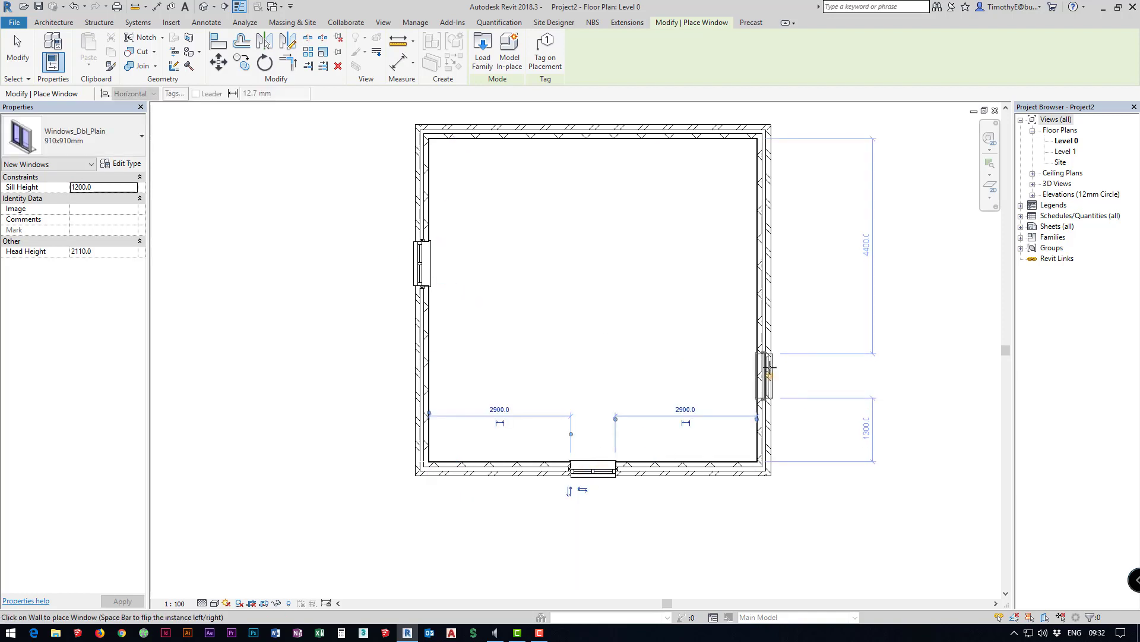
pyautogui.click(770, 245)
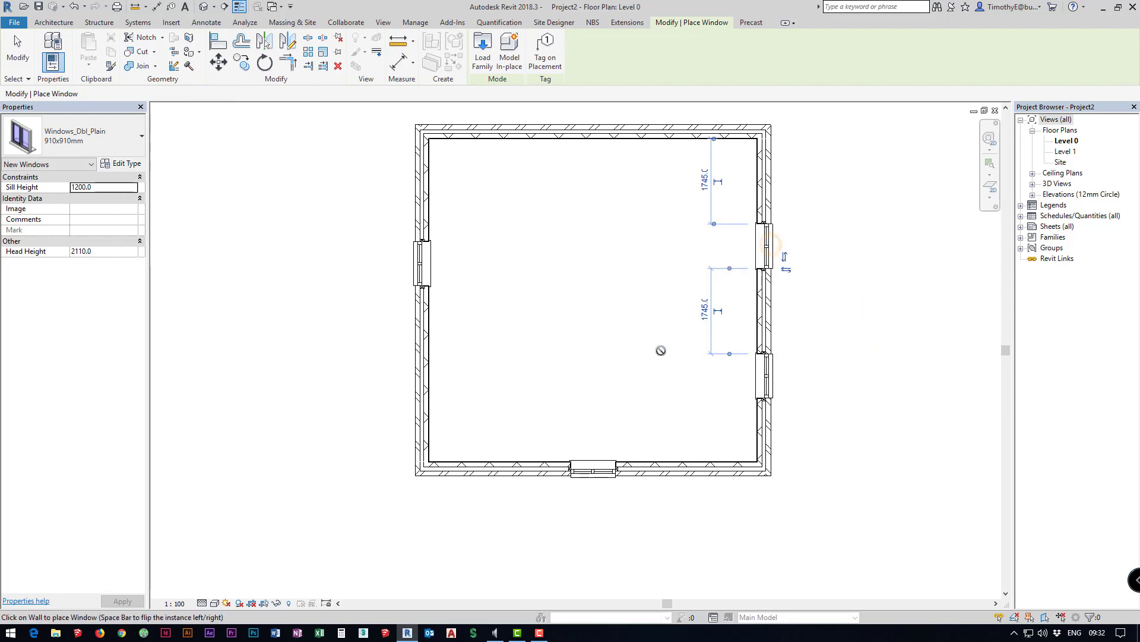
pyautogui.press('Escape')
pyautogui.press('Escape')
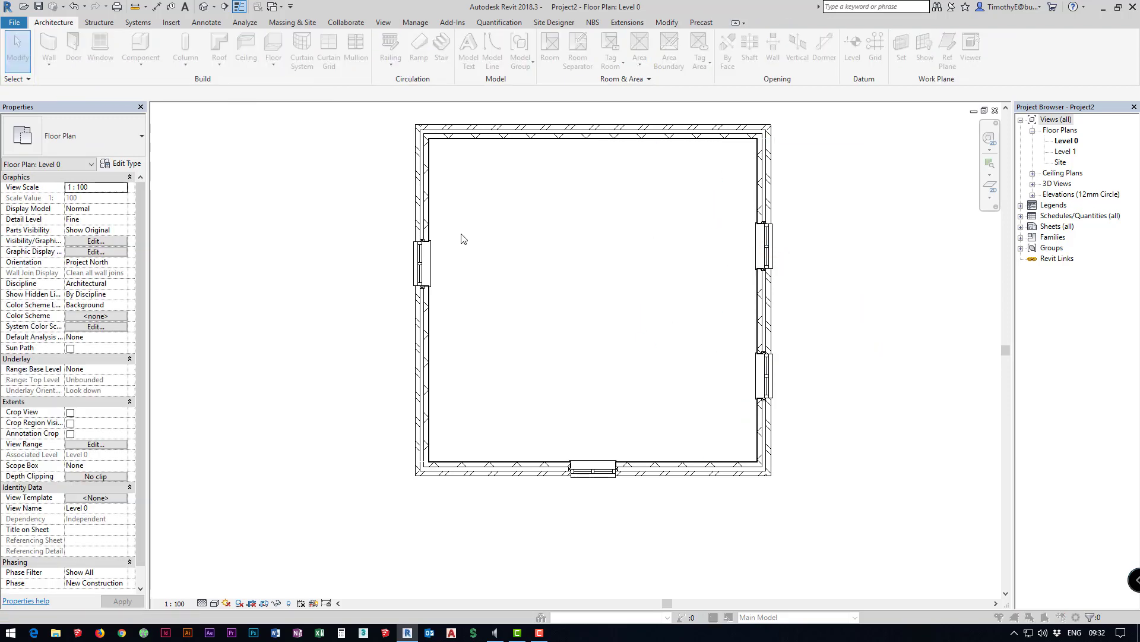
# Step: Switch the left-wall window to the 1810x1210mm type and open its Type Properties
pyautogui.click(643, 330)
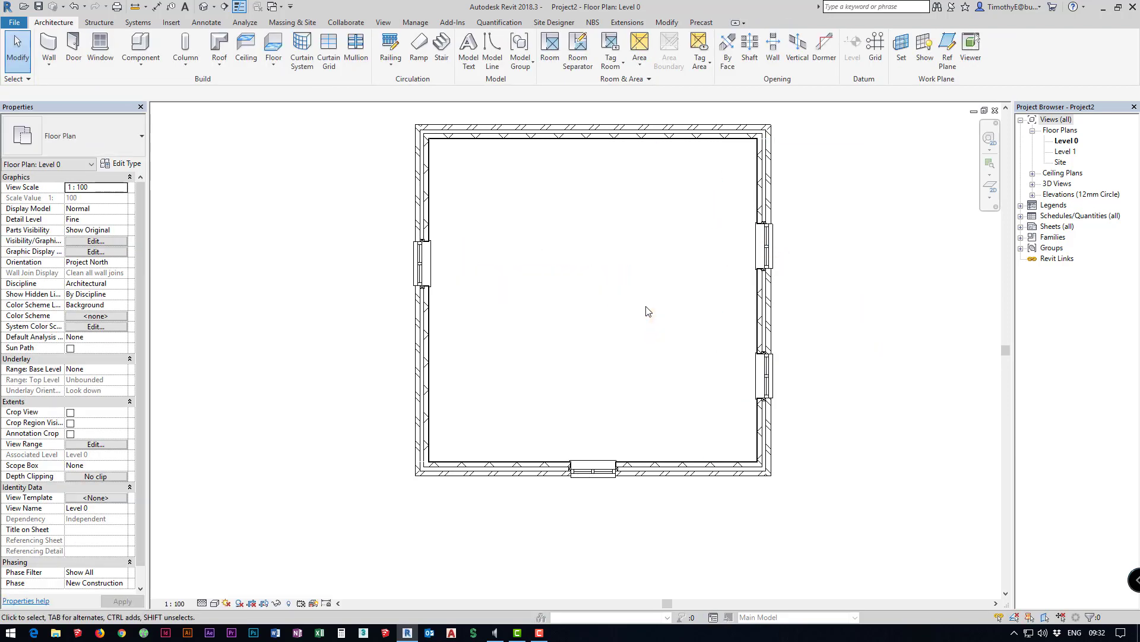
pyautogui.click(432, 263)
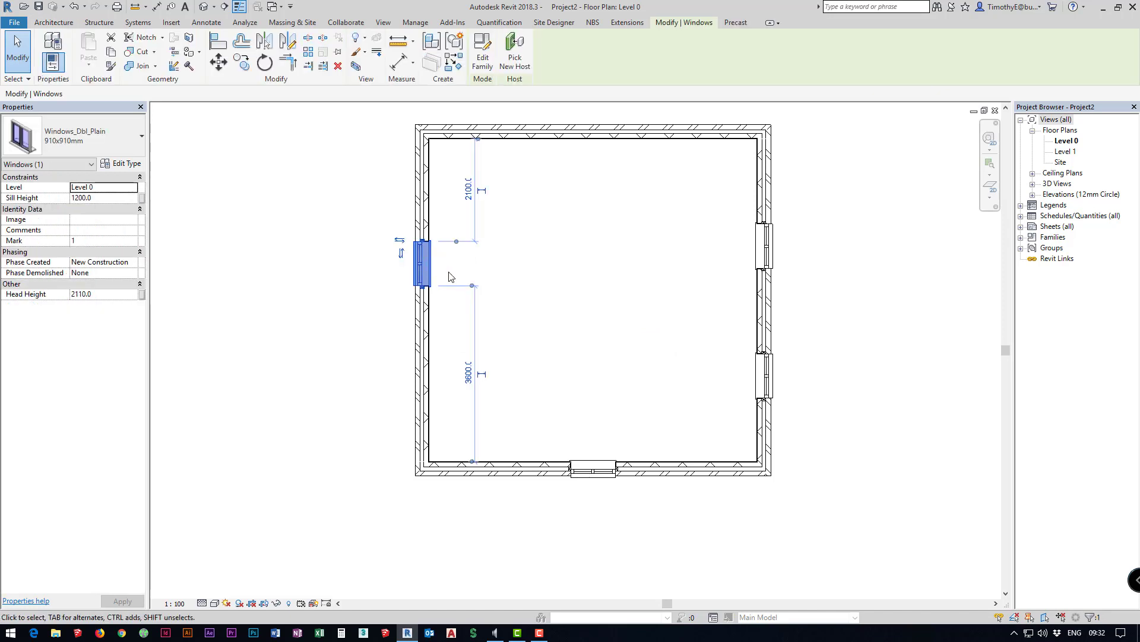
pyautogui.click(105, 137)
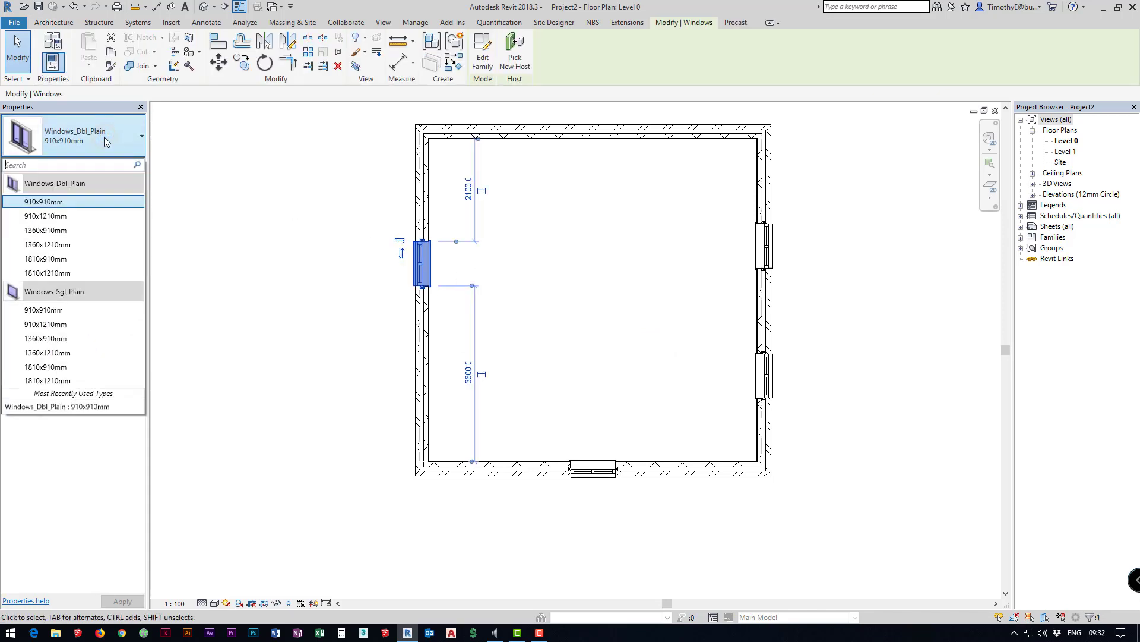
pyautogui.click(47, 273)
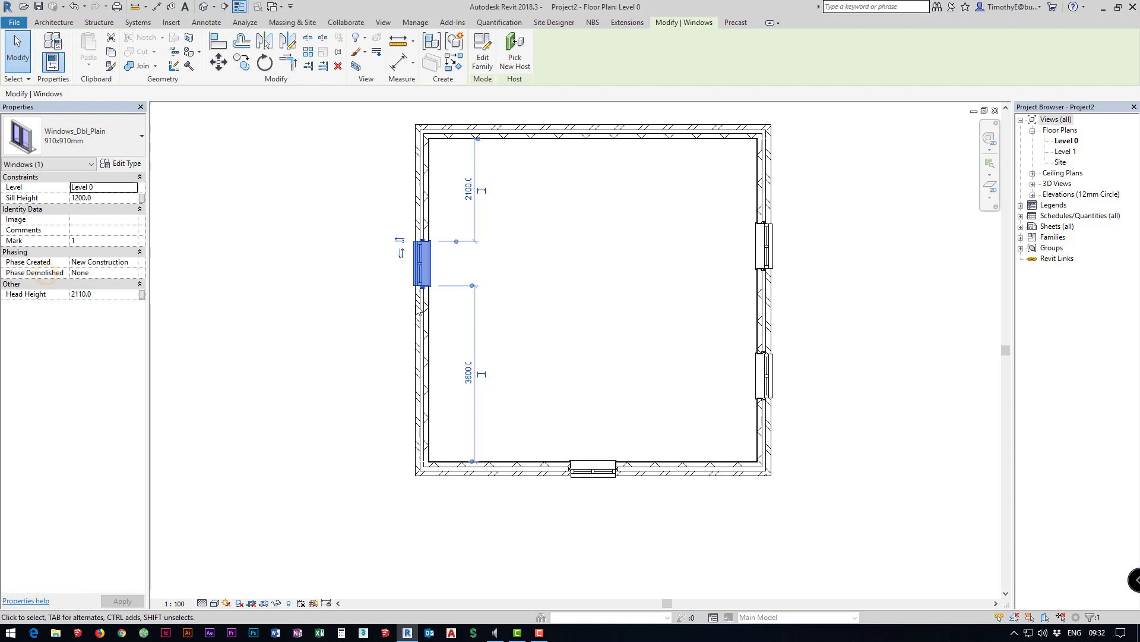
pyautogui.scroll(3, 416, 268)
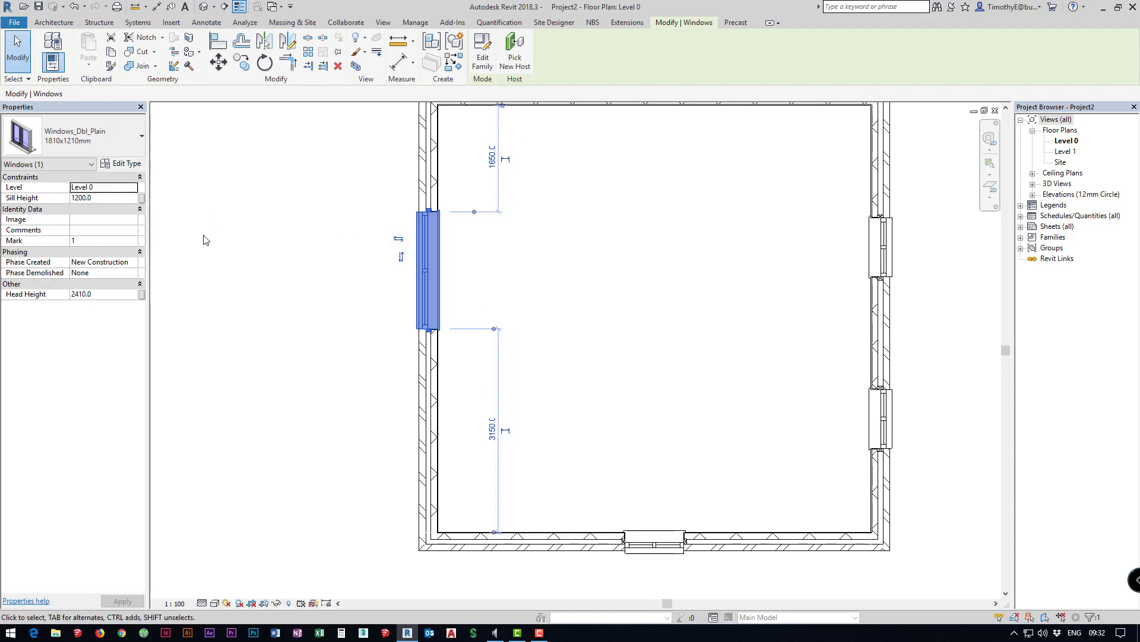
pyautogui.click(122, 165)
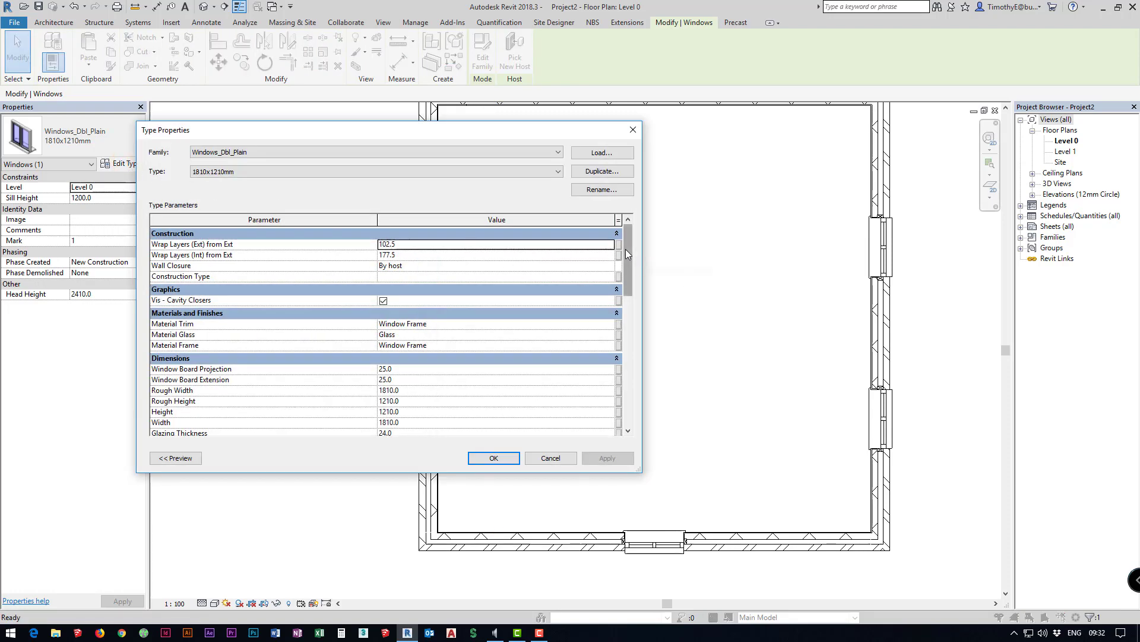
# Step: Duplicate the window type as 2200x1210mm with a Rough Width of 2200
pyautogui.click(595, 172)
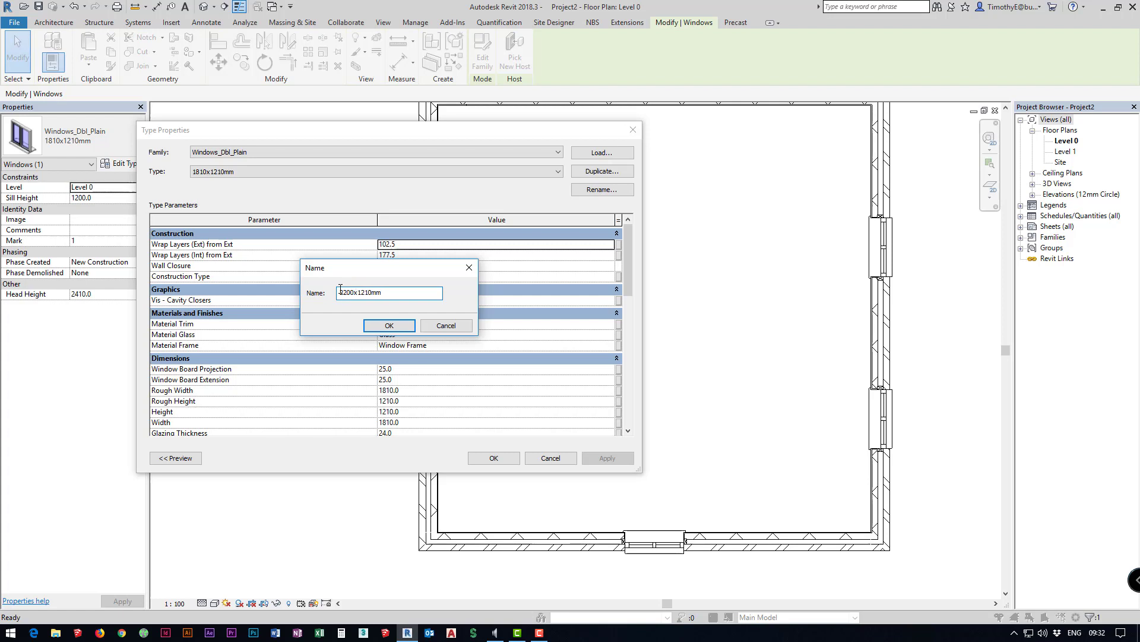
pyautogui.click(387, 326)
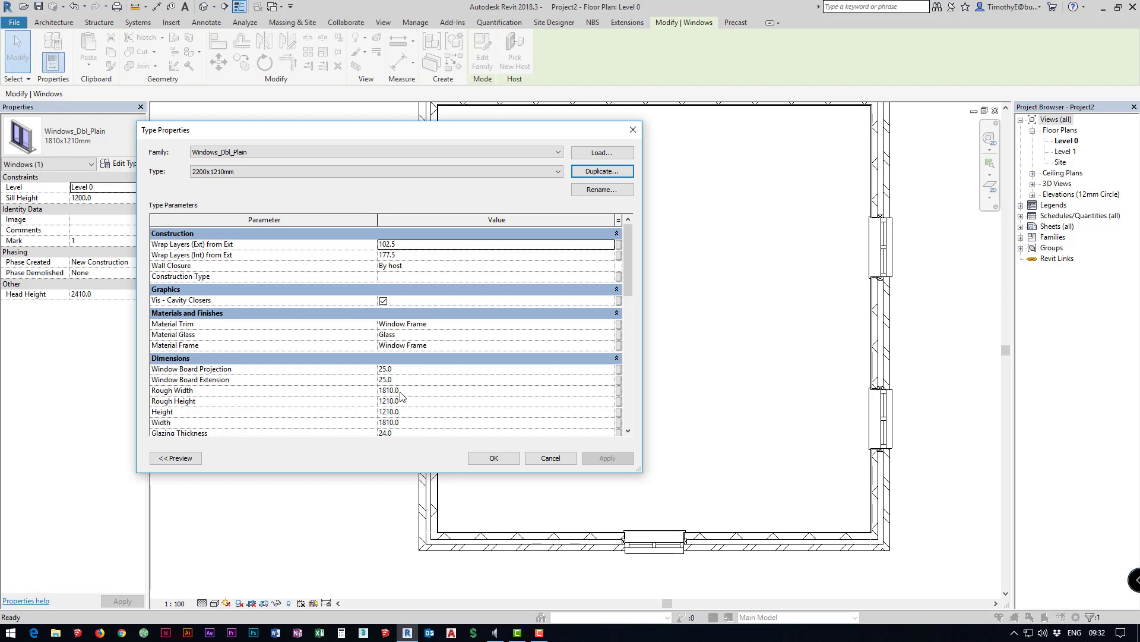
pyautogui.moveTo(413, 389); pyautogui.dragTo(375, 391)
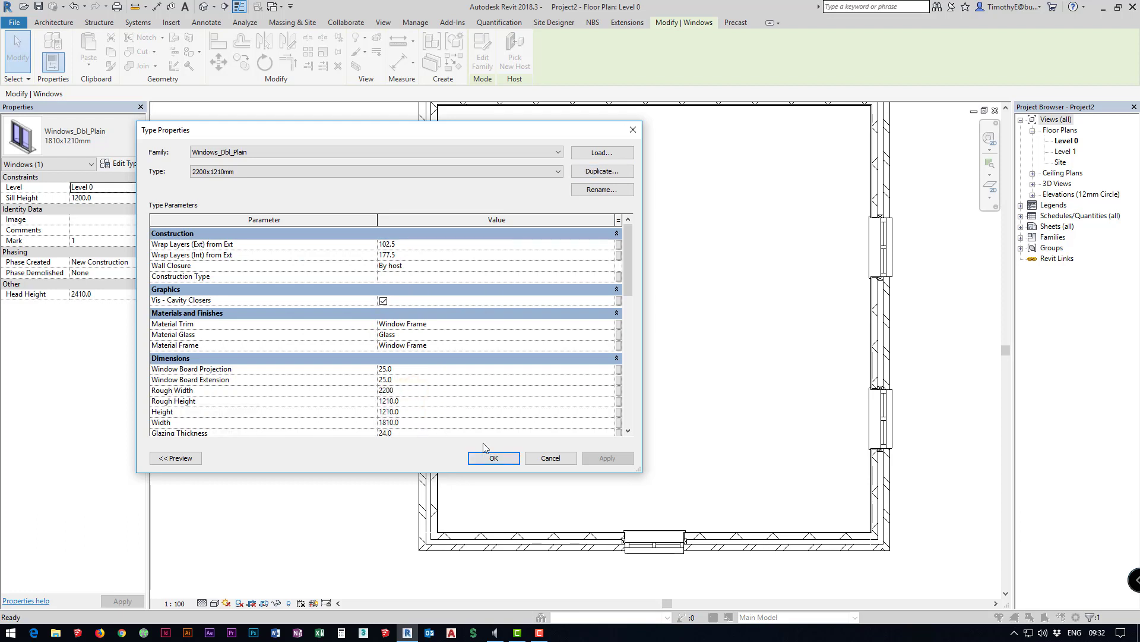
pyautogui.click(494, 458)
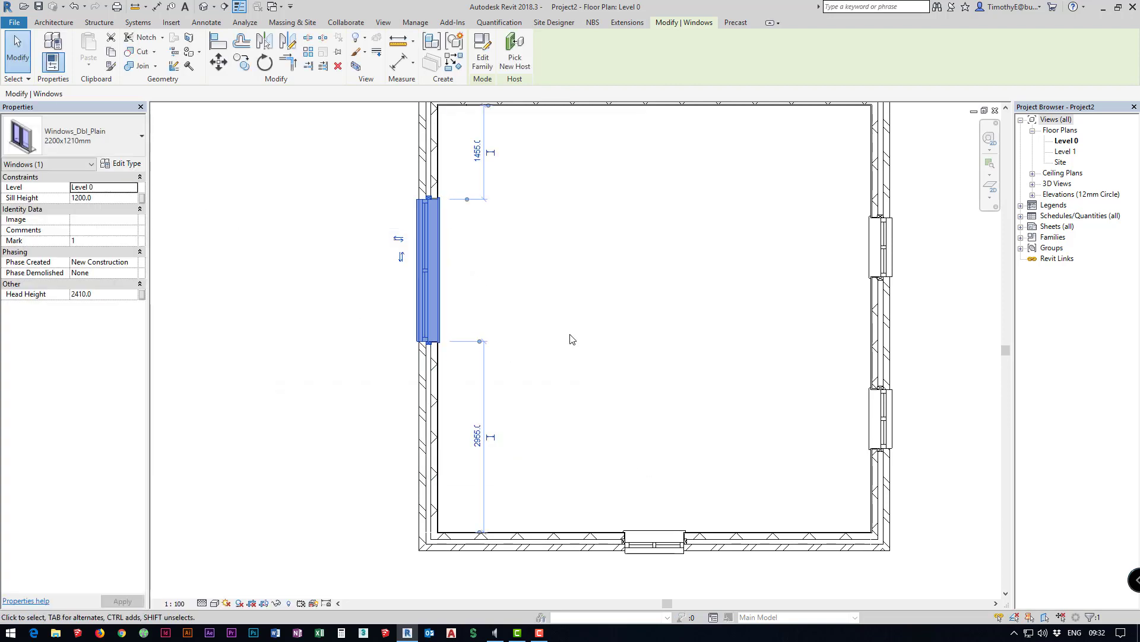
# Step: Change both right-wall windows to the 1810x1210mm type
pyautogui.moveTo(804, 366); pyautogui.dragTo(737, 368, button='middle')
pyautogui.click(816, 247)
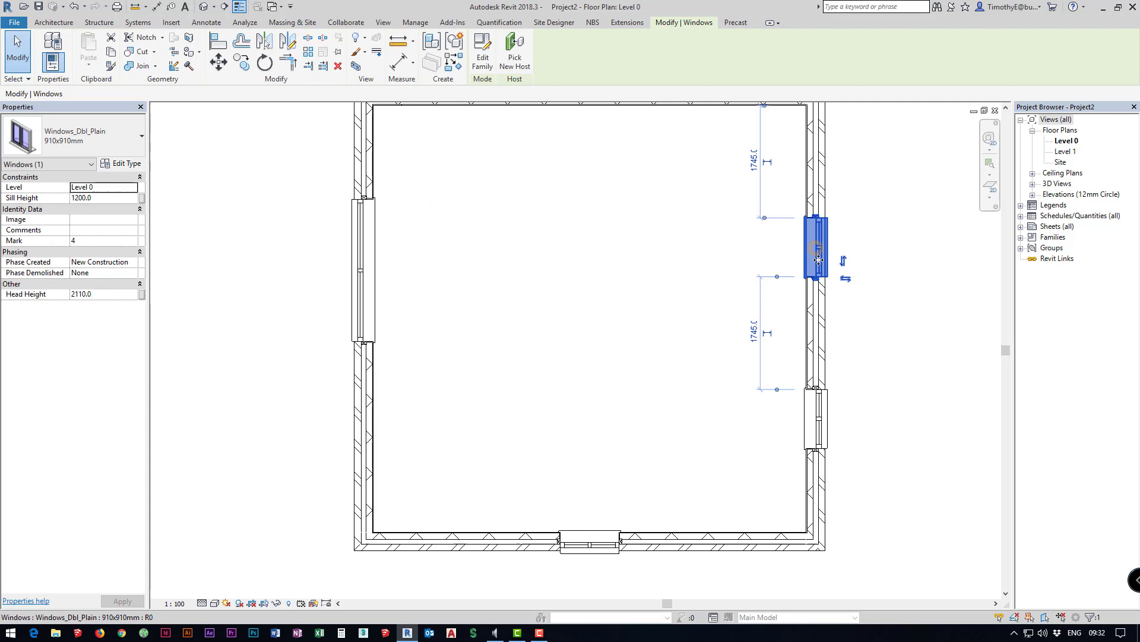
pyautogui.keyDown('ctrl'); pyautogui.click(818, 410); pyautogui.keyUp('ctrl')
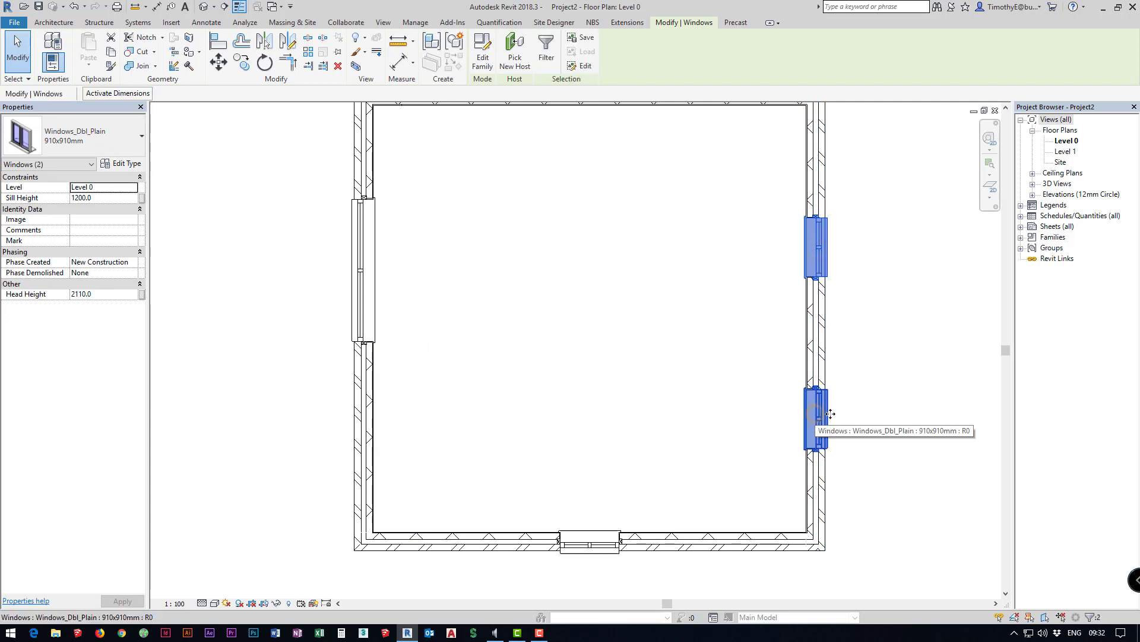
pyautogui.click(105, 136)
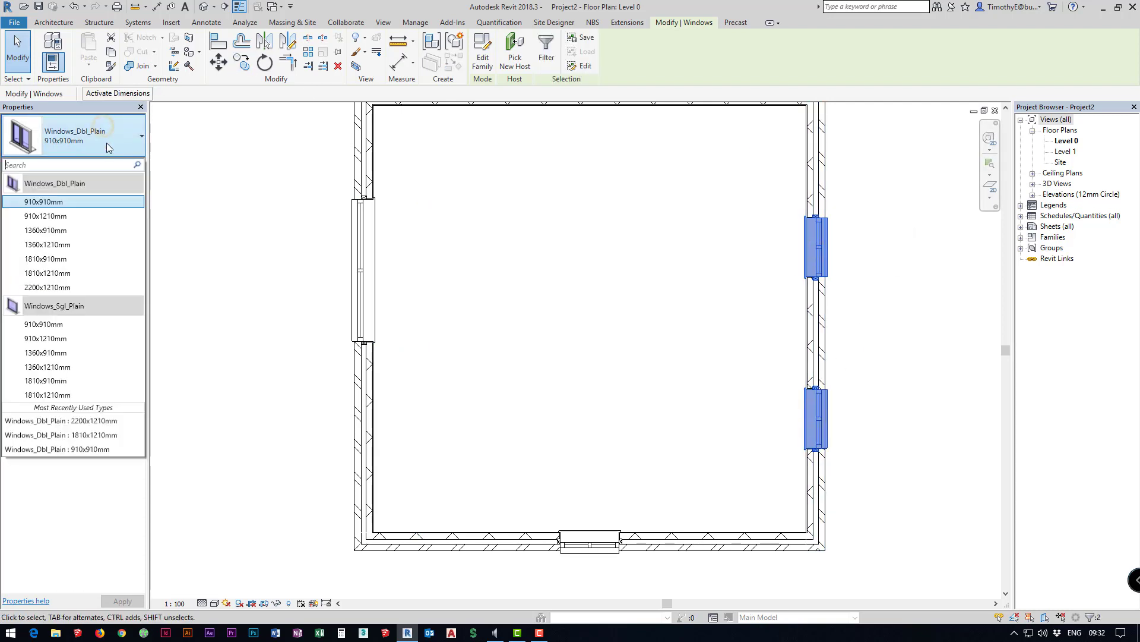
pyautogui.click(48, 274)
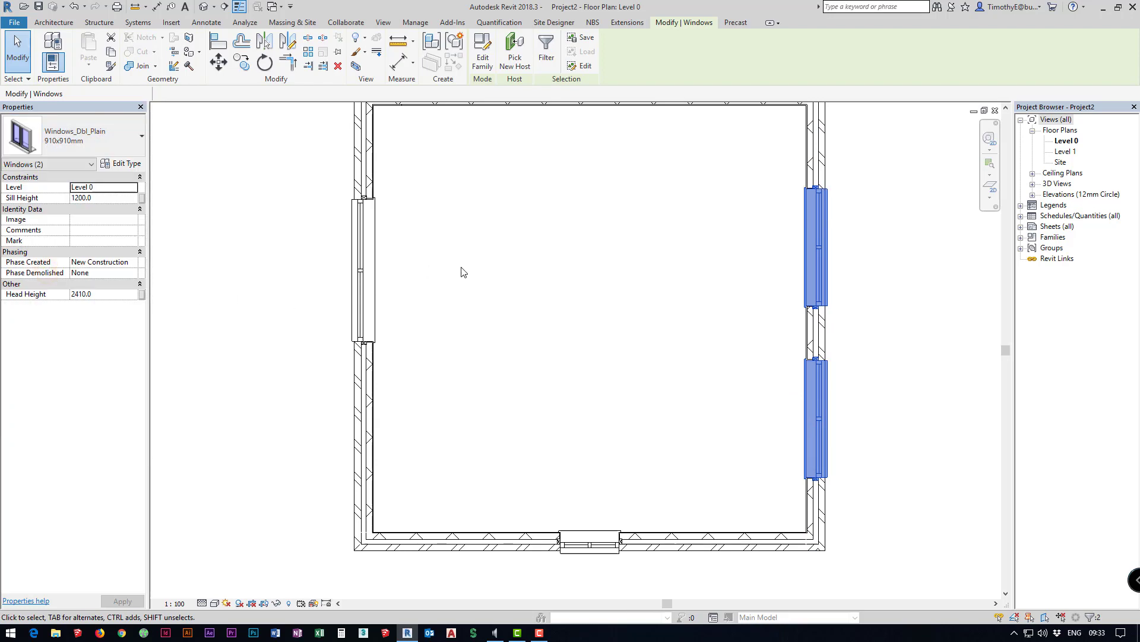
# Step: Make the bottom-wall window a Windows_Sgl_Plain 910x1210mm and clear the selection
pyautogui.moveTo(595, 362); pyautogui.dragTo(581, 329, button='middle')
pyautogui.click(562, 504)
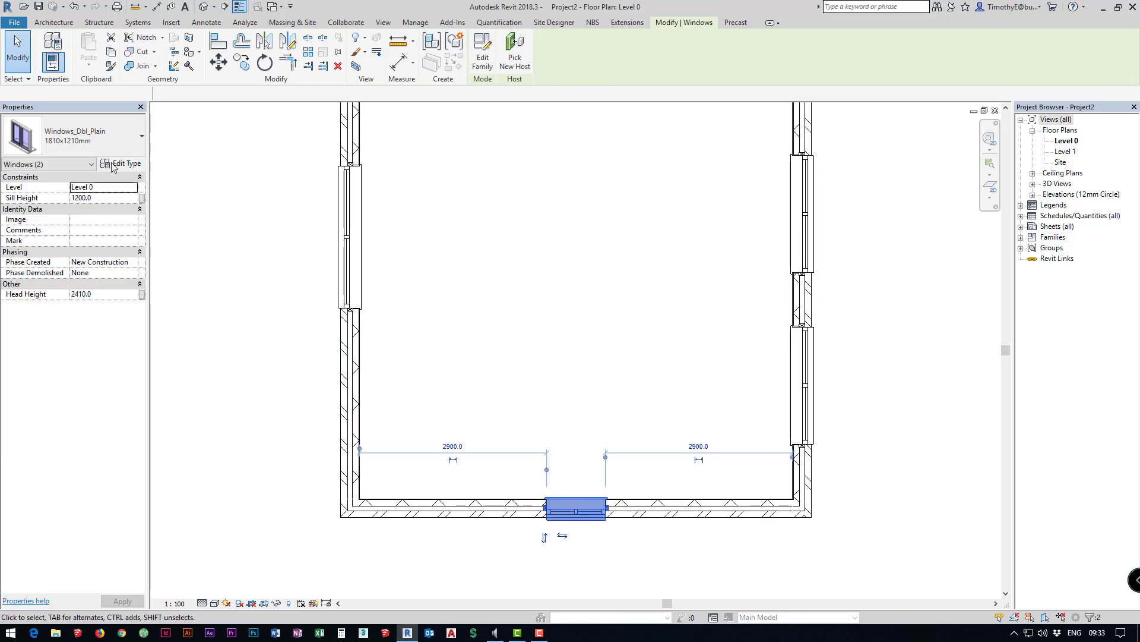
pyautogui.click(77, 142)
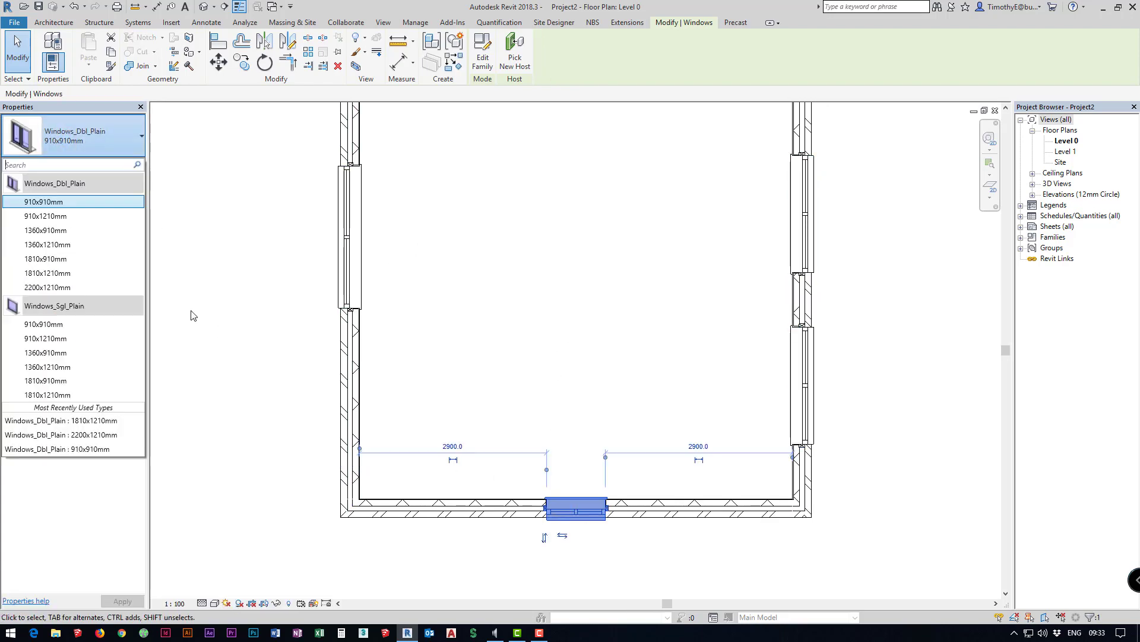
pyautogui.click(53, 339)
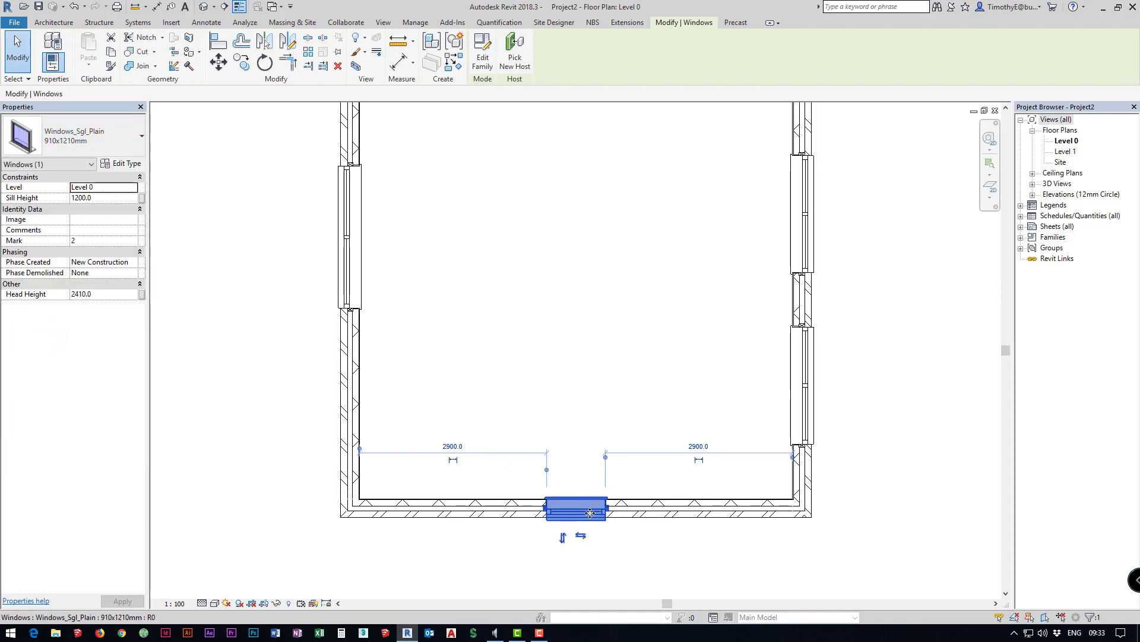
pyautogui.scroll(-3, 598, 395)
pyautogui.scroll(1, 606, 384)
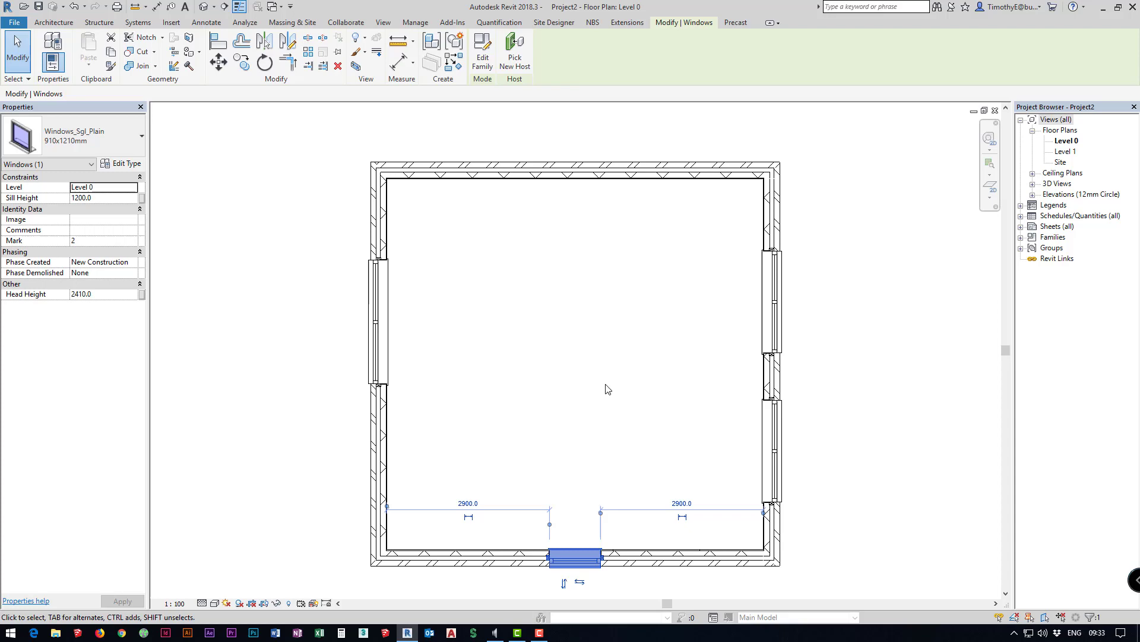
pyautogui.click(572, 377)
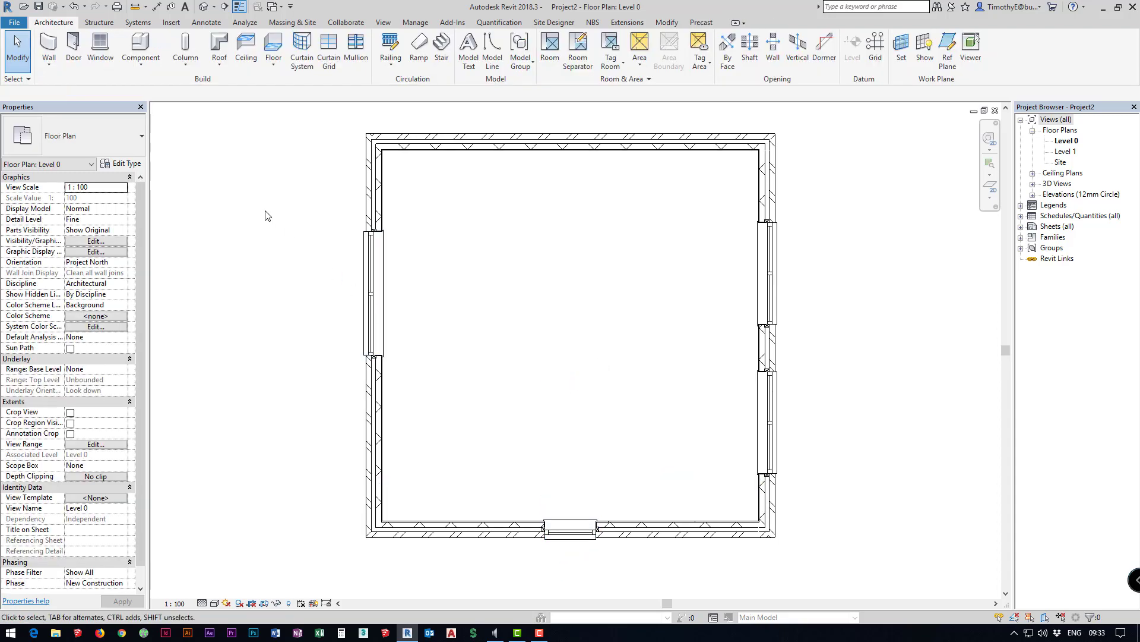
# Step: Load the Doors_Assembly_Sgl 1810x2110mm family from the UK External Doors library for door placement
pyautogui.click(76, 51)
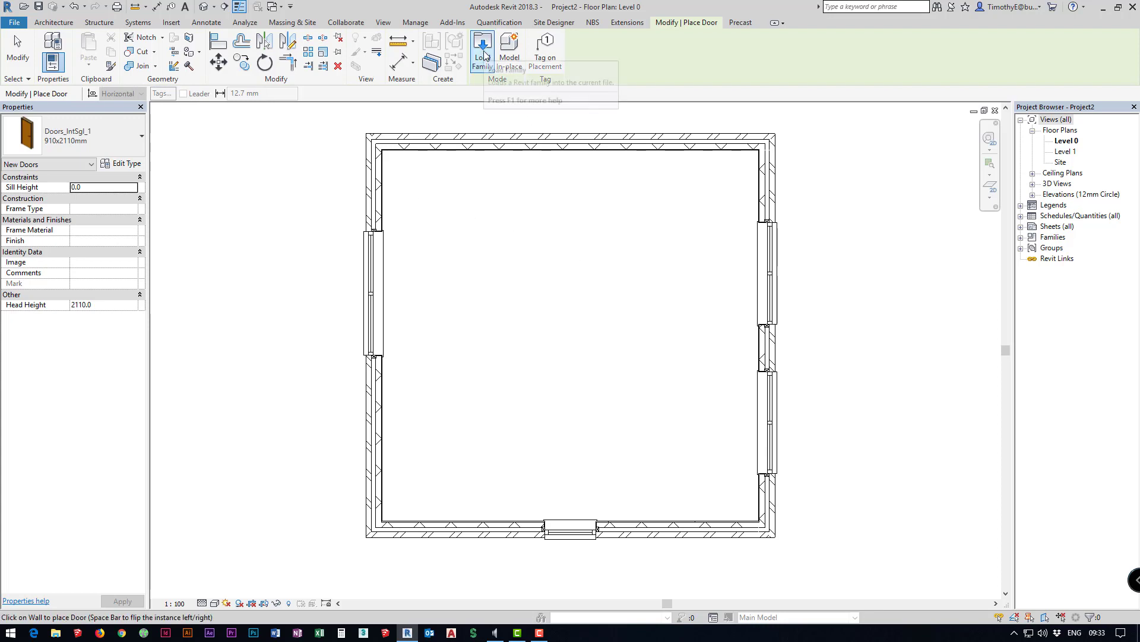
pyautogui.click(101, 147)
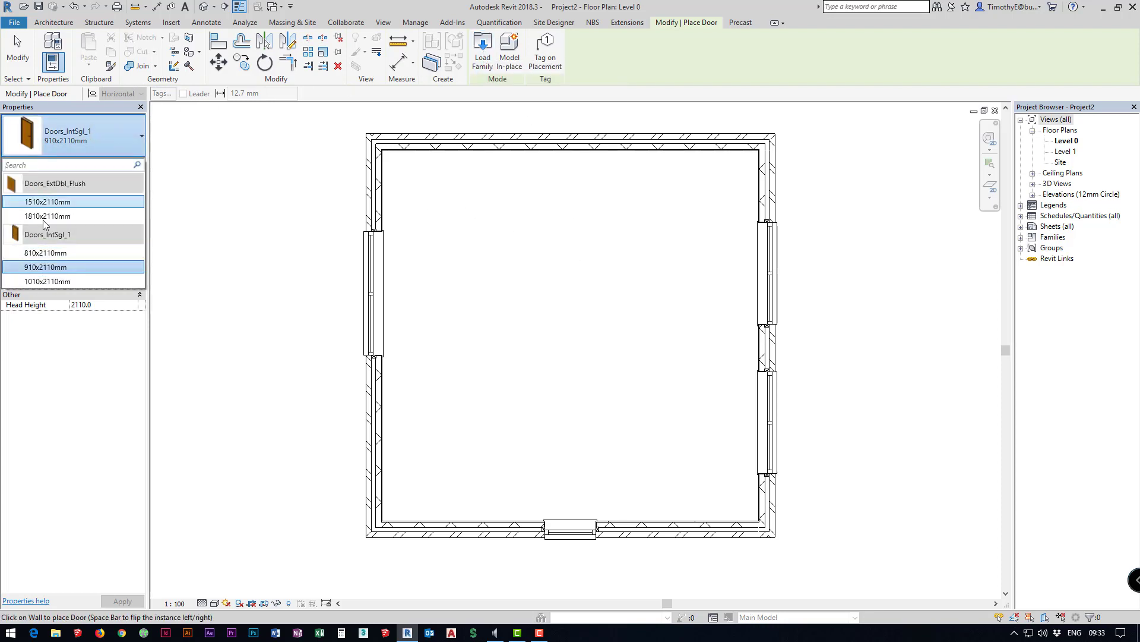
pyautogui.click(483, 52)
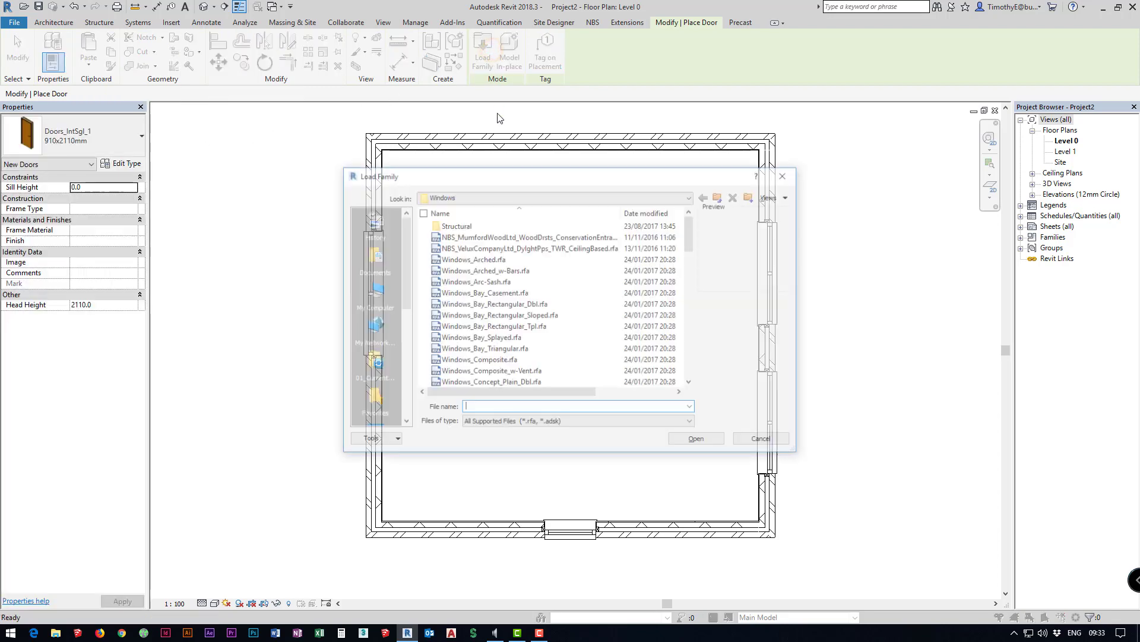
pyautogui.click(669, 202)
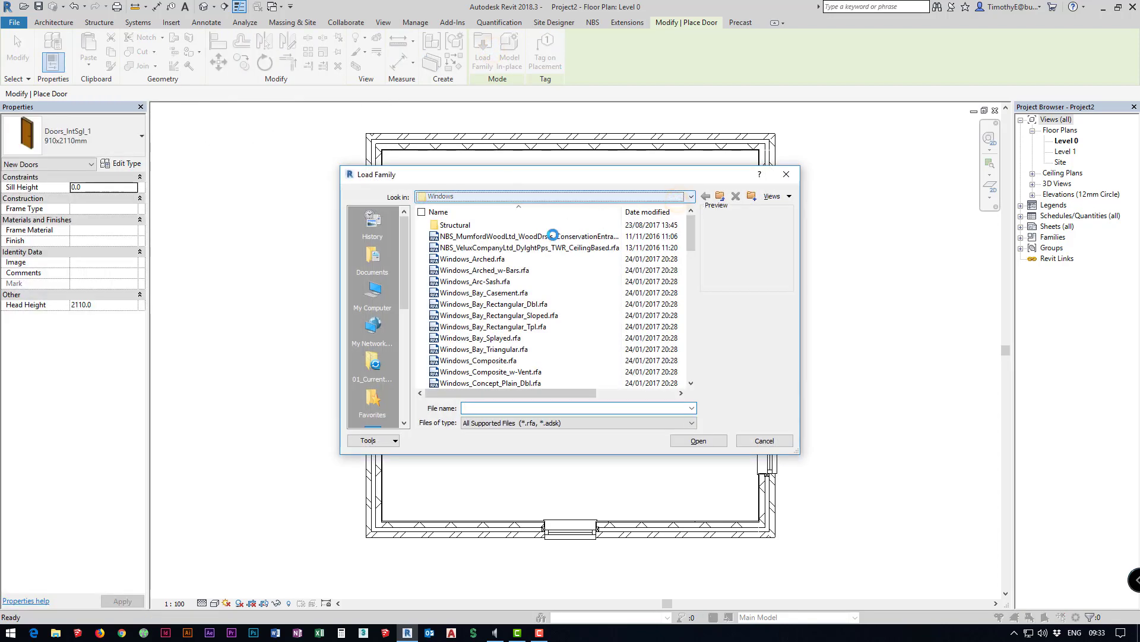
pyautogui.click(487, 268)
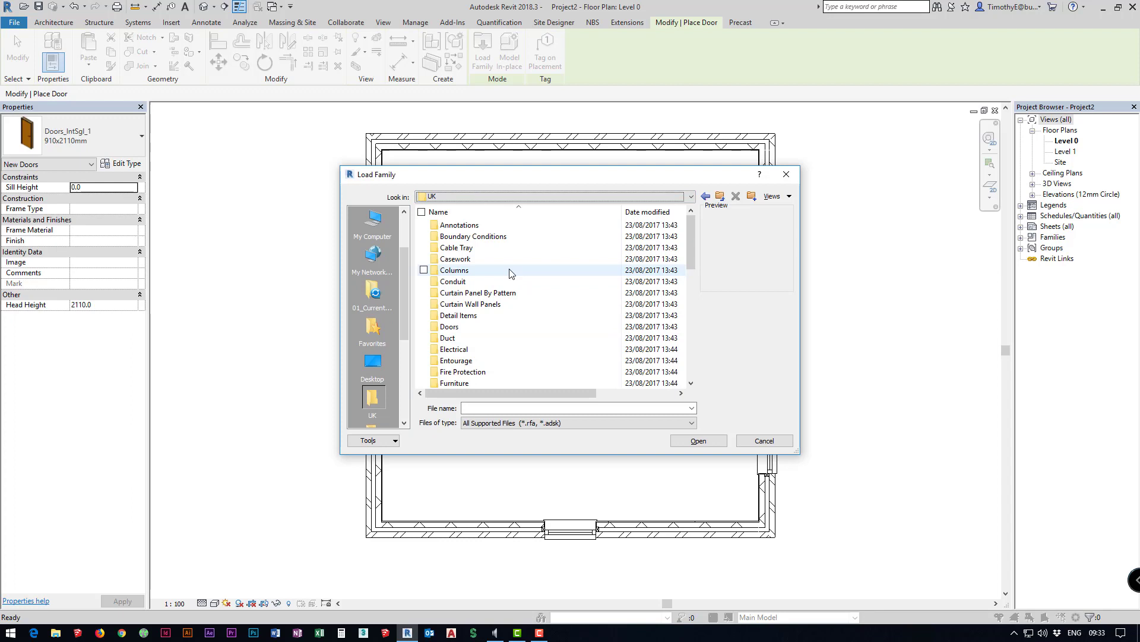
pyautogui.moveTo(694, 245)
pyautogui.mouseDown()
pyautogui.moveTo(695, 357)
pyautogui.moveTo(690, 237)
pyautogui.mouseUp()
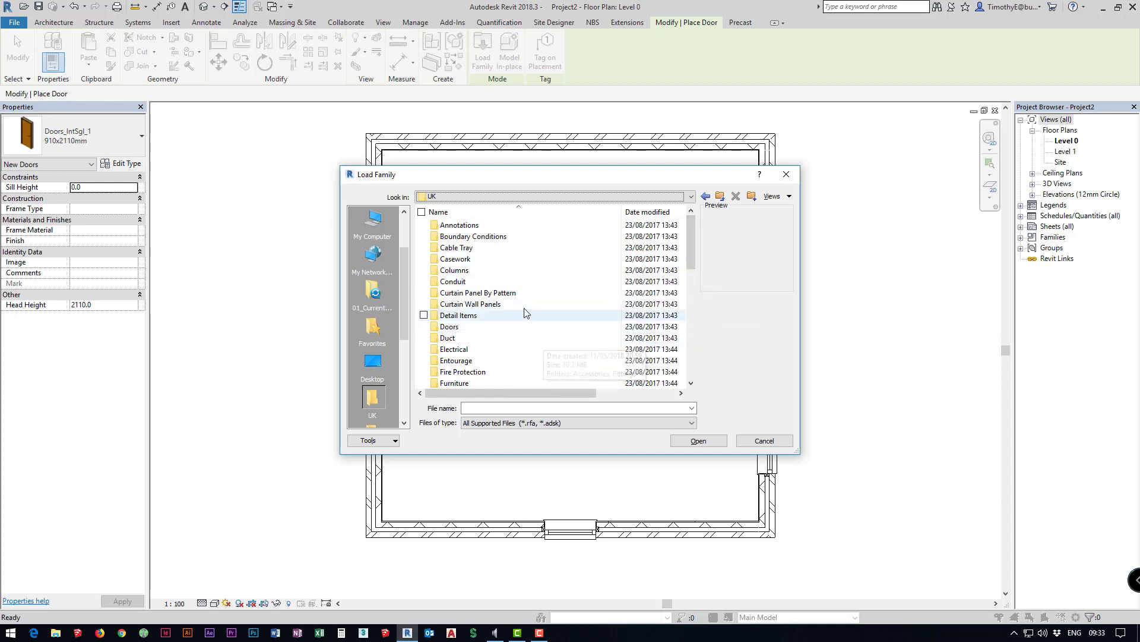
pyautogui.doubleClick(449, 327)
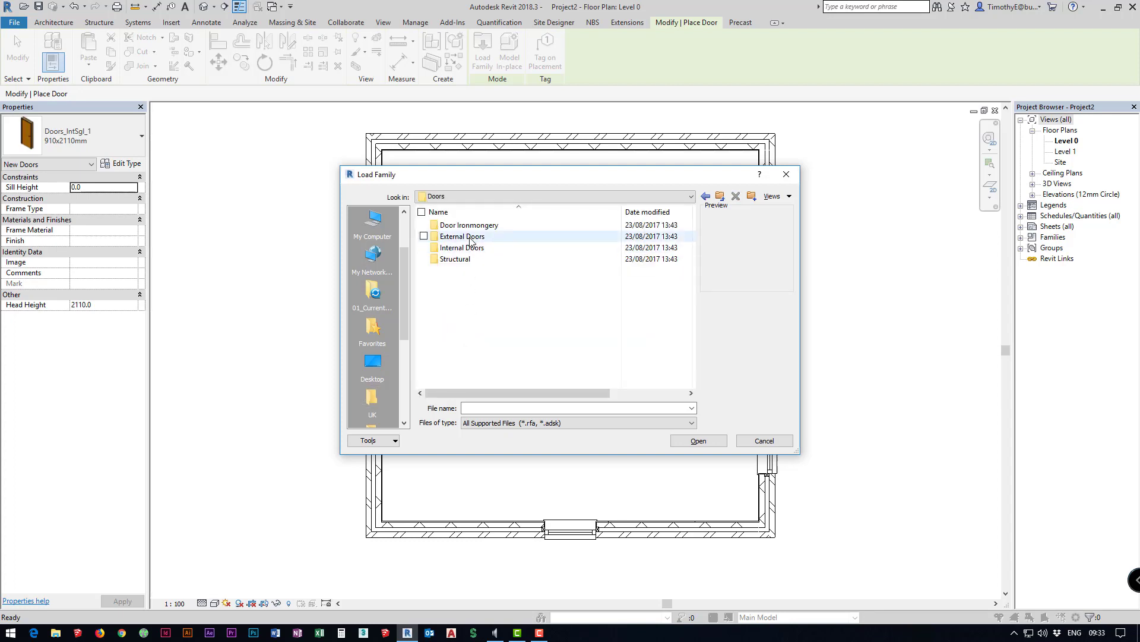
pyautogui.doubleClick(470, 237)
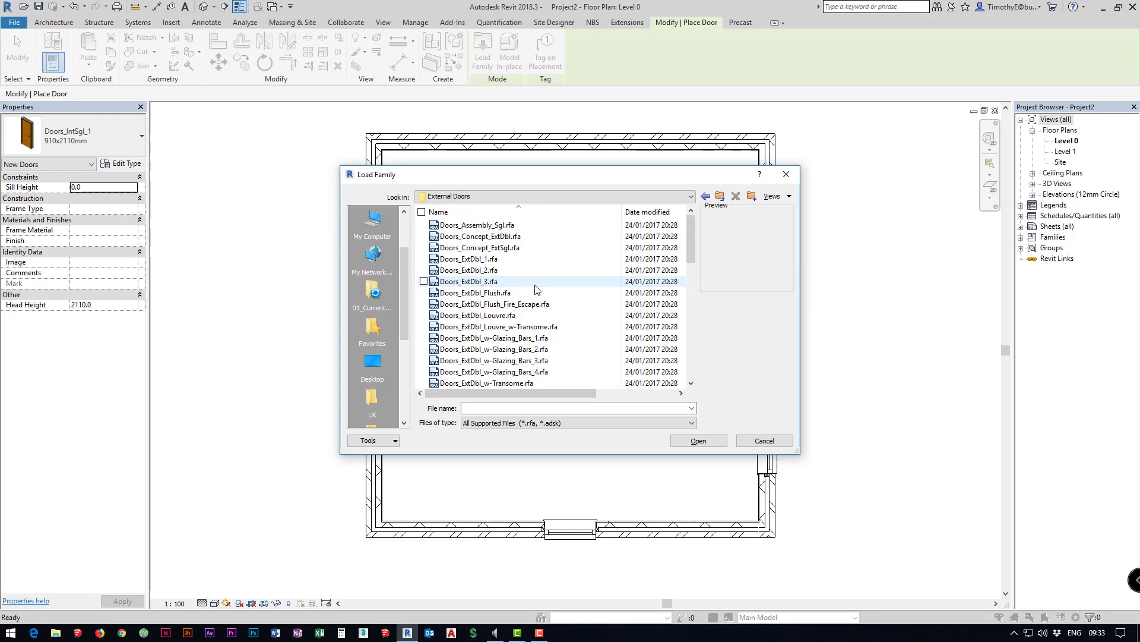
pyautogui.click(493, 226)
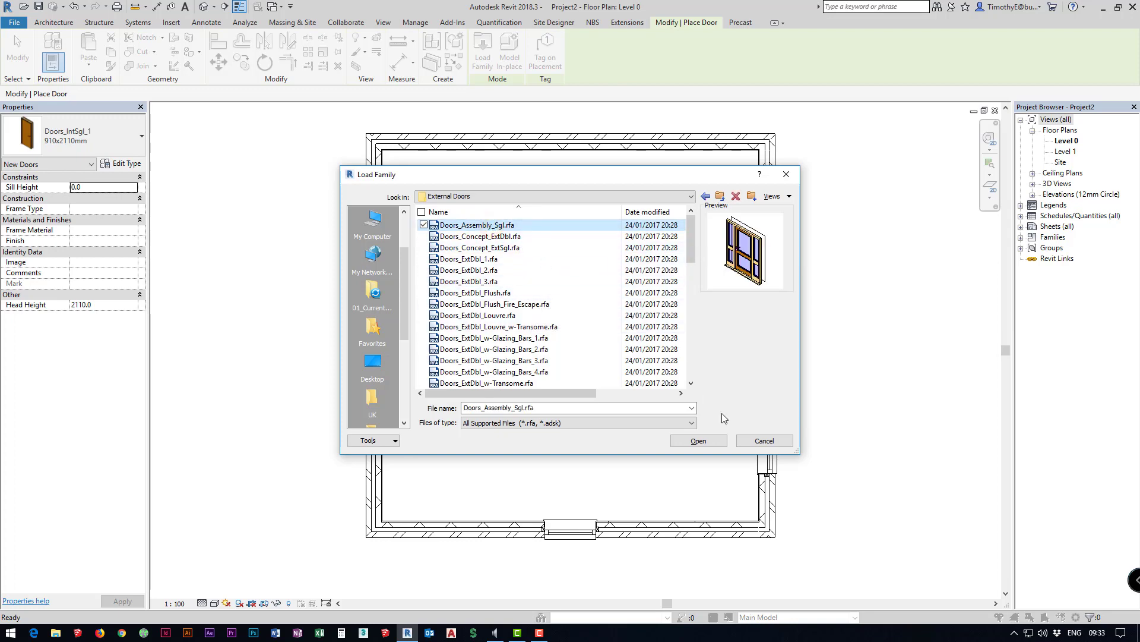
pyautogui.click(699, 441)
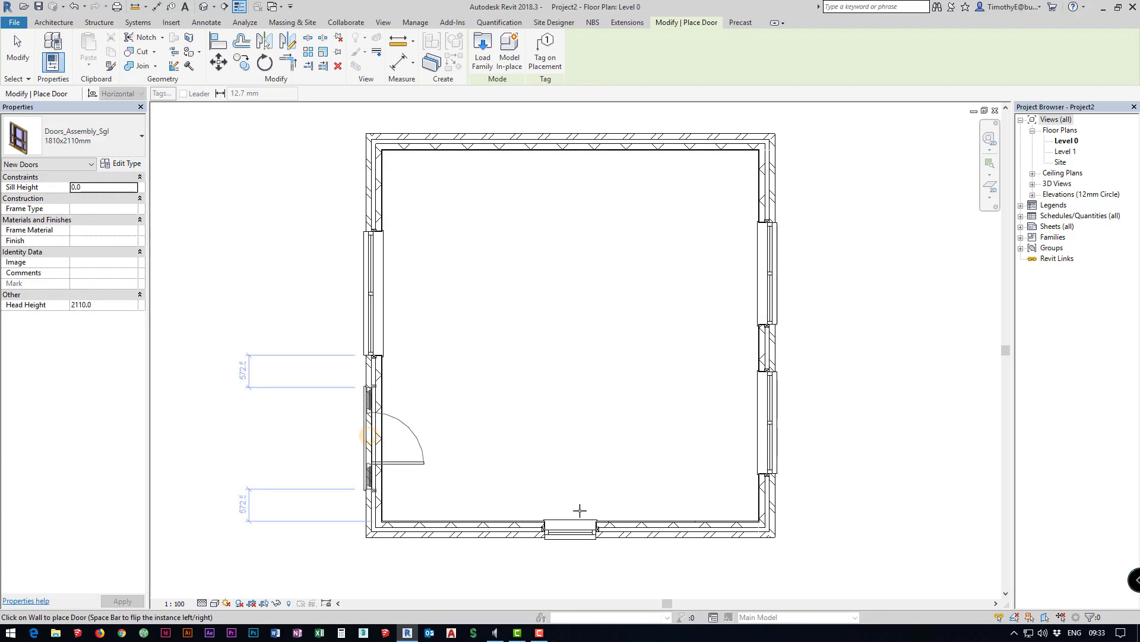
# Step: Position the left-wall door 500 mm from the bottom wall via its temporary dimension
pyautogui.scroll(4, 481, 468)
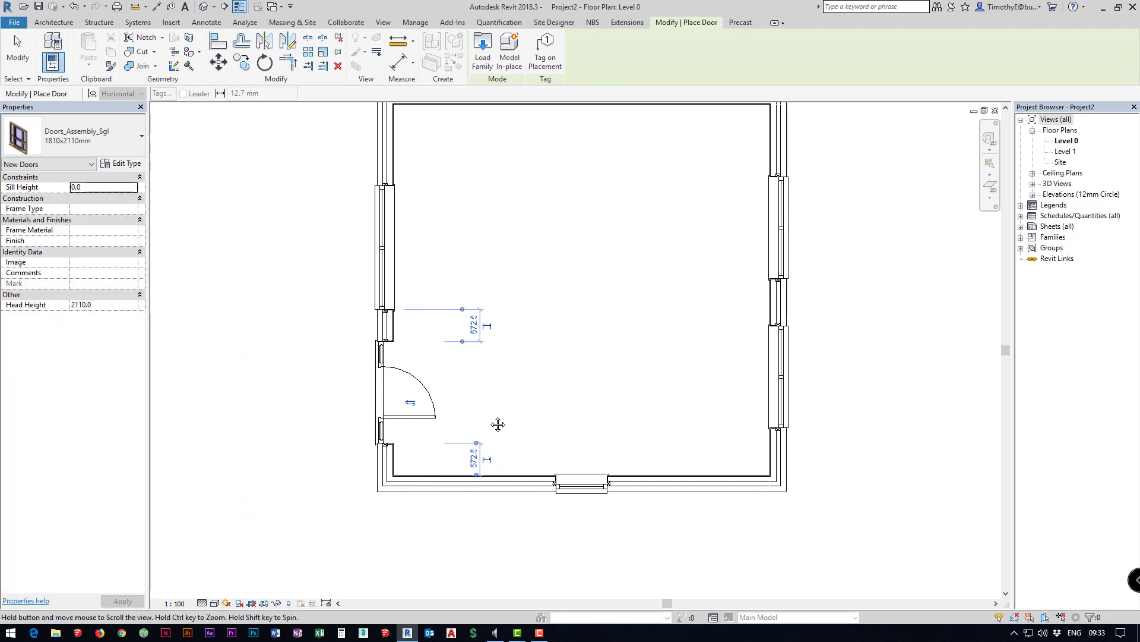
pyautogui.press('Escape')
pyautogui.press('Escape')
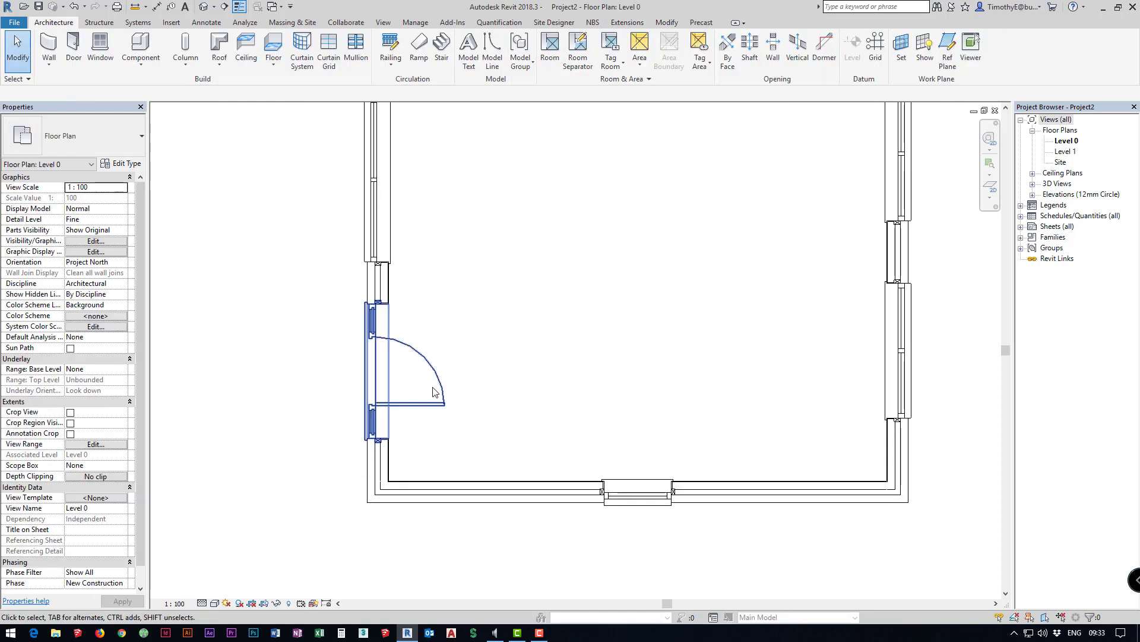
pyautogui.scroll(-2, 479, 389)
pyautogui.click(423, 393)
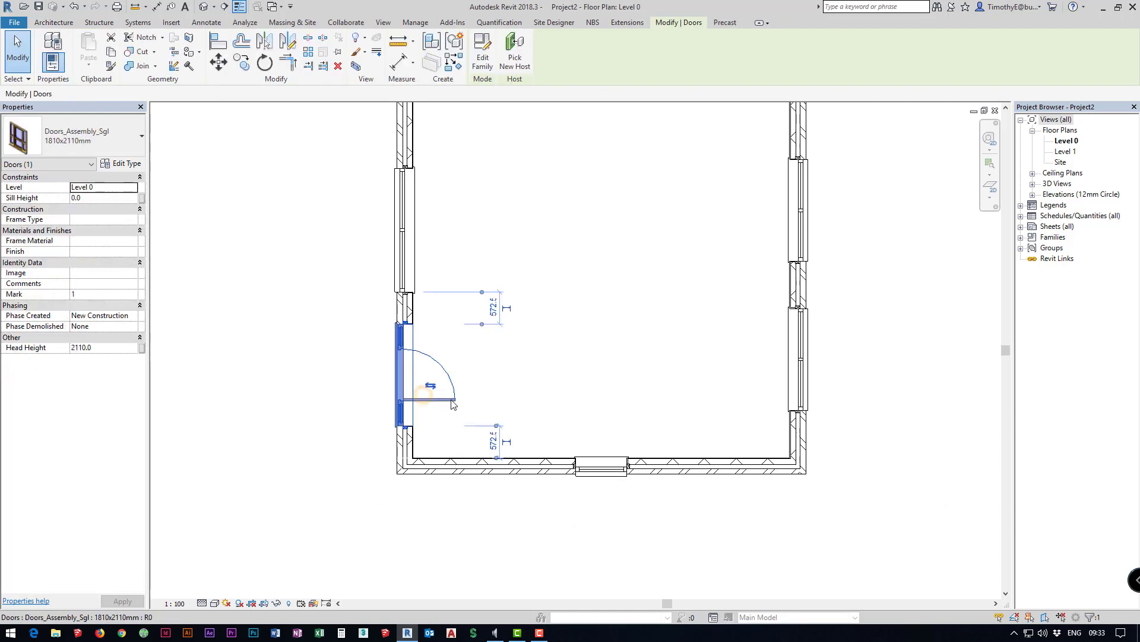
pyautogui.scroll(1, 478, 453)
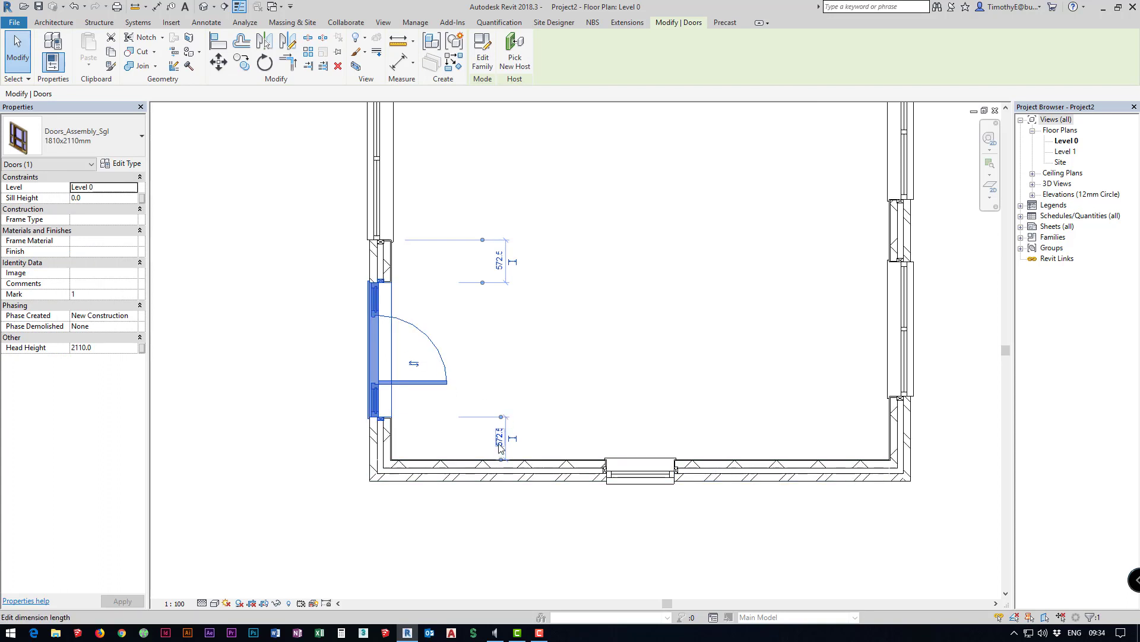
pyautogui.click(501, 439)
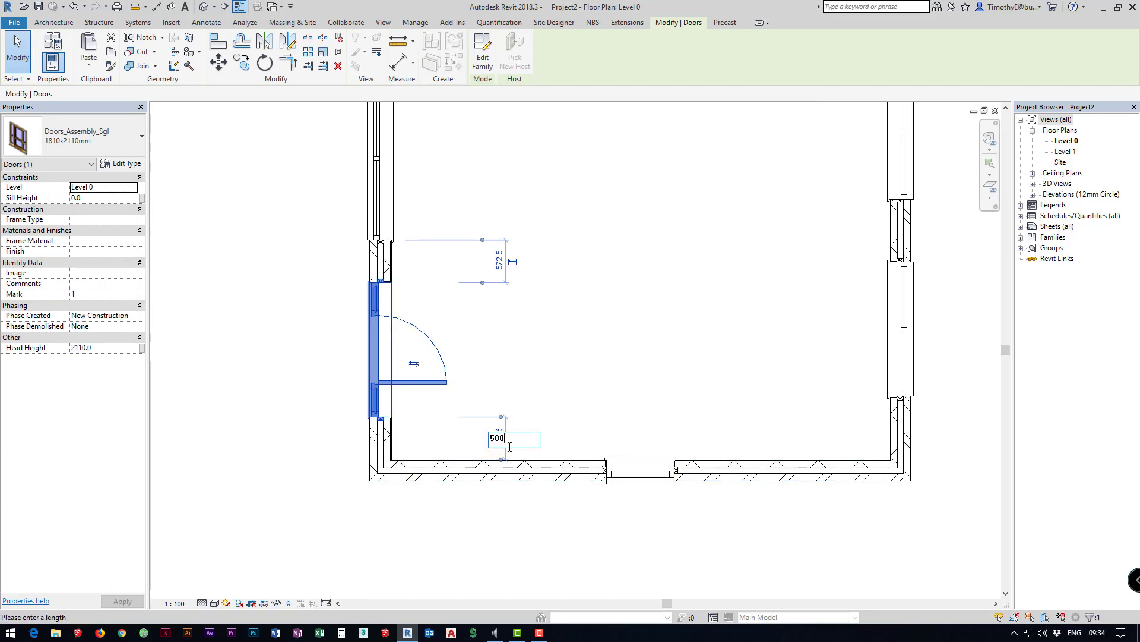
pyautogui.write('500')
pyautogui.press('Return')
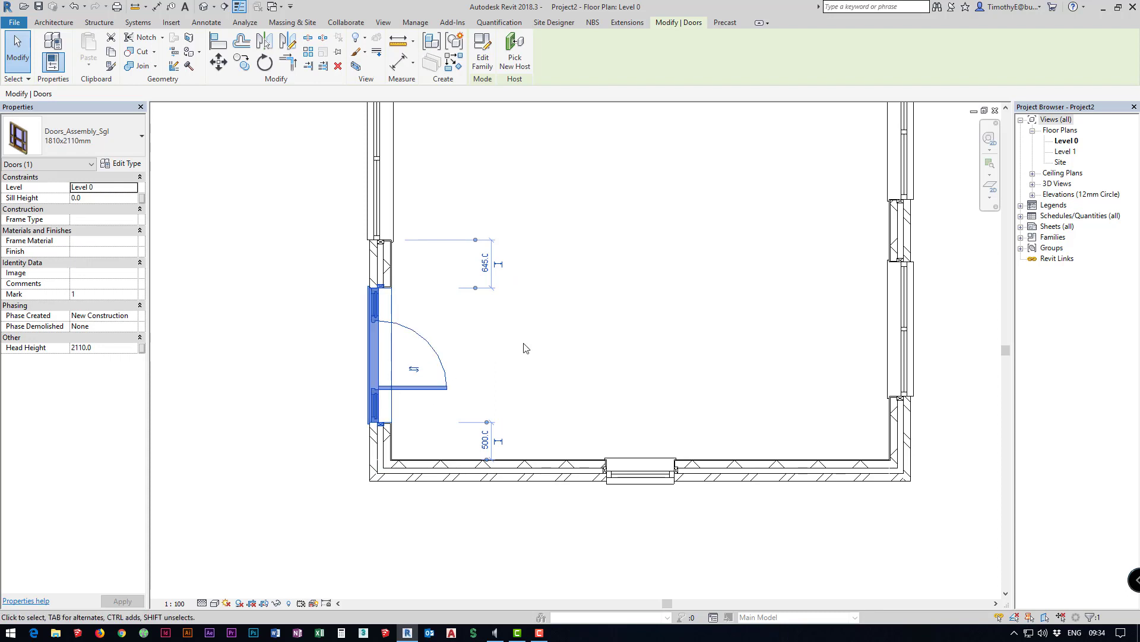
pyautogui.moveTo(539, 268); pyautogui.dragTo(555, 356, button='middle')
pyautogui.scroll(-1, 416, 291)
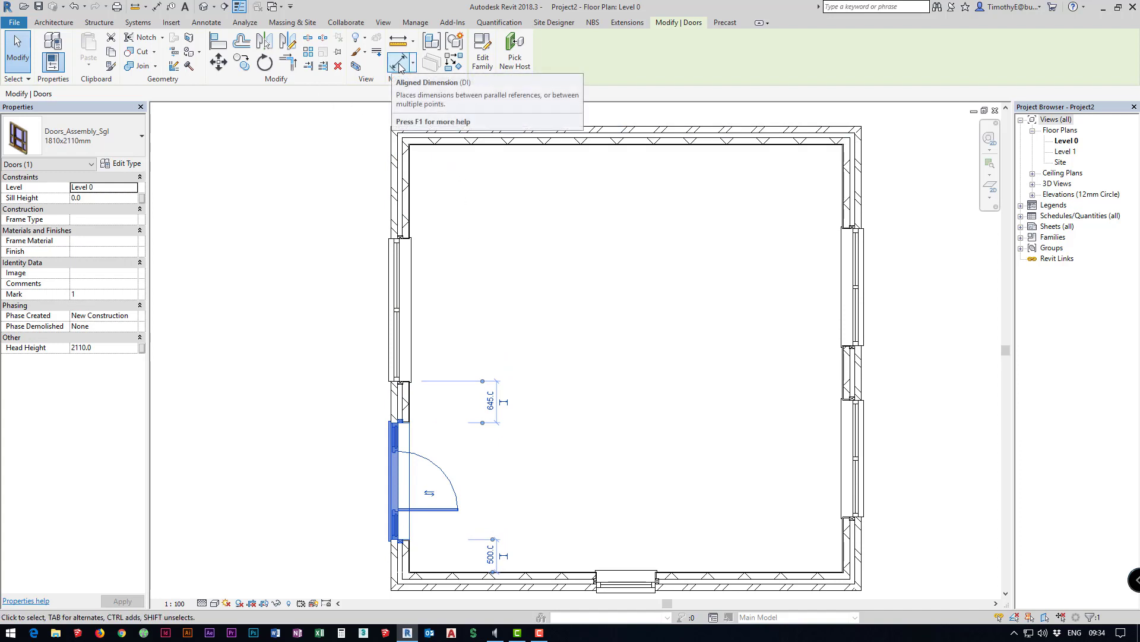
# Step: Add an aligned dimension from the door through the left window's centre to the top wall, reading 1745 and 2555
pyautogui.press('Escape')
pyautogui.click(665, 25)
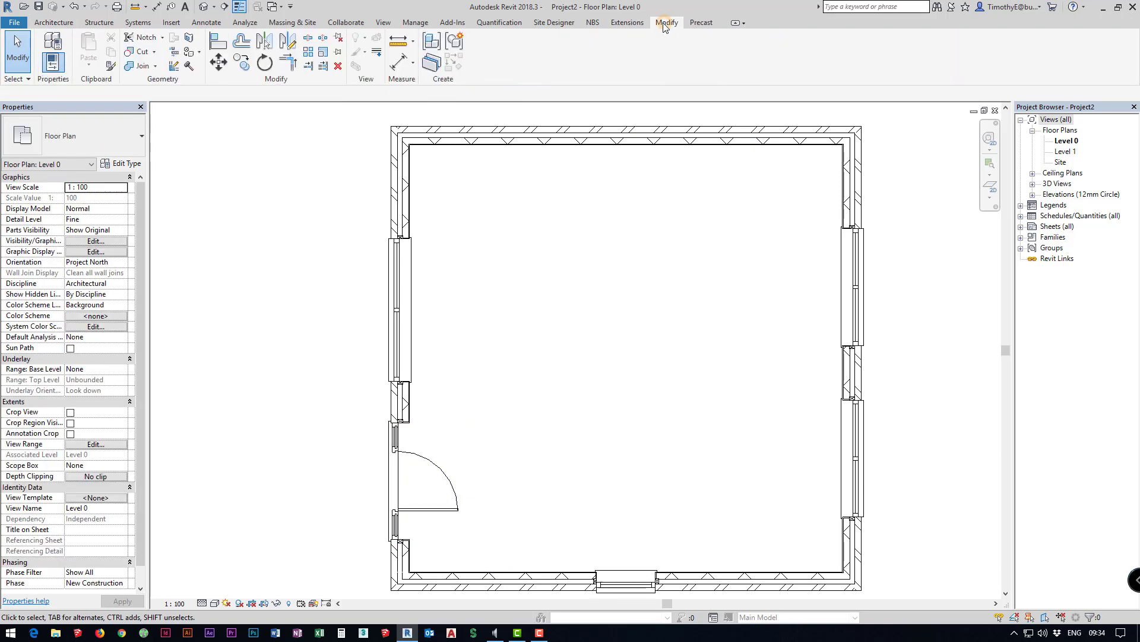
pyautogui.click(398, 62)
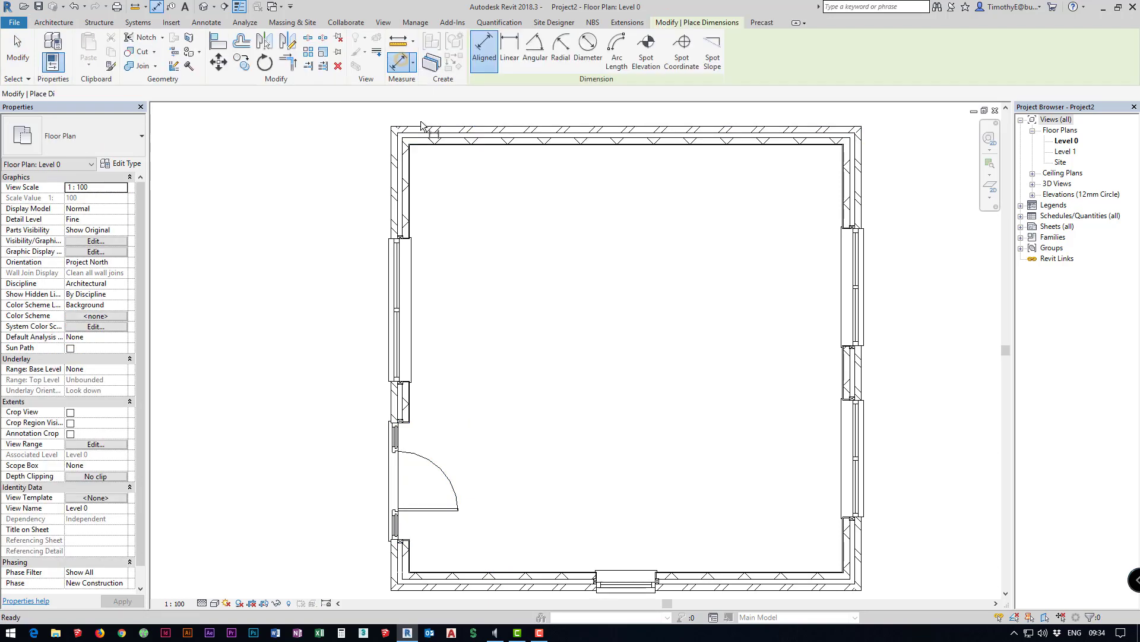
pyautogui.scroll(6, 436, 392)
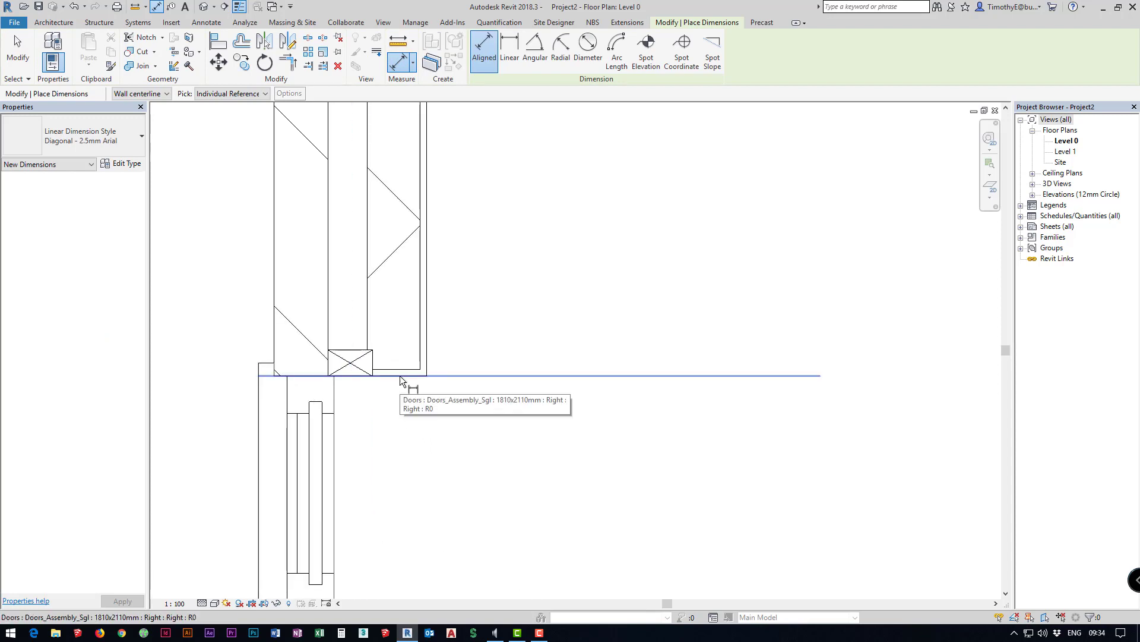
pyautogui.scroll(-8, 509, 458)
pyautogui.scroll(7, 502, 340)
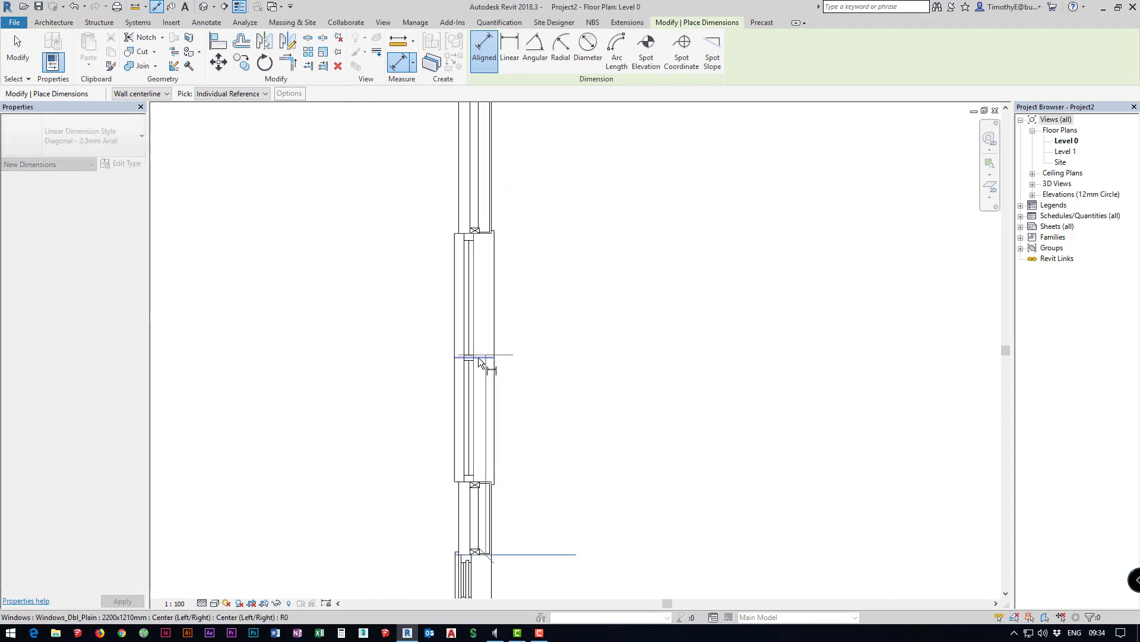
pyautogui.click(472, 357)
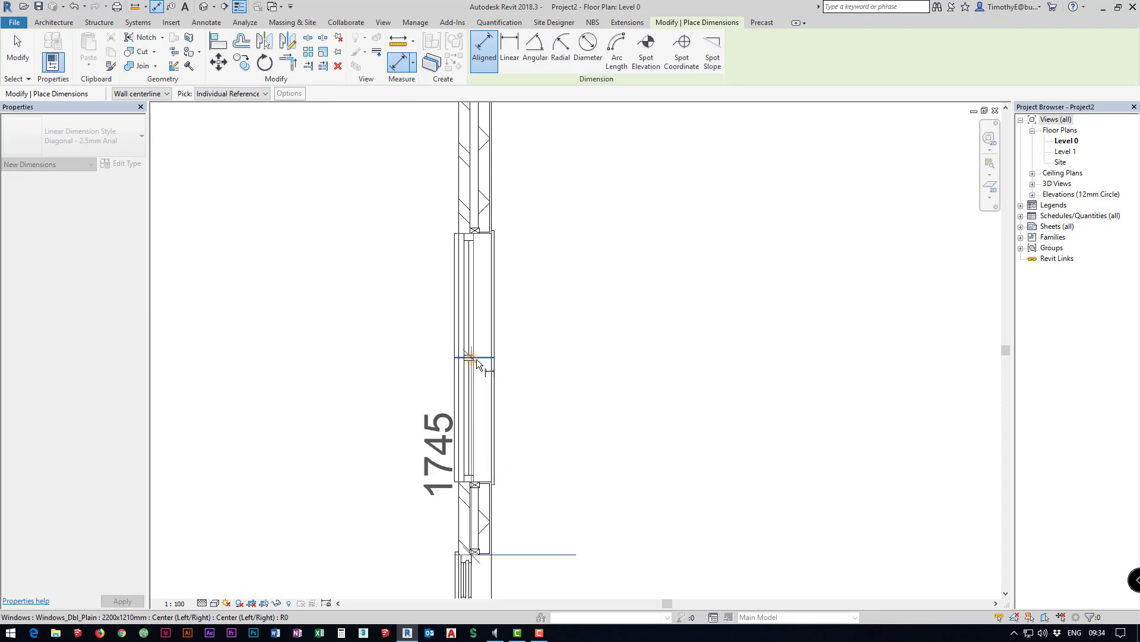
pyautogui.scroll(-3, 507, 371)
pyautogui.scroll(5, 556, 268)
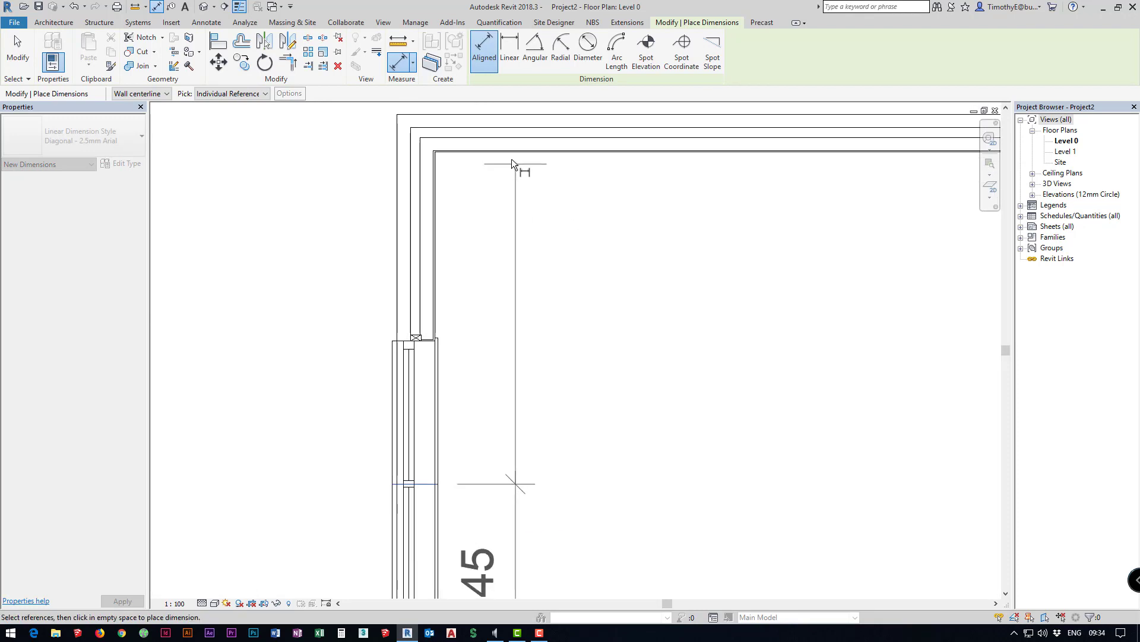
pyautogui.scroll(3, 470, 148)
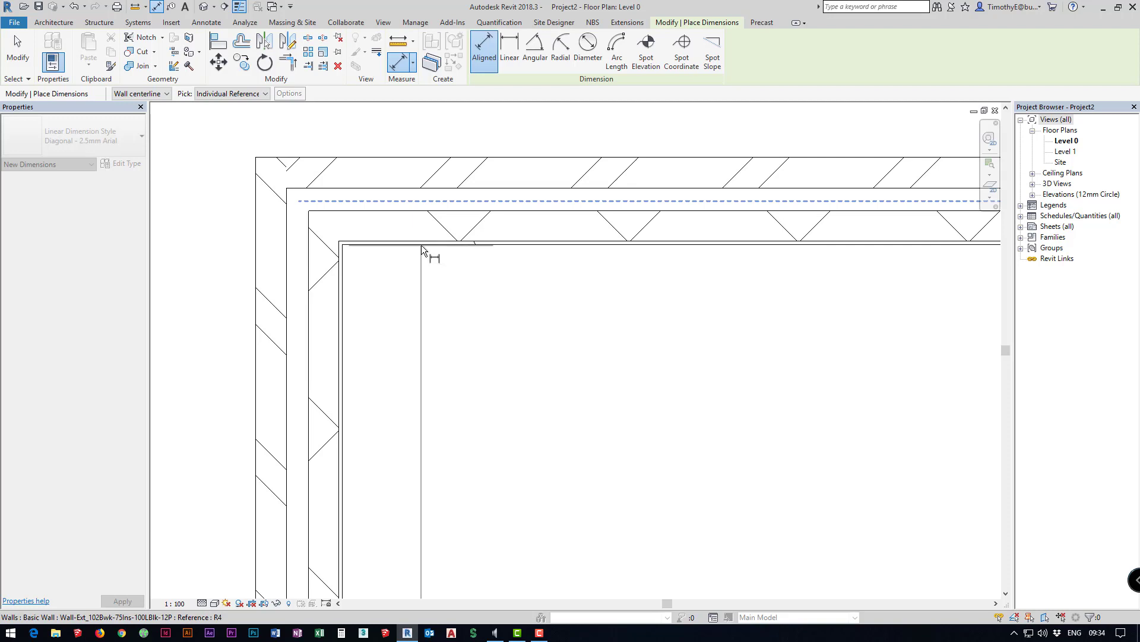
pyautogui.click(422, 244)
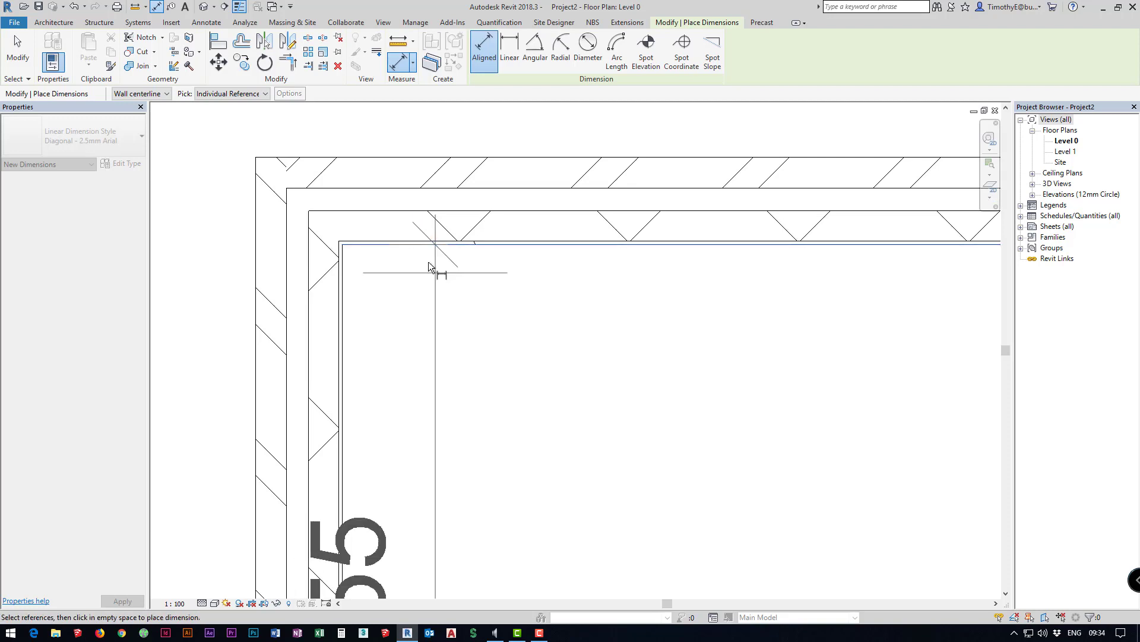
pyautogui.scroll(-4, 425, 253)
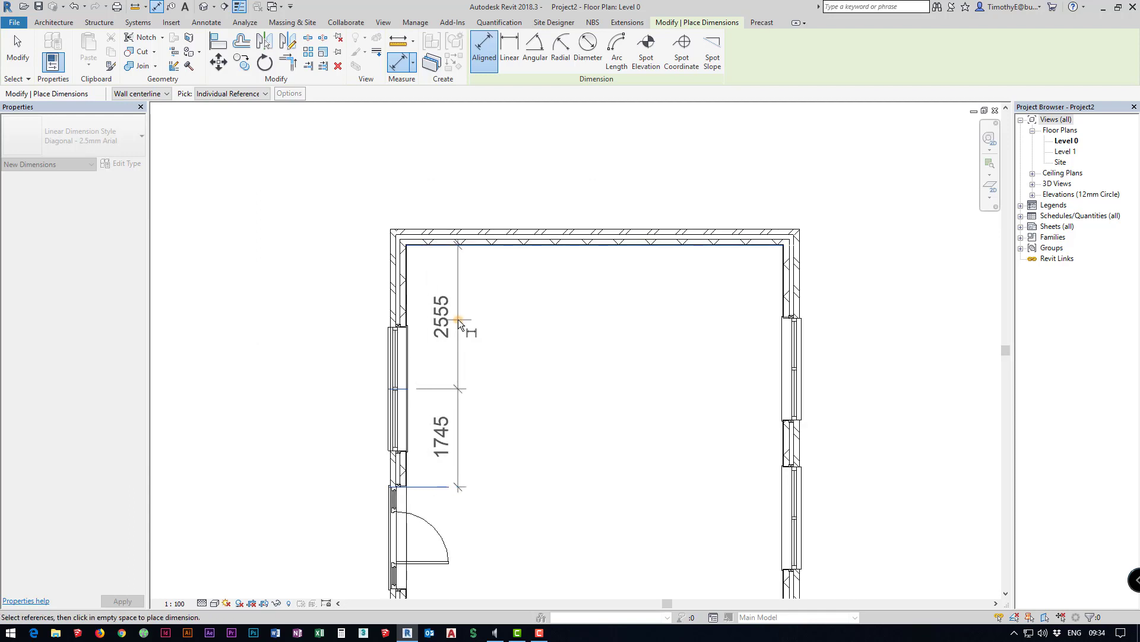
pyautogui.click(458, 319)
pyautogui.scroll(4, 464, 411)
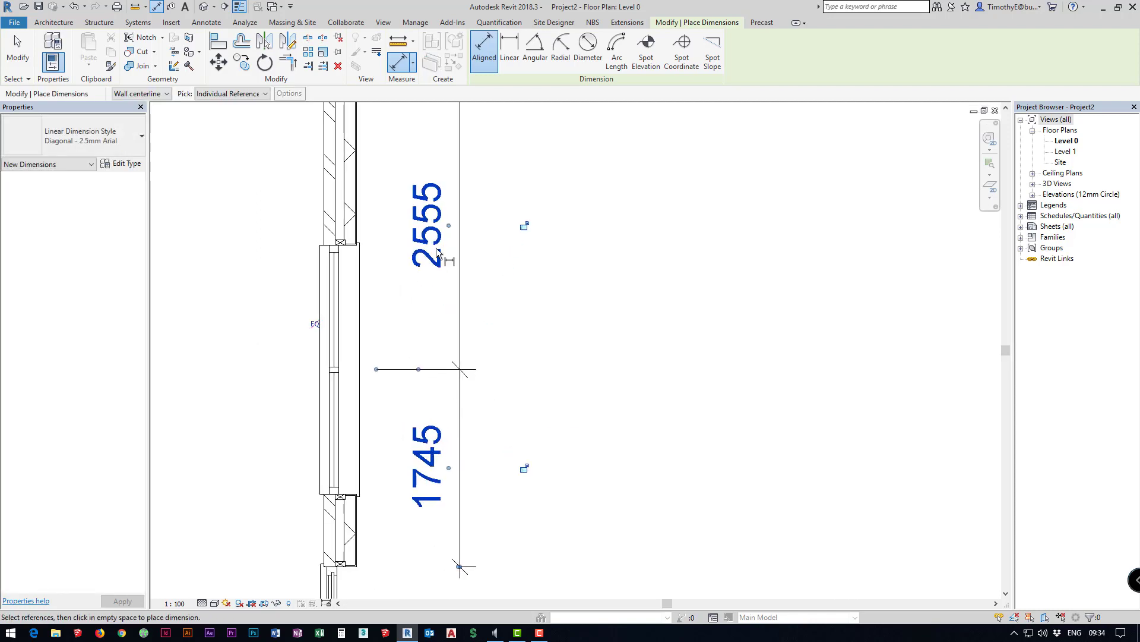
pyautogui.scroll(-2, 464, 373)
pyautogui.press('Escape')
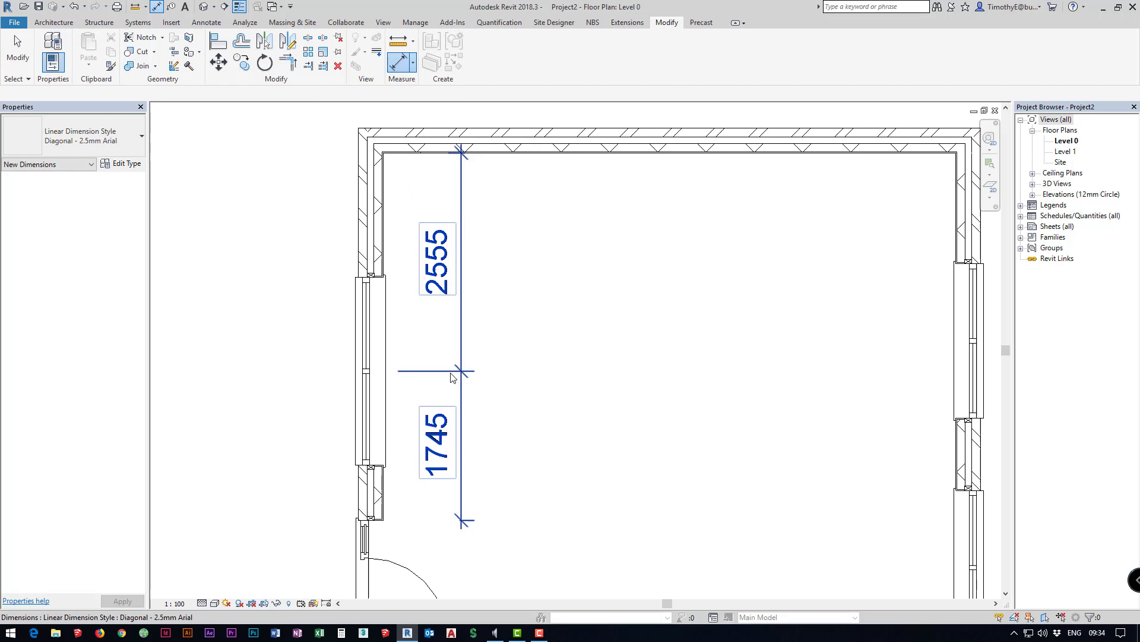
# Step: Toggle the left-window dimension string to EQ to centre the window, then delete that dimension
pyautogui.click(373, 380)
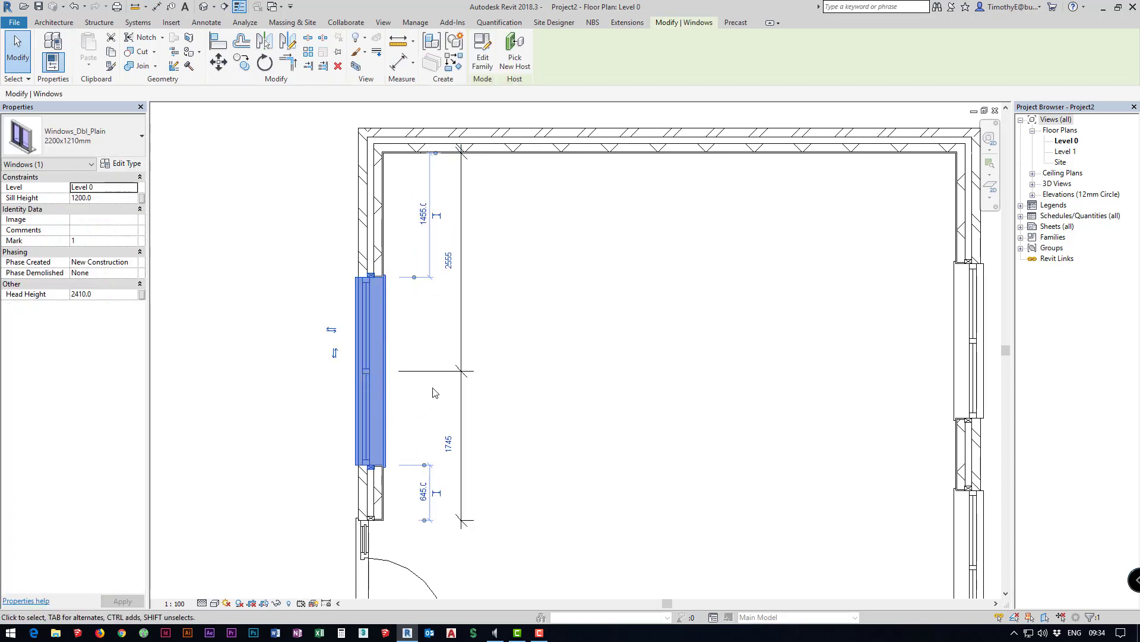
pyautogui.click(447, 370)
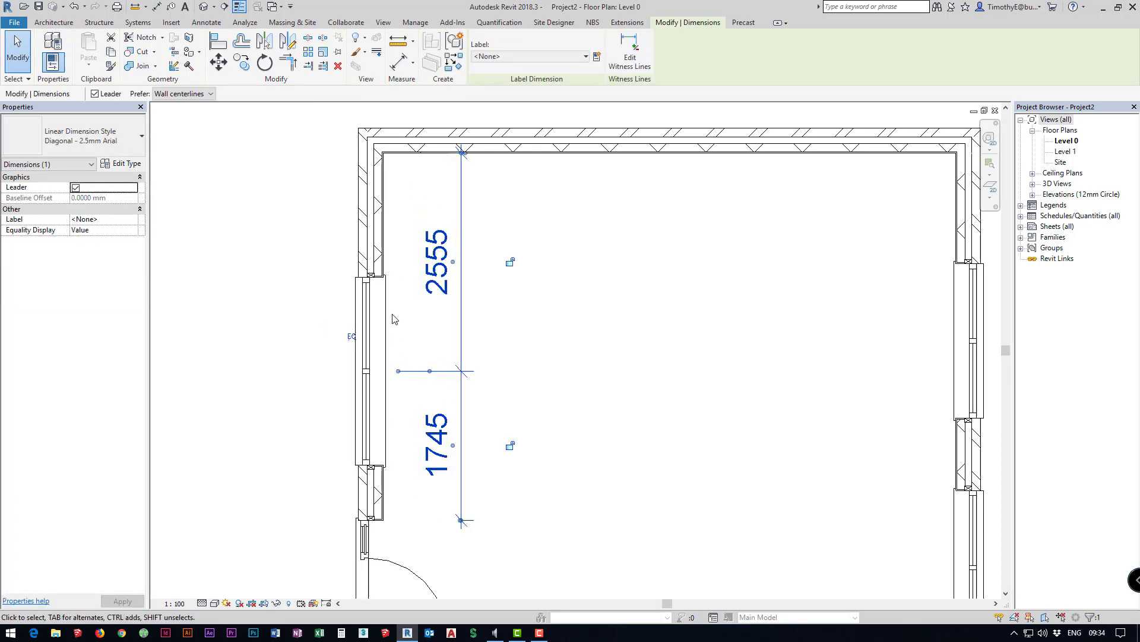
pyautogui.click(353, 338)
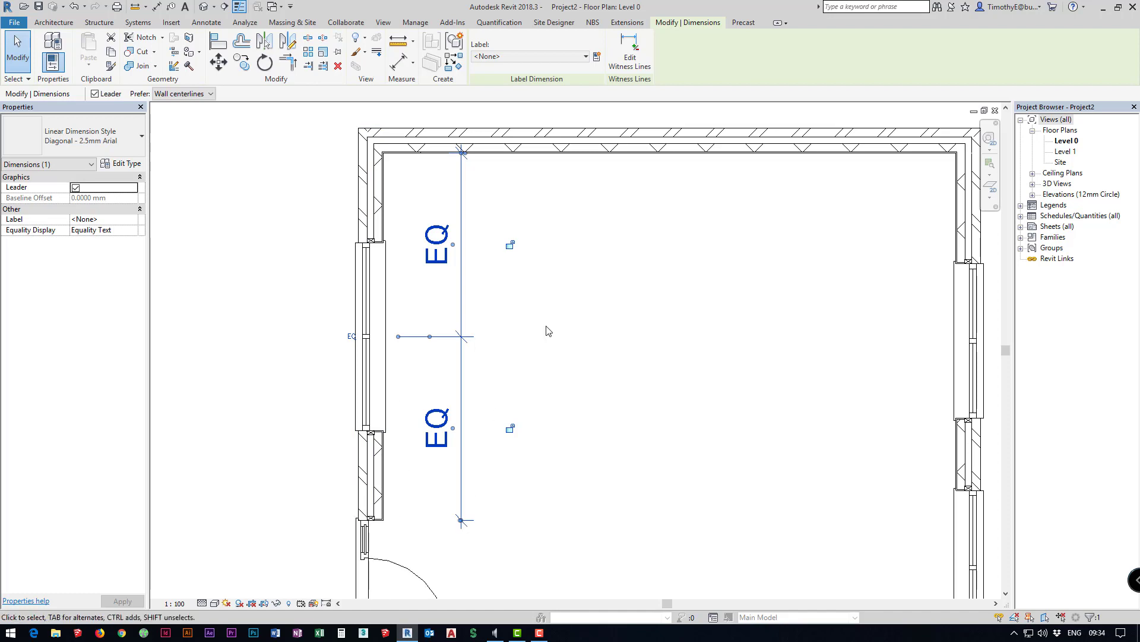
pyautogui.press('Delete')
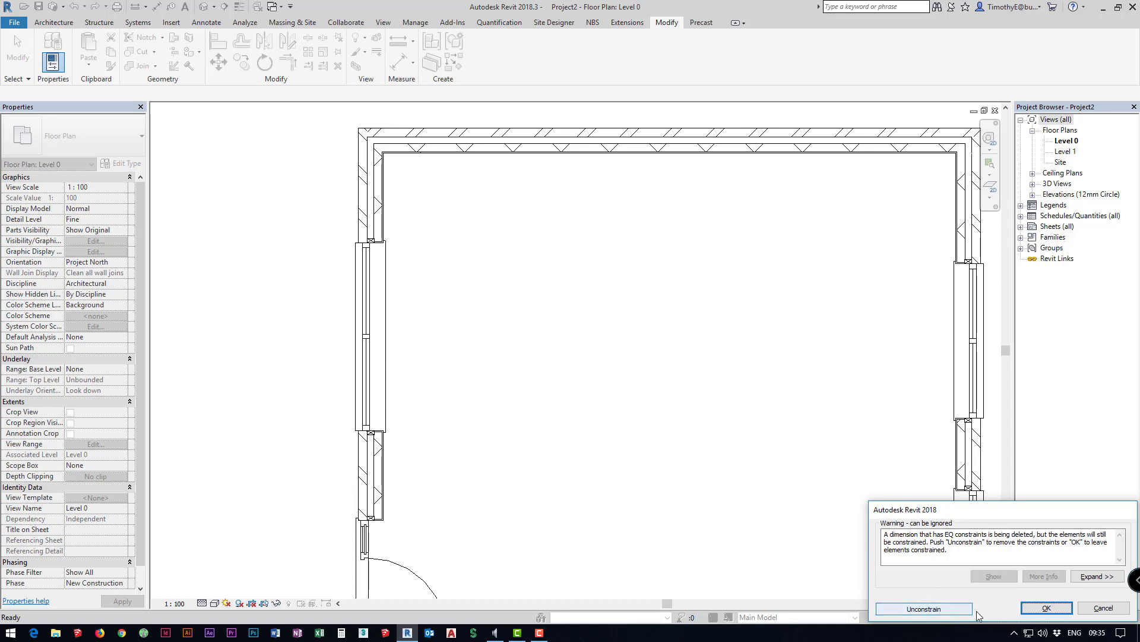
# Step: Keep the window's equality constraint and move the top wall about 1000 mm higher
pyautogui.click(1046, 610)
pyautogui.scroll(-4, 454, 440)
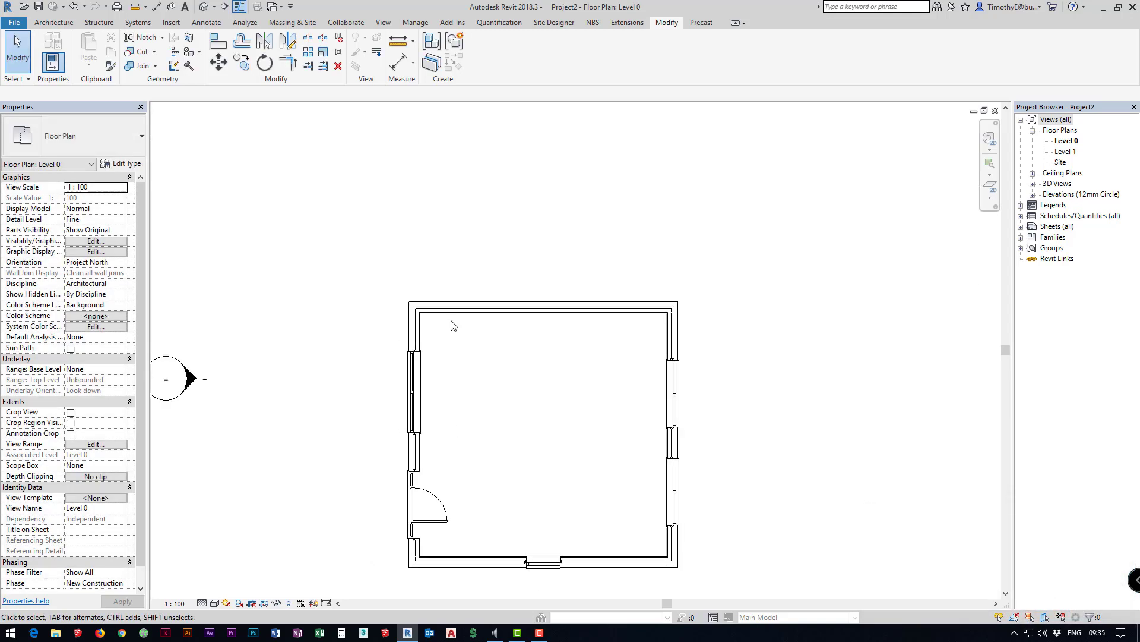
pyautogui.click(446, 311)
pyautogui.moveTo(446, 311); pyautogui.dragTo(452, 244)
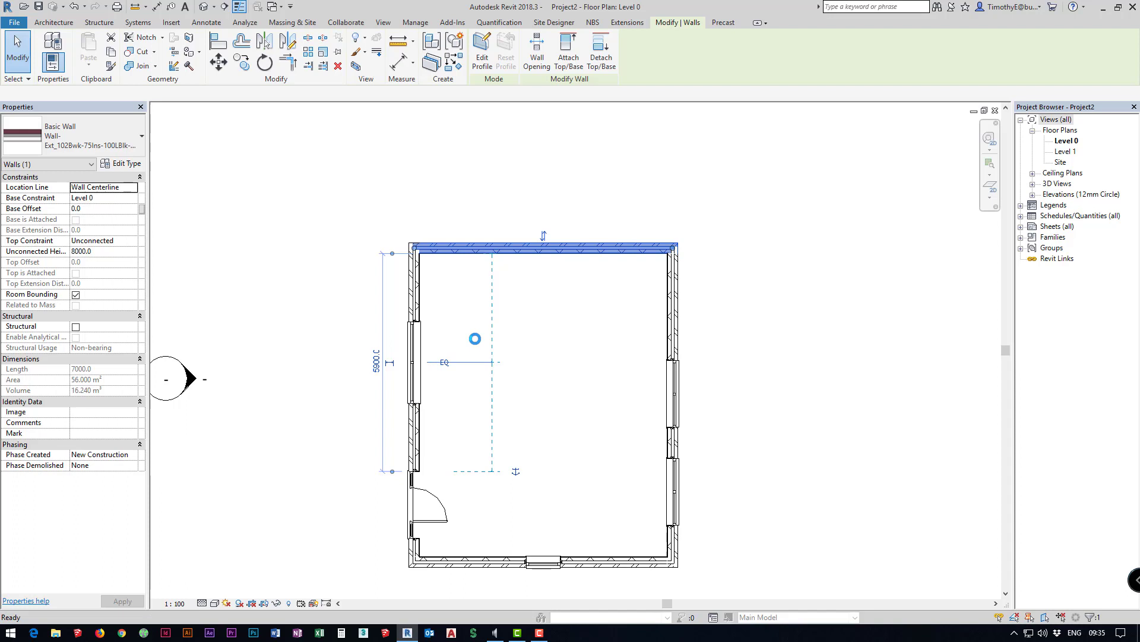
pyautogui.hotkey('ctrl', 'z')
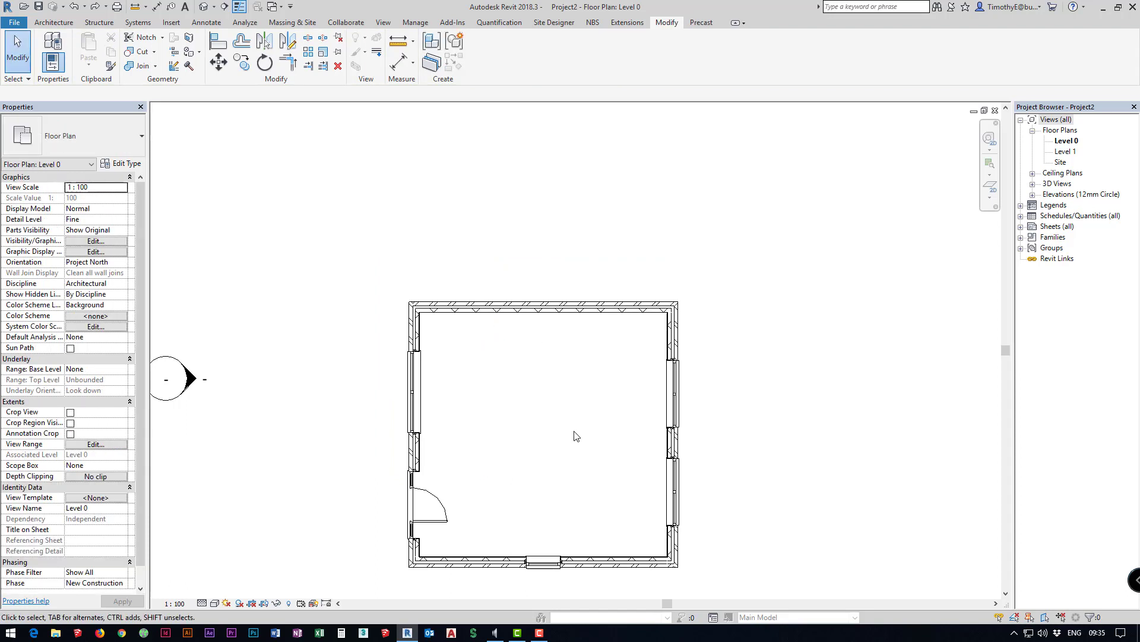
pyautogui.scroll(-1, 550, 385)
pyautogui.scroll(3, 517, 398)
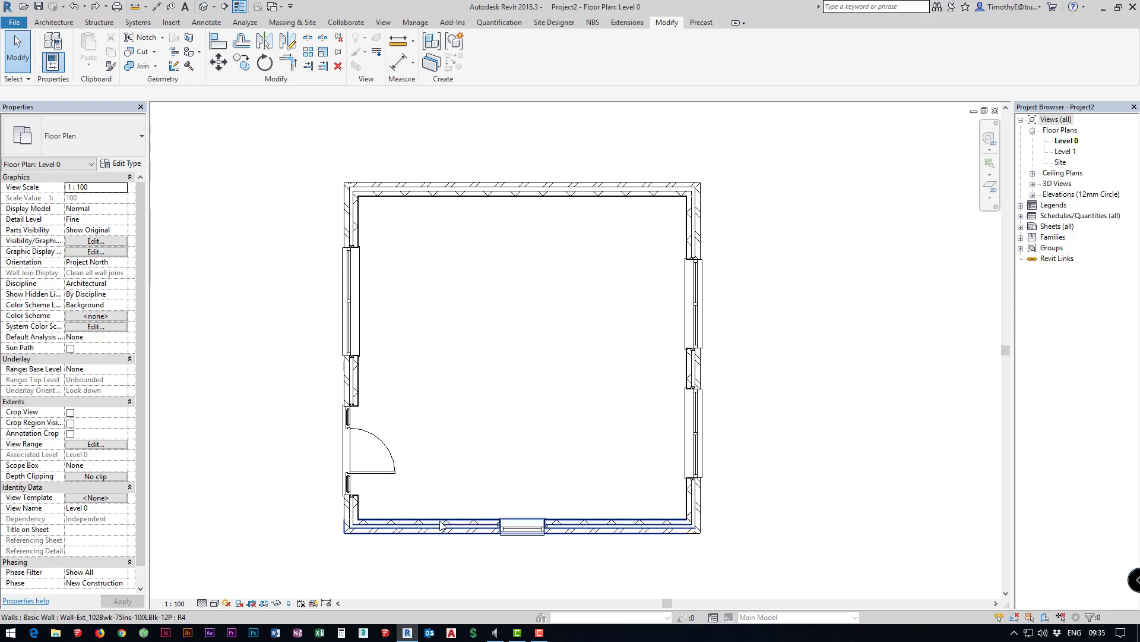
# Step: Create a floor on Level 0 bounded by the top, left, bottom and right walls
pyautogui.click(67, 25)
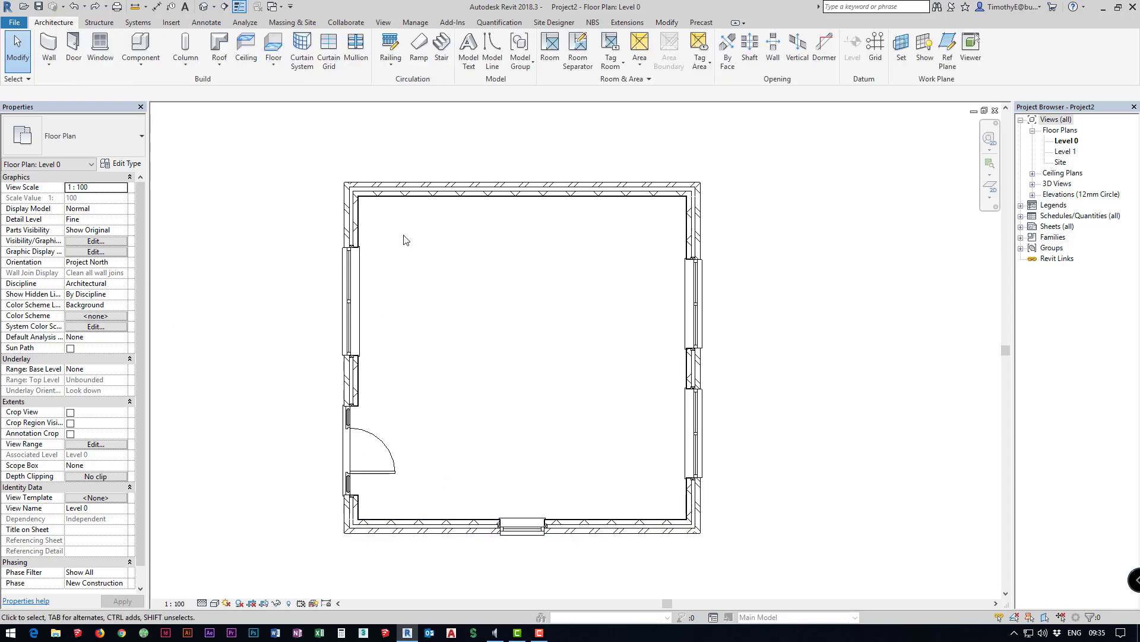
pyautogui.click(274, 47)
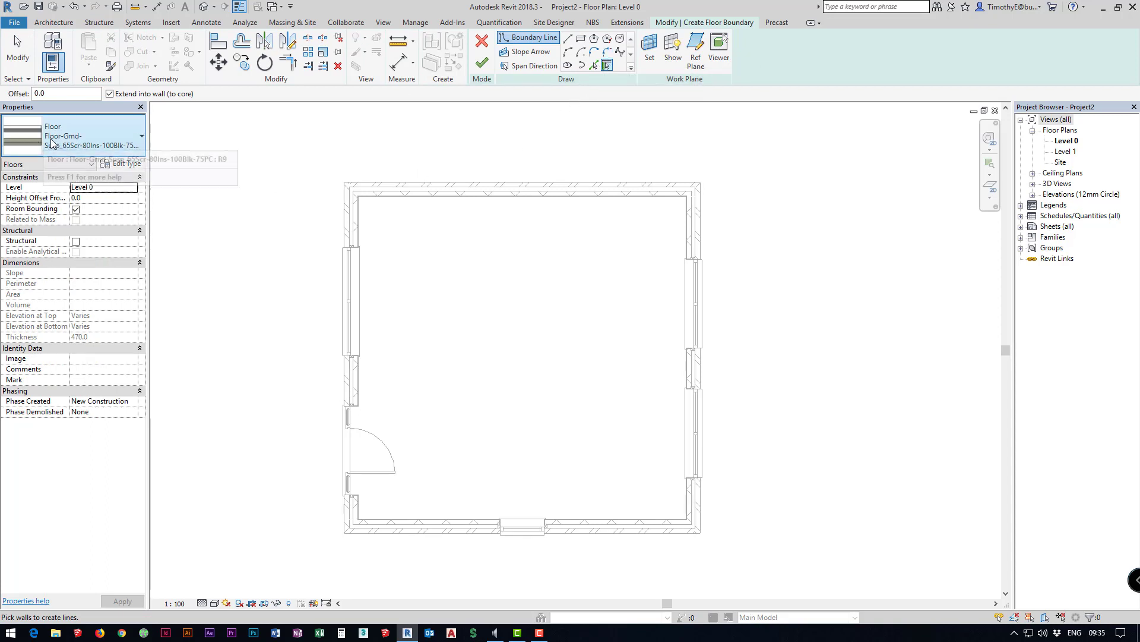
pyautogui.click(435, 191)
pyautogui.click(352, 327)
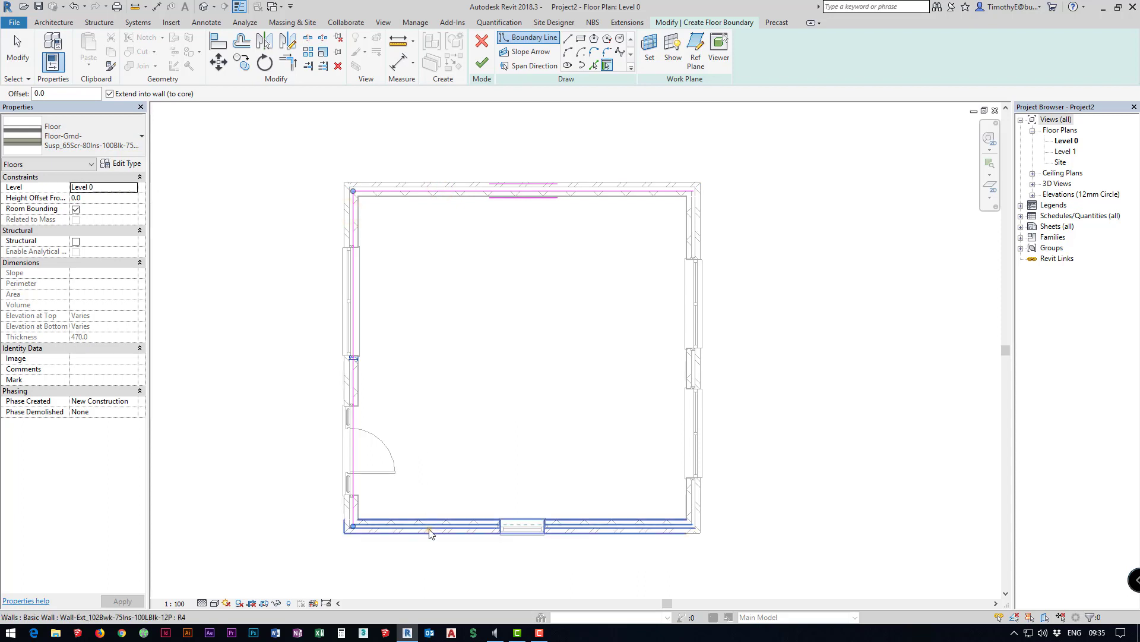
pyautogui.click(675, 517)
pyautogui.click(689, 502)
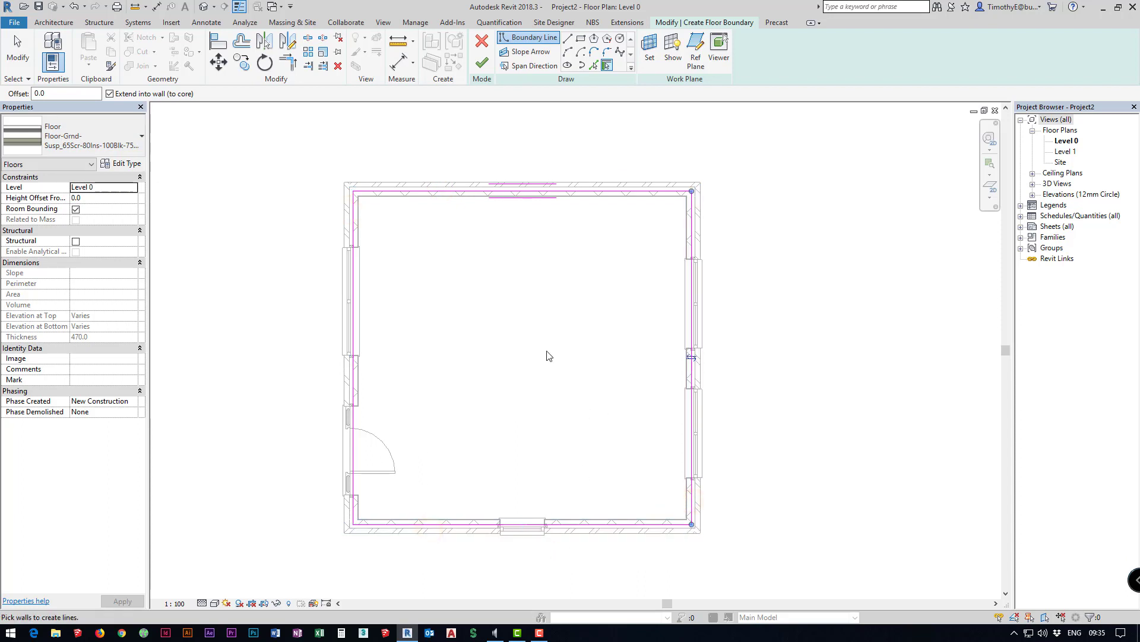
pyautogui.scroll(3, 368, 220)
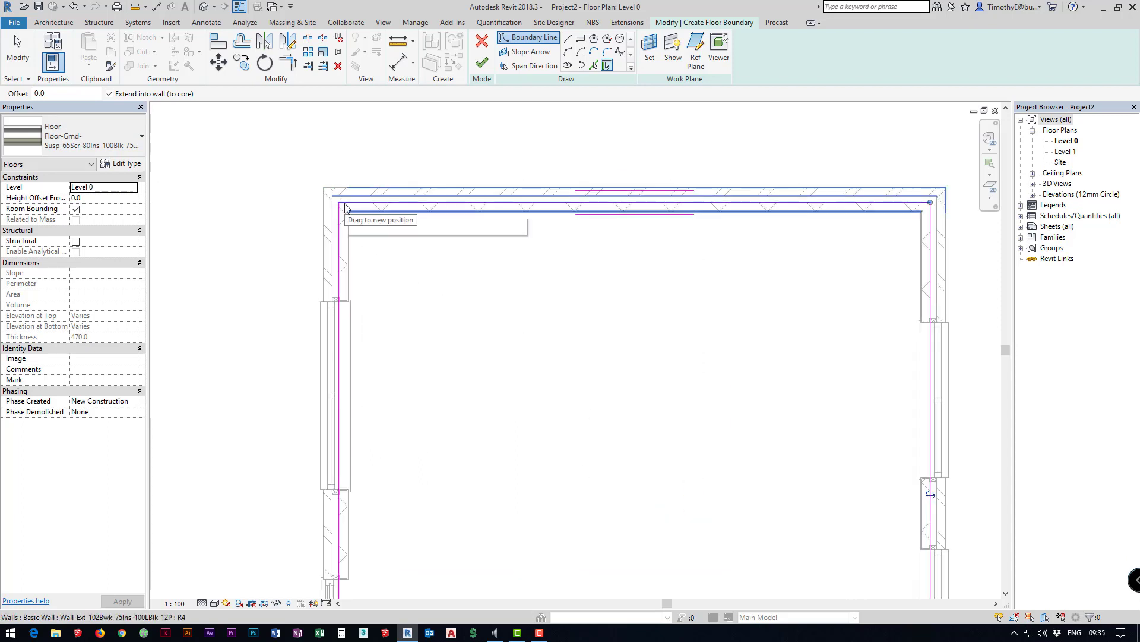
pyautogui.scroll(-4, 707, 205)
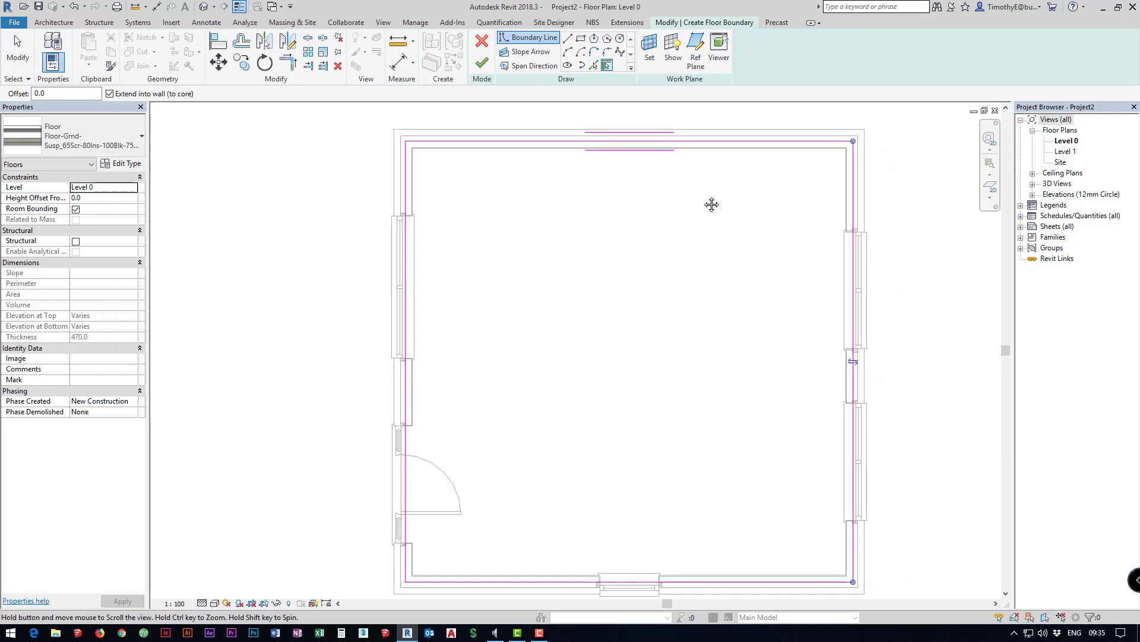
pyautogui.click(480, 62)
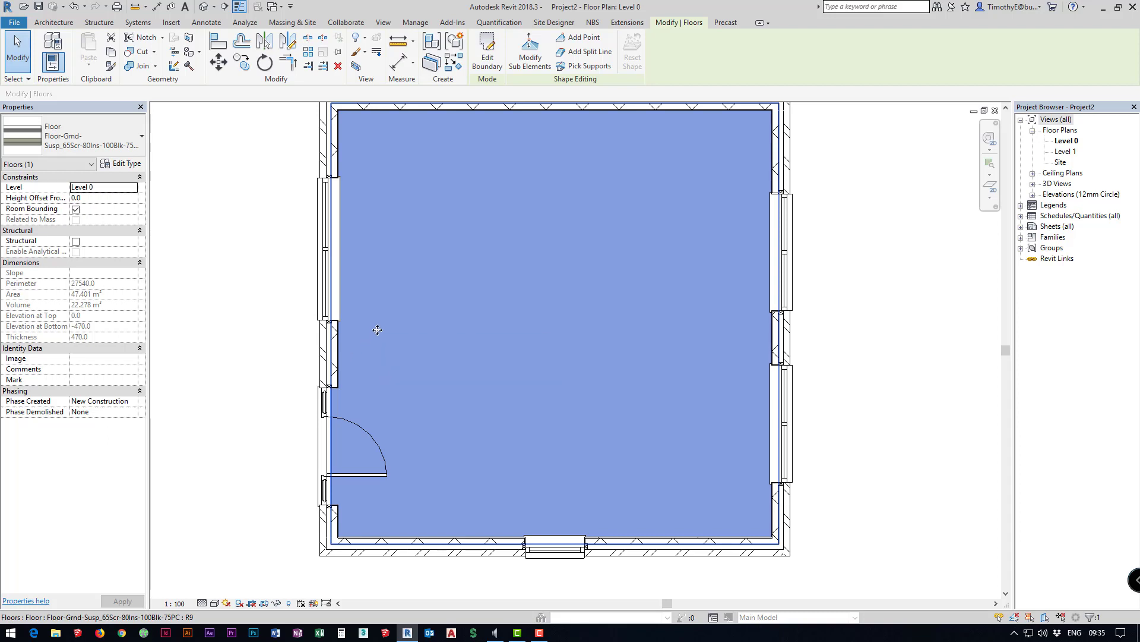
# Step: Open the Level 1 floor plan with nothing selected
pyautogui.moveTo(488, 362); pyautogui.dragTo(455, 359, button='middle')
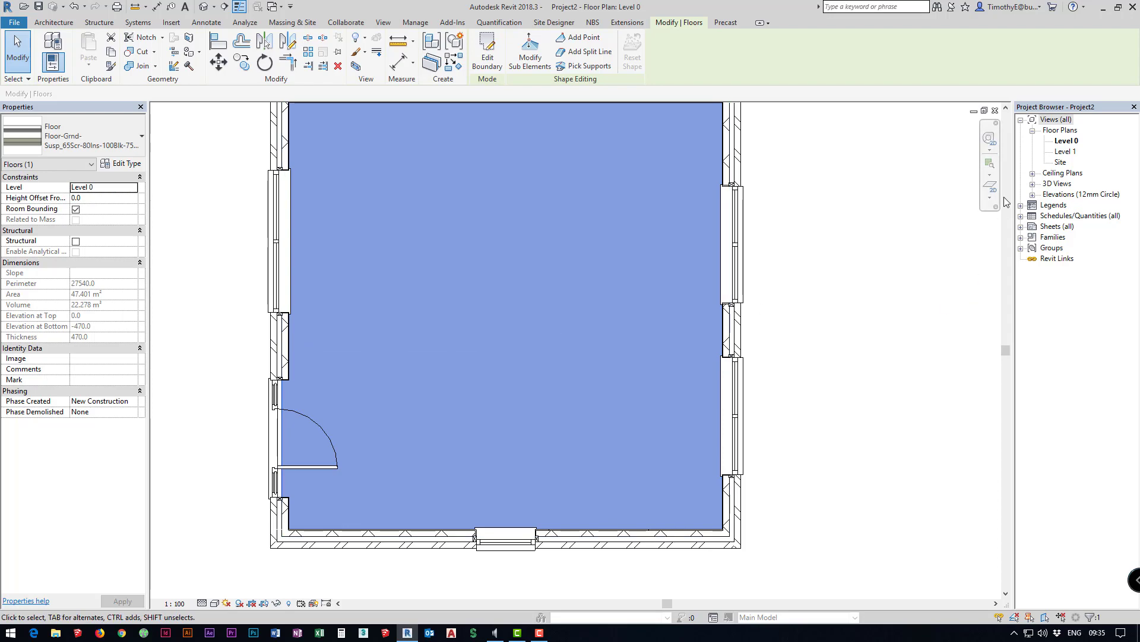
pyautogui.doubleClick(1071, 152)
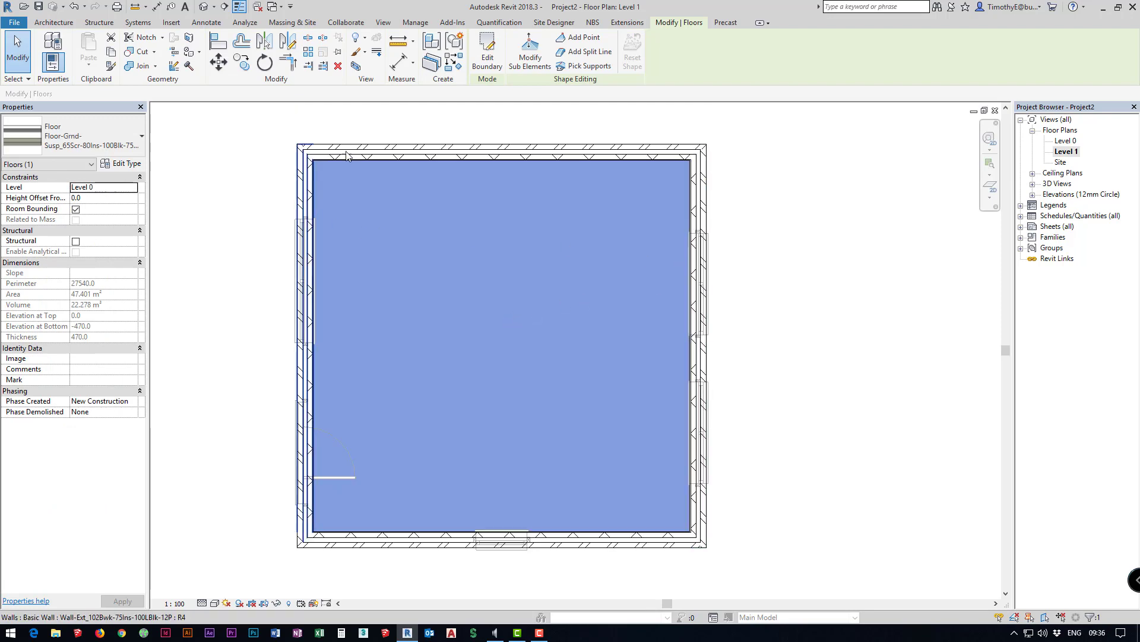
pyautogui.click(756, 256)
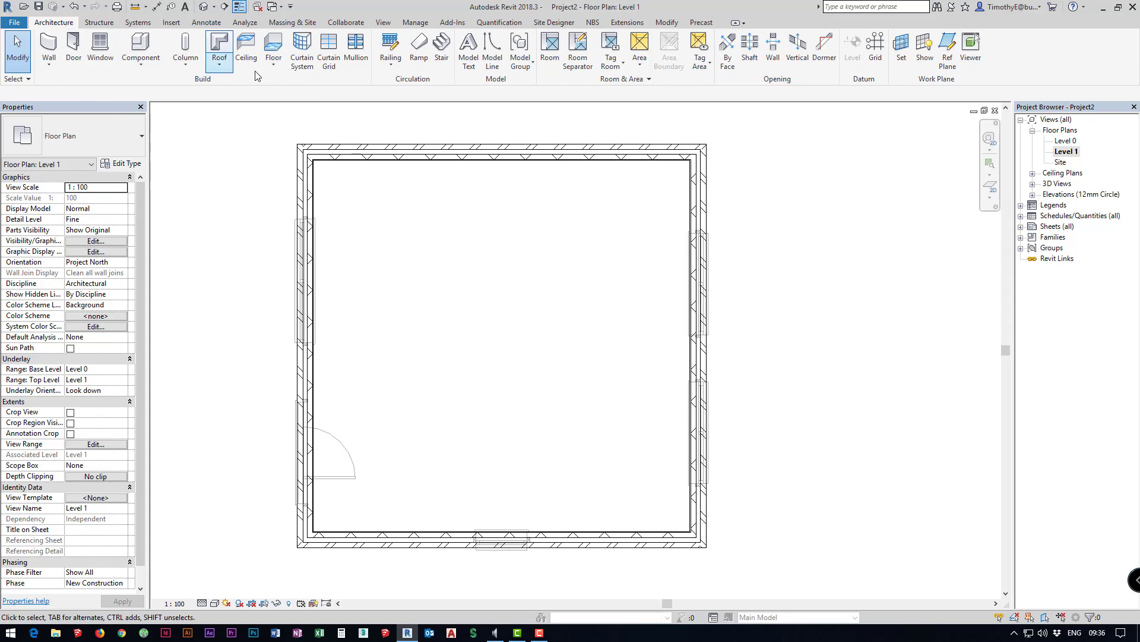
# Step: Start a roof by footprint on Level 1 with a 200 overhang
pyautogui.click(220, 44)
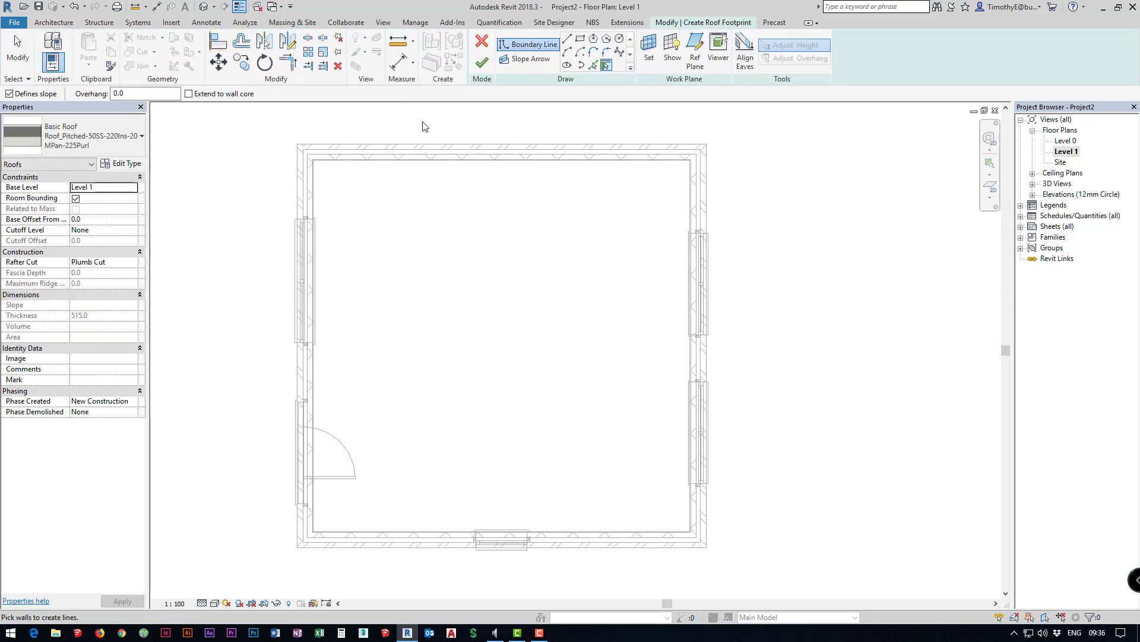
pyautogui.scroll(2, 425, 126)
pyautogui.scroll(1, 297, 143)
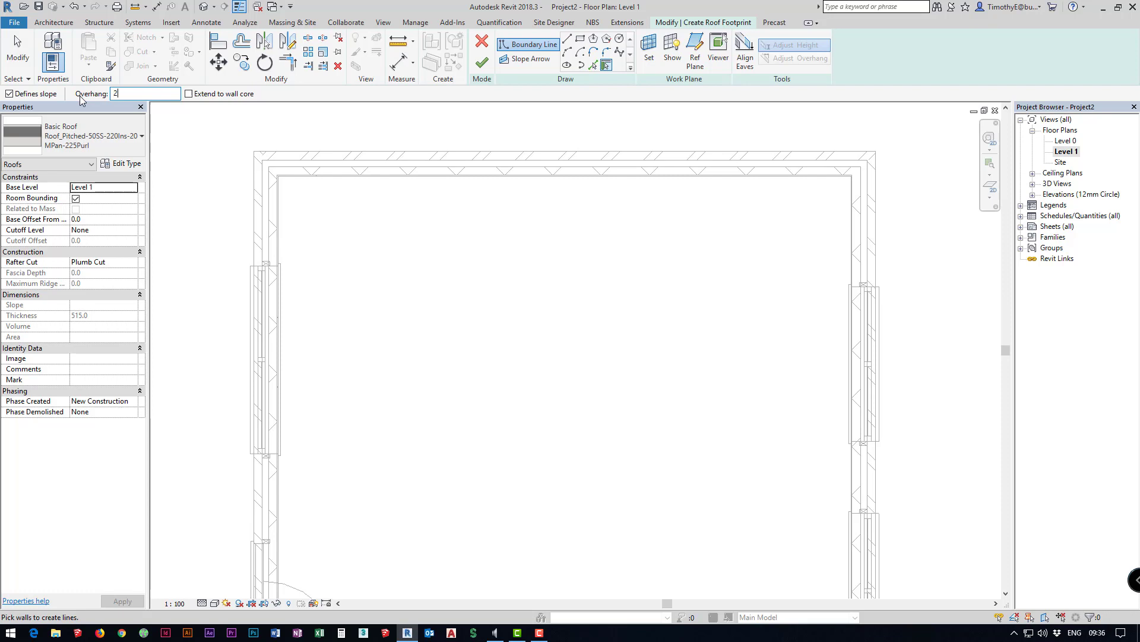
pyautogui.press('Return')
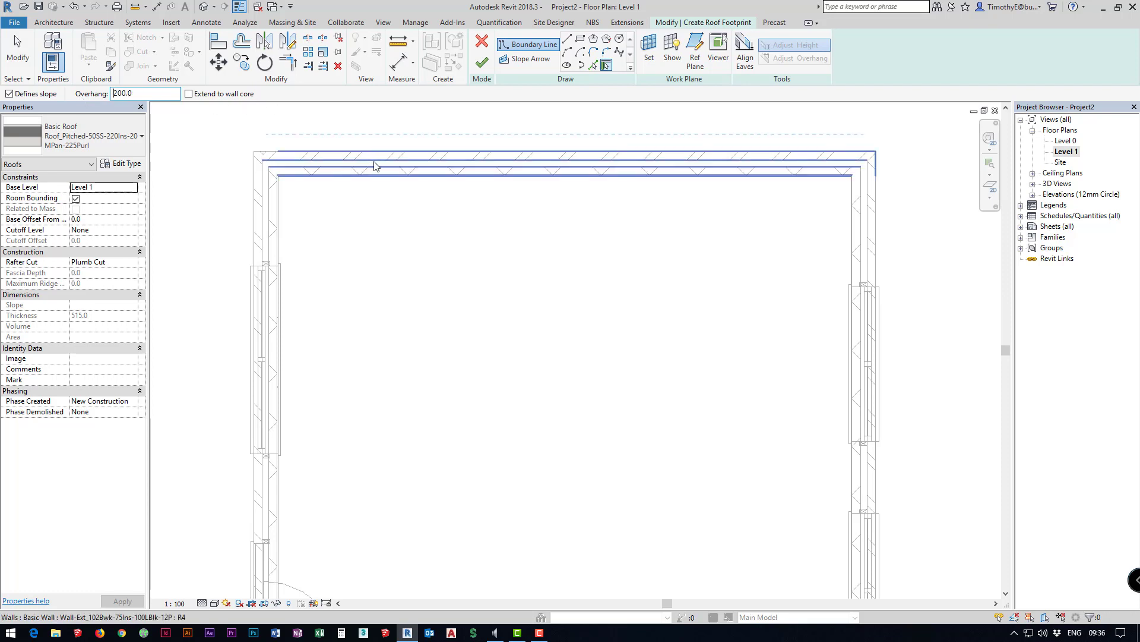
# Step: Trace the roof footprint along the top, left, bottom and right walls
pyautogui.click(356, 159)
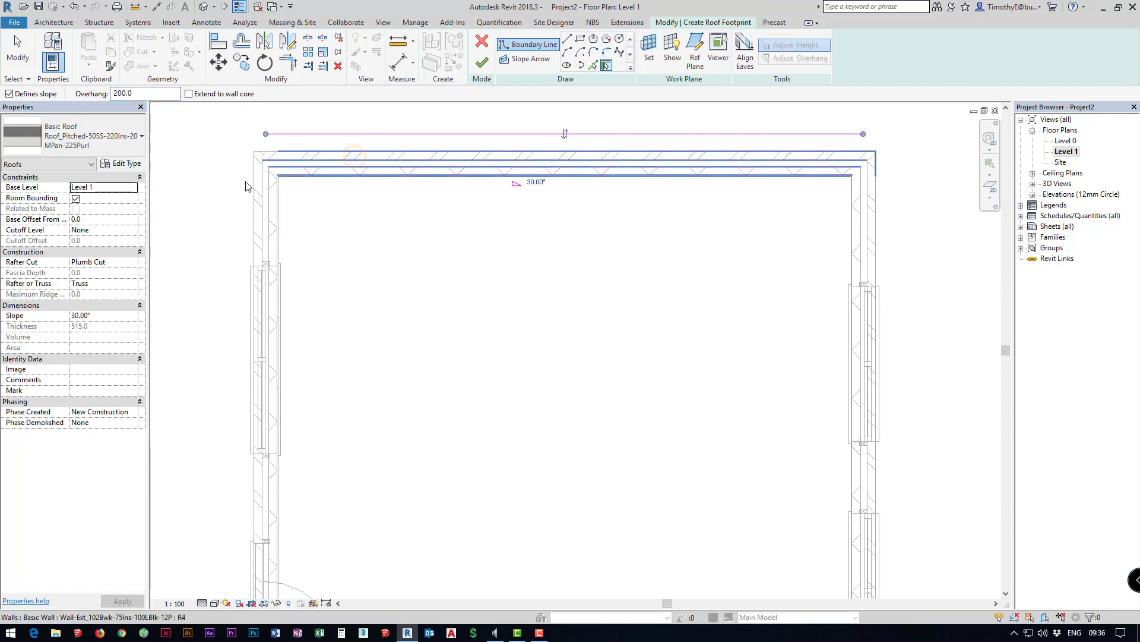
pyautogui.click(256, 193)
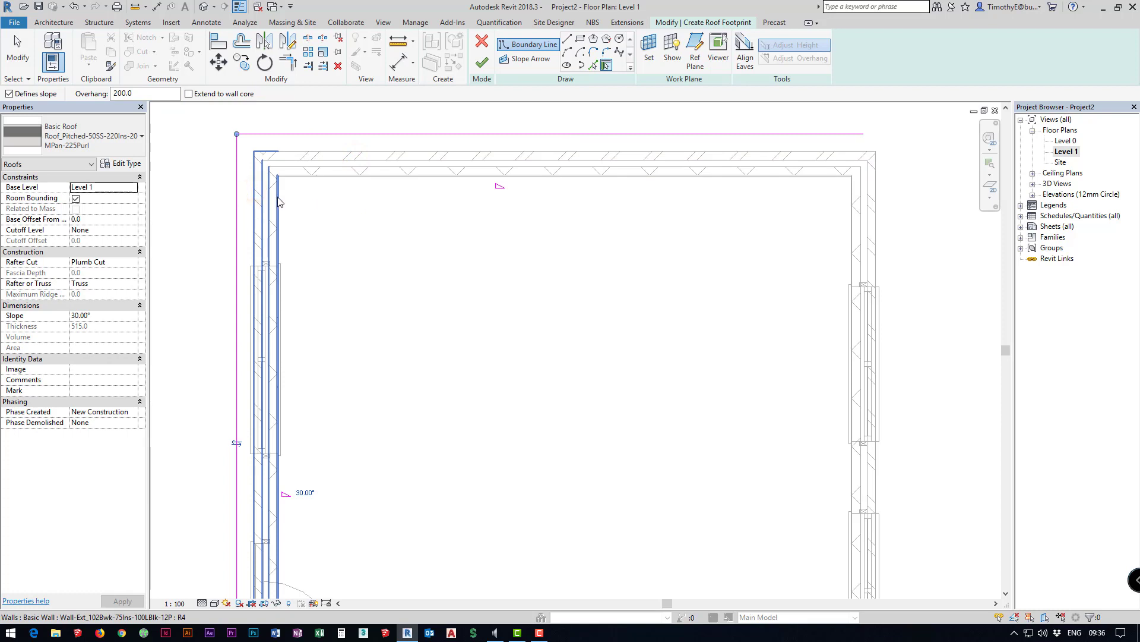
pyautogui.scroll(-3, 537, 230)
pyautogui.scroll(3, 770, 207)
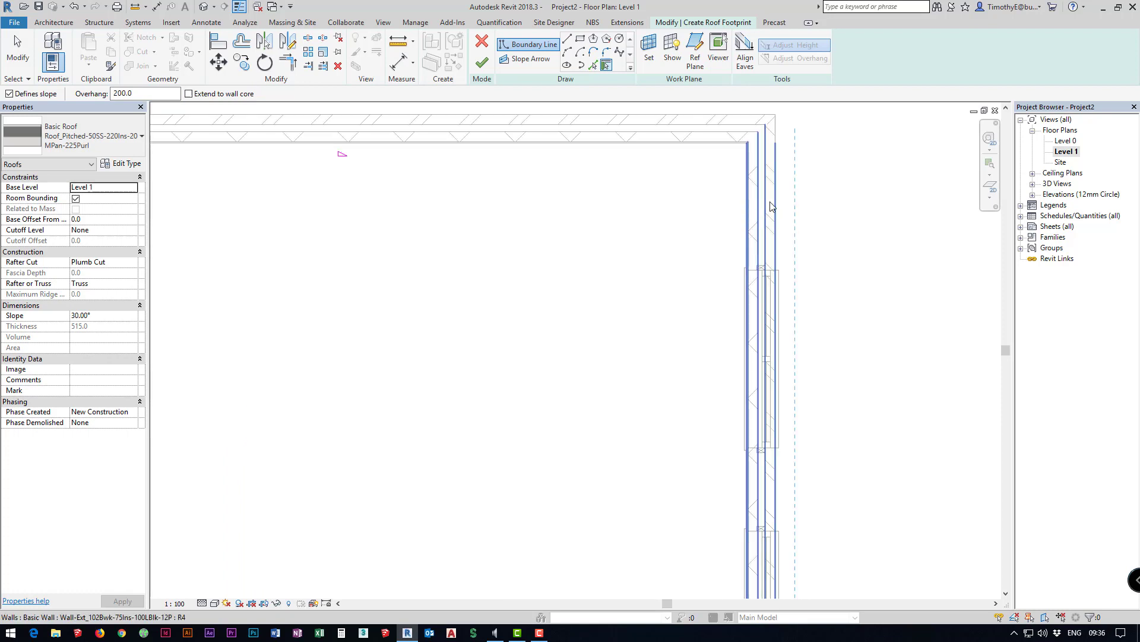
pyautogui.scroll(-3, 771, 206)
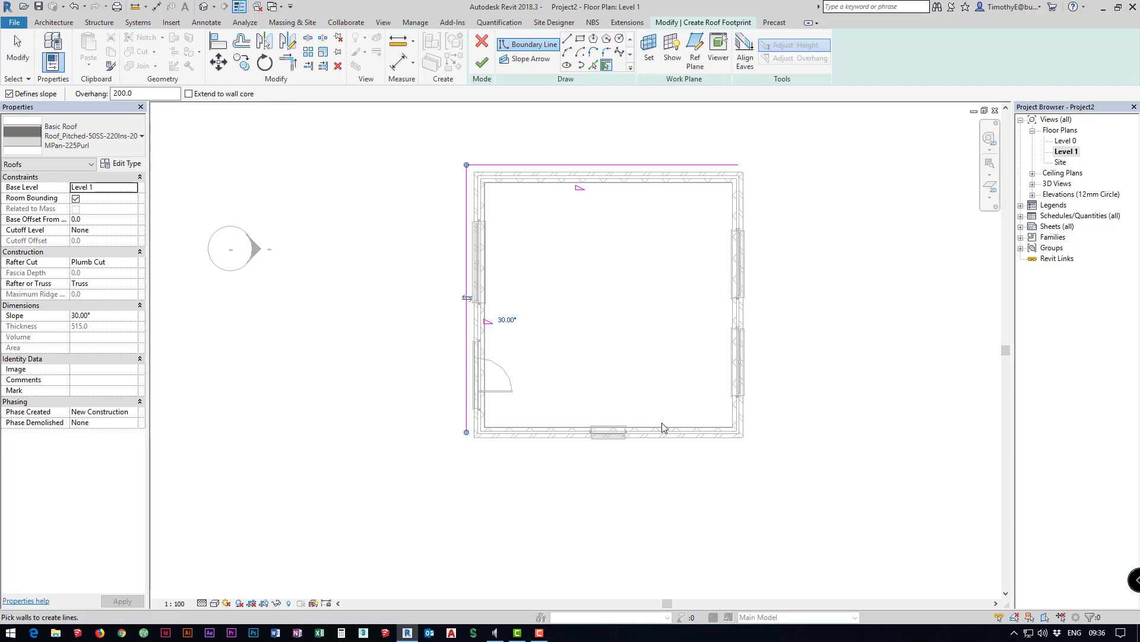
pyautogui.scroll(1, 659, 423)
pyautogui.click(469, 442)
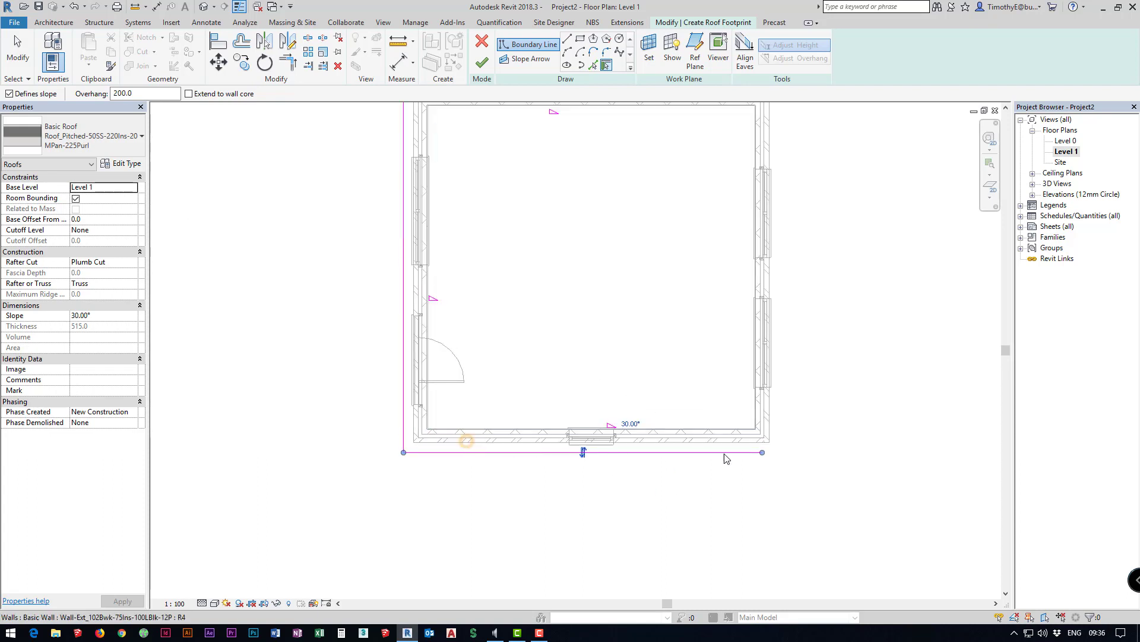
pyautogui.click(769, 410)
pyautogui.scroll(-1, 769, 416)
pyautogui.moveTo(726, 279); pyautogui.dragTo(607, 279, button='middle')
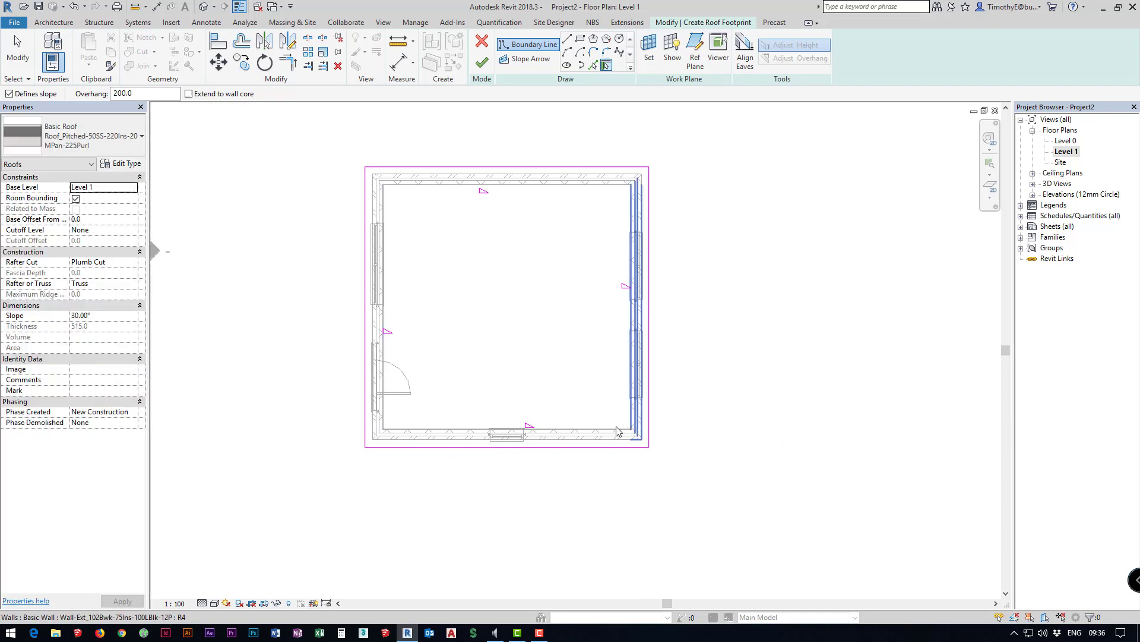
pyautogui.press('Escape')
pyautogui.click(523, 446)
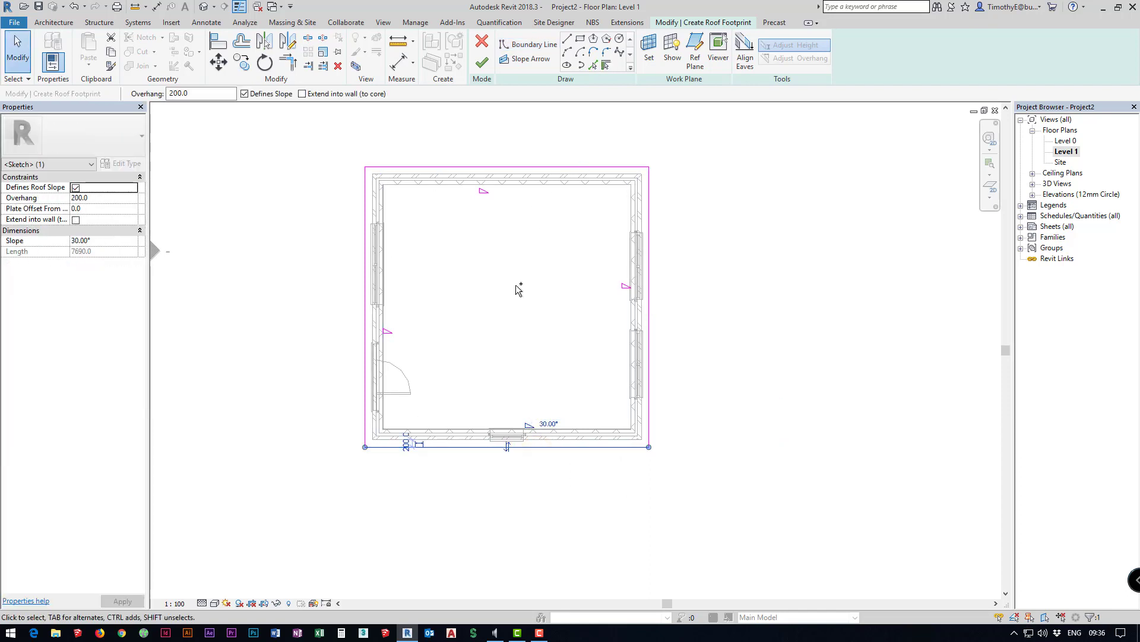
# Step: Make the top and bottom roof edges non-sloping gable ends and finish the roof
pyautogui.keyDown('ctrl'); pyautogui.click(511, 168); pyautogui.keyUp('ctrl')
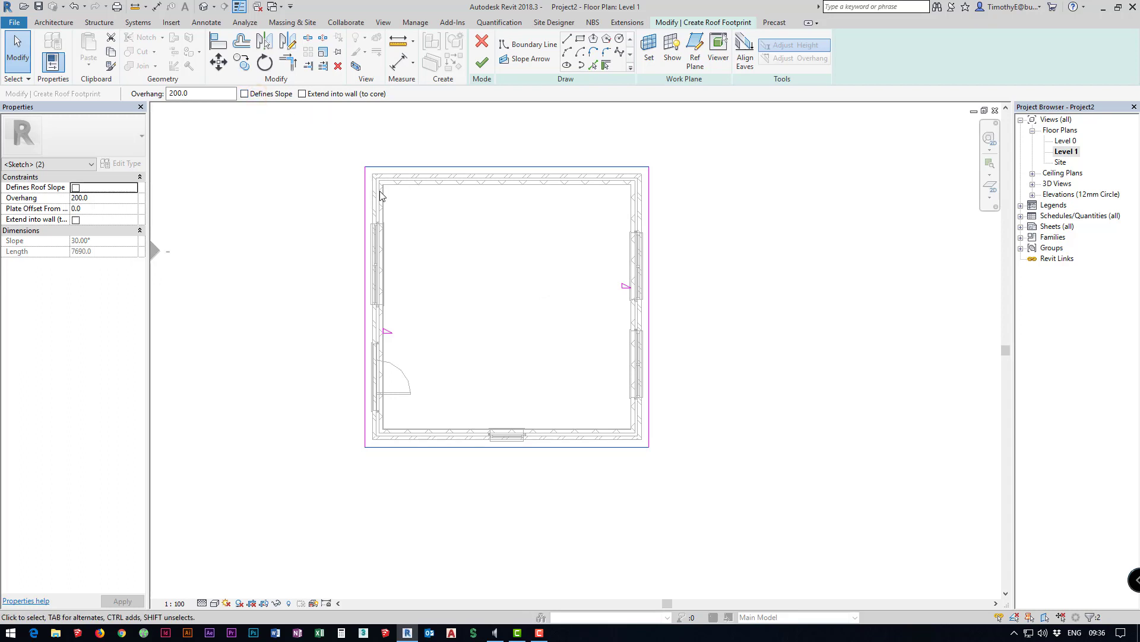
pyautogui.click(364, 202)
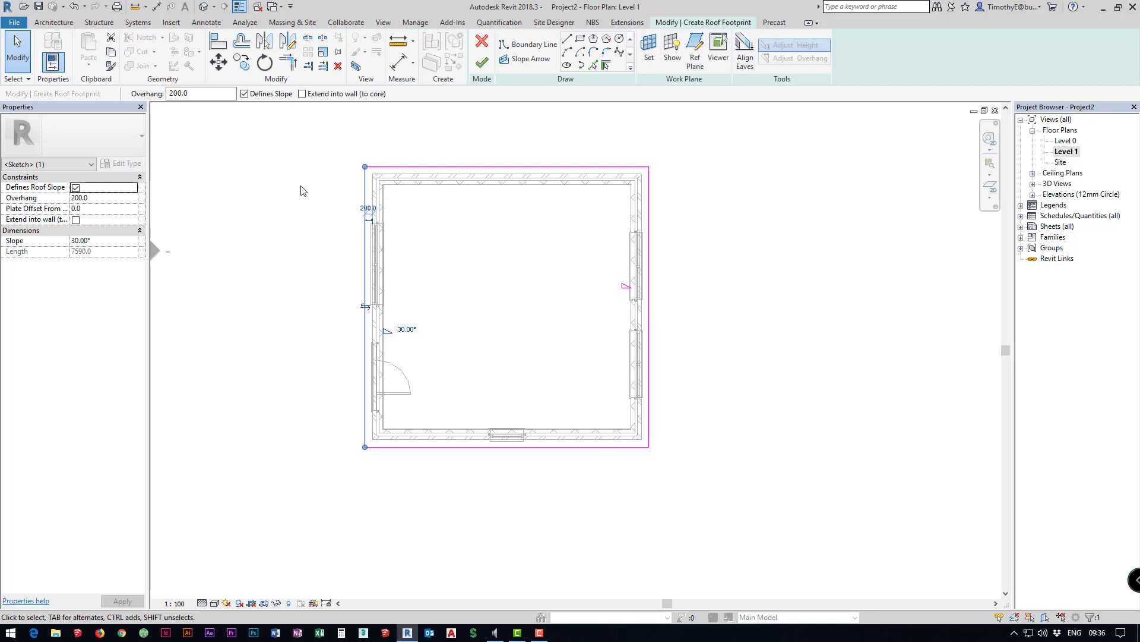
pyautogui.click(481, 63)
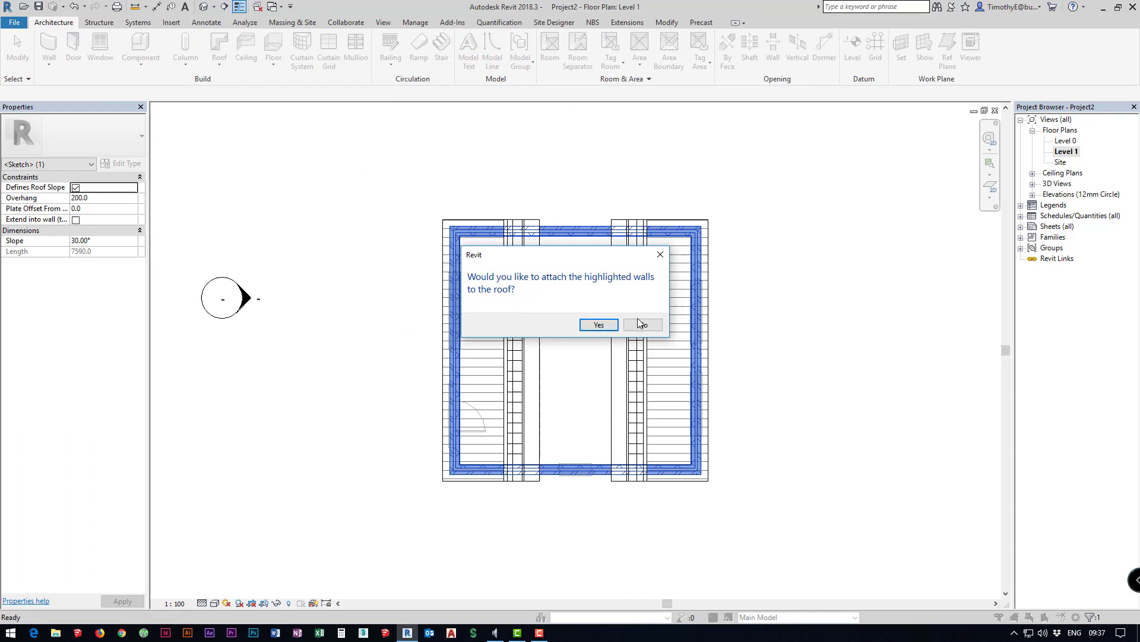
# Step: Attach the walls to the new roof and switch to the default 3D view
pyautogui.click(599, 326)
pyautogui.moveTo(593, 330); pyautogui.dragTo(474, 347, button='middle')
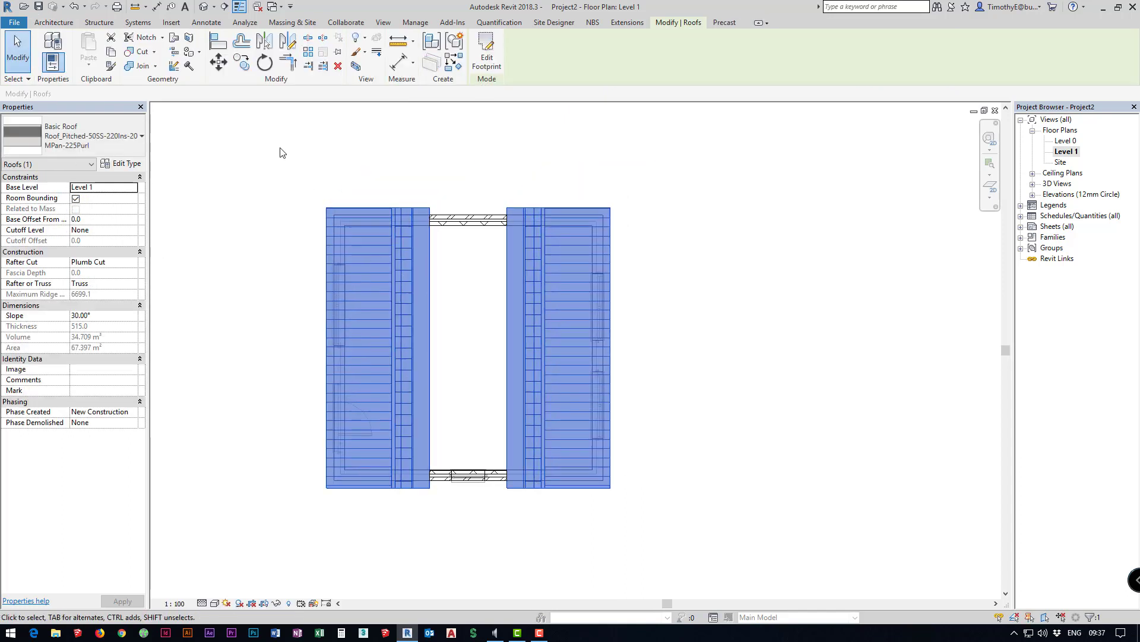
pyautogui.click(203, 6)
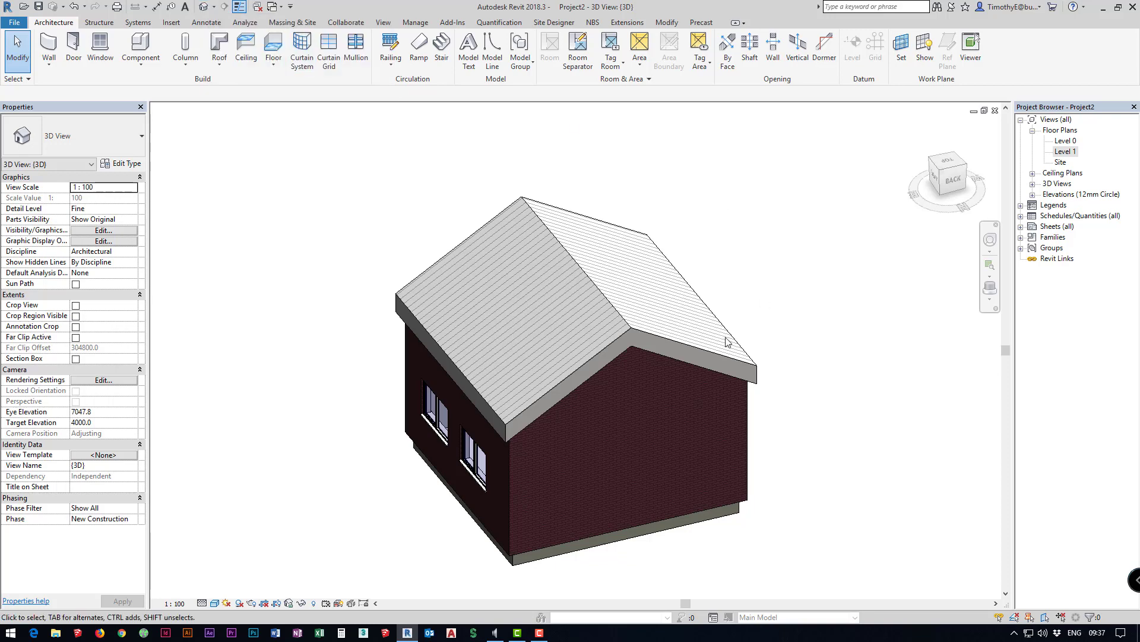
# Step: Change the roof type to Roof-Pitched_38Tile
pyautogui.keyDown('shift'); pyautogui.moveTo(522, 361); pyautogui.dragTo(808, 410, button='middle'); pyautogui.keyUp('shift')
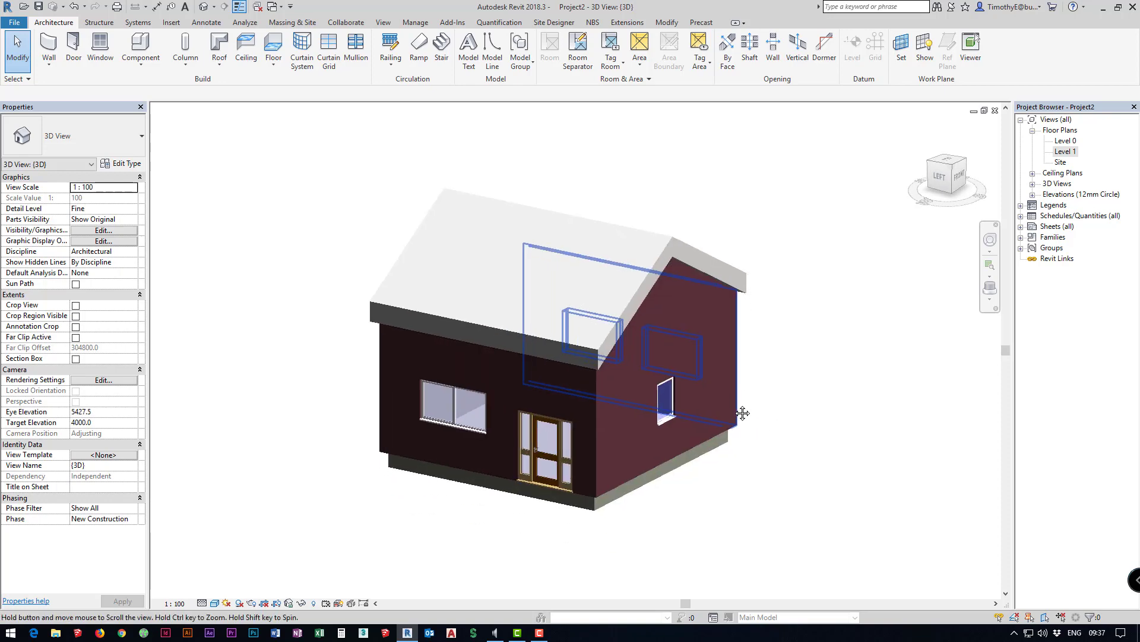
pyautogui.scroll(2, 689, 454)
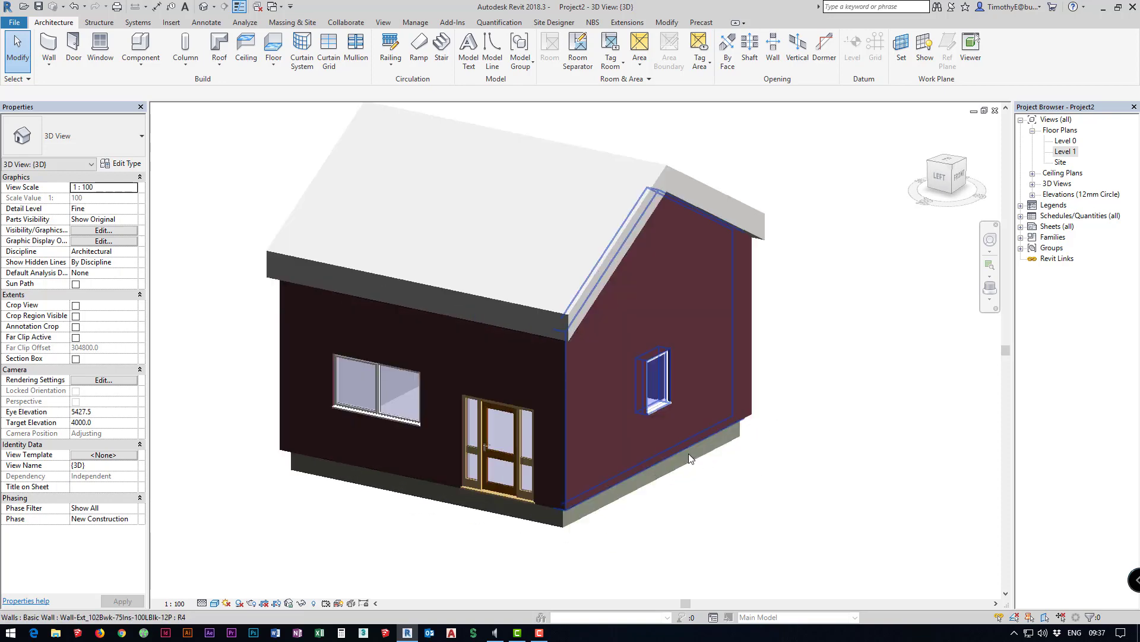
pyautogui.click(519, 301)
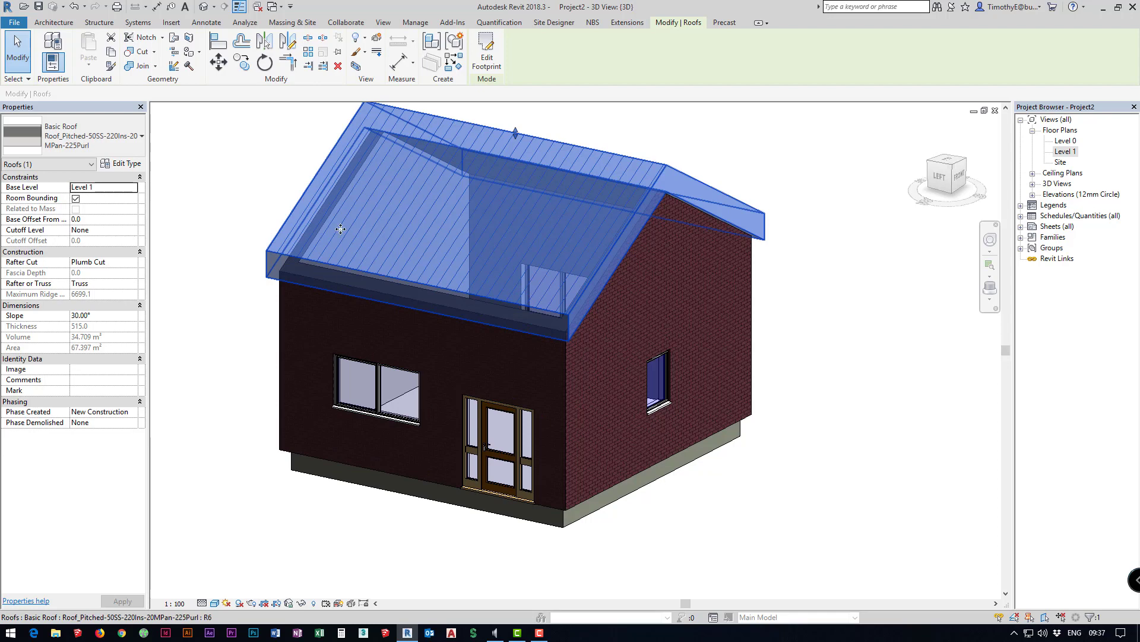
pyautogui.click(73, 132)
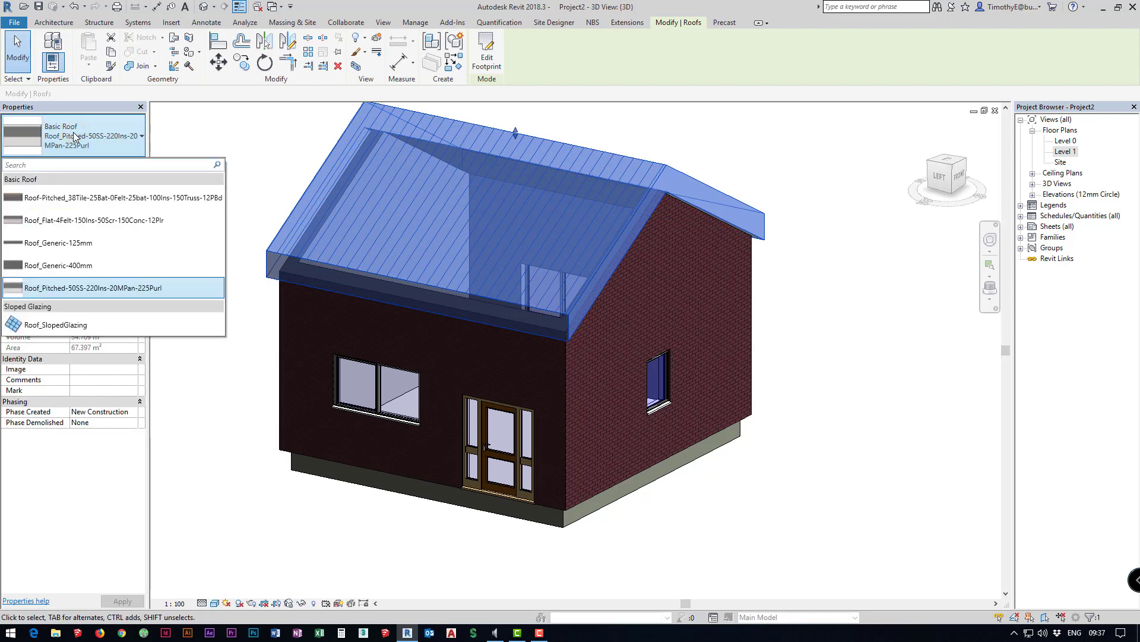
pyautogui.click(50, 199)
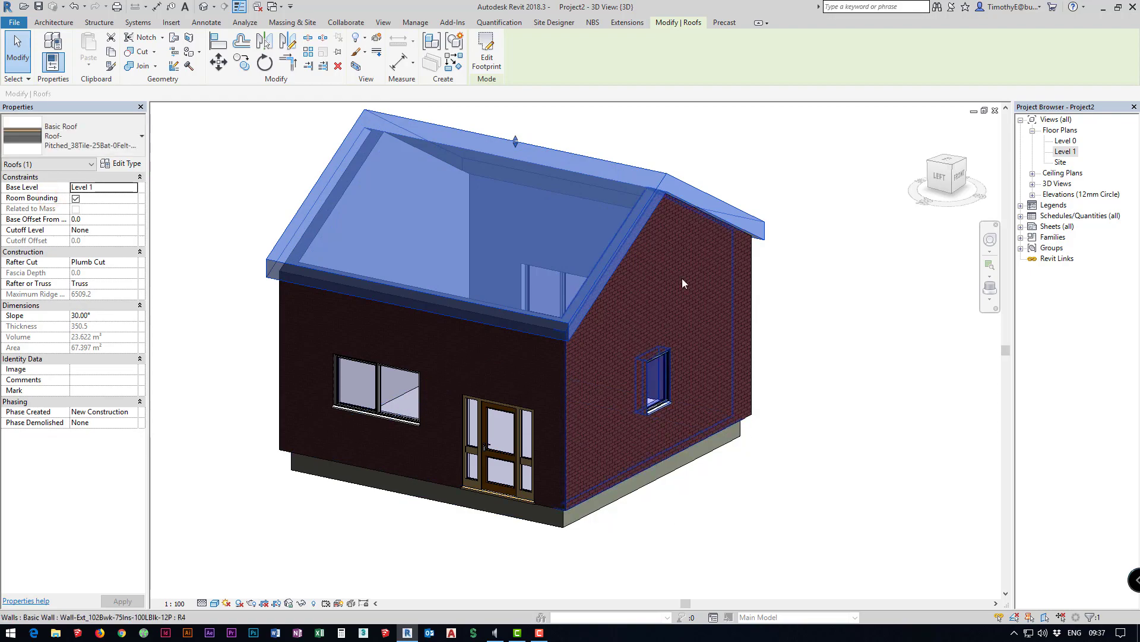
pyautogui.scroll(3, 552, 346)
pyautogui.keyDown('shift'); pyautogui.moveTo(600, 344); pyautogui.dragTo(367, 325, button='middle'); pyautogui.keyUp('shift')
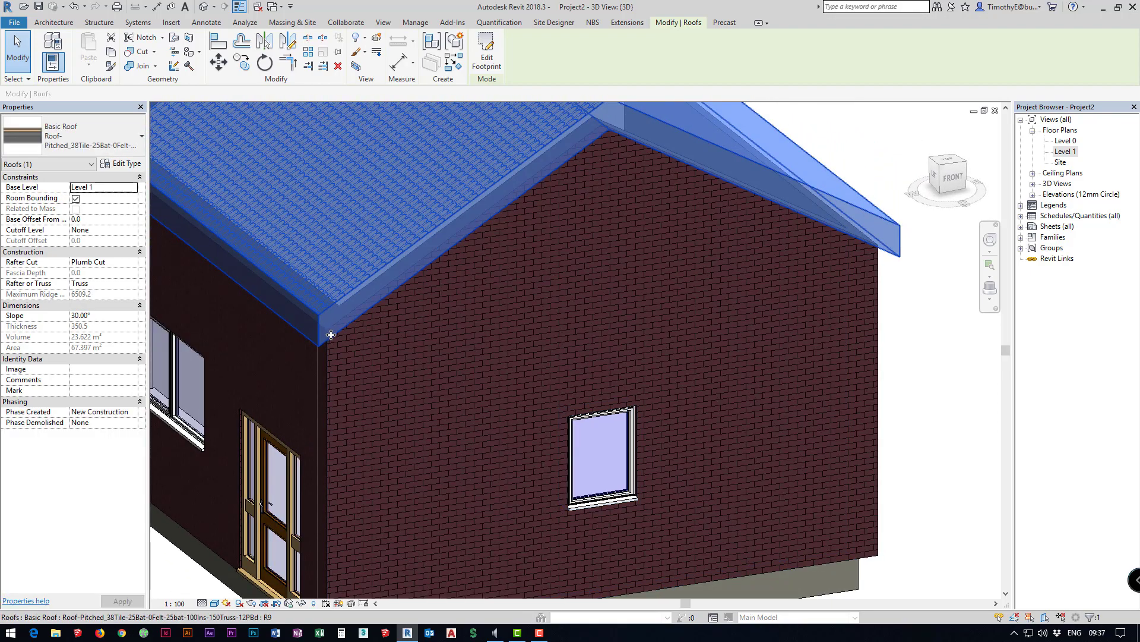
# Step: Set the roof's Rafter Cut to Two Cut - Plumb and Fascia Depth to 200
pyautogui.click(133, 263)
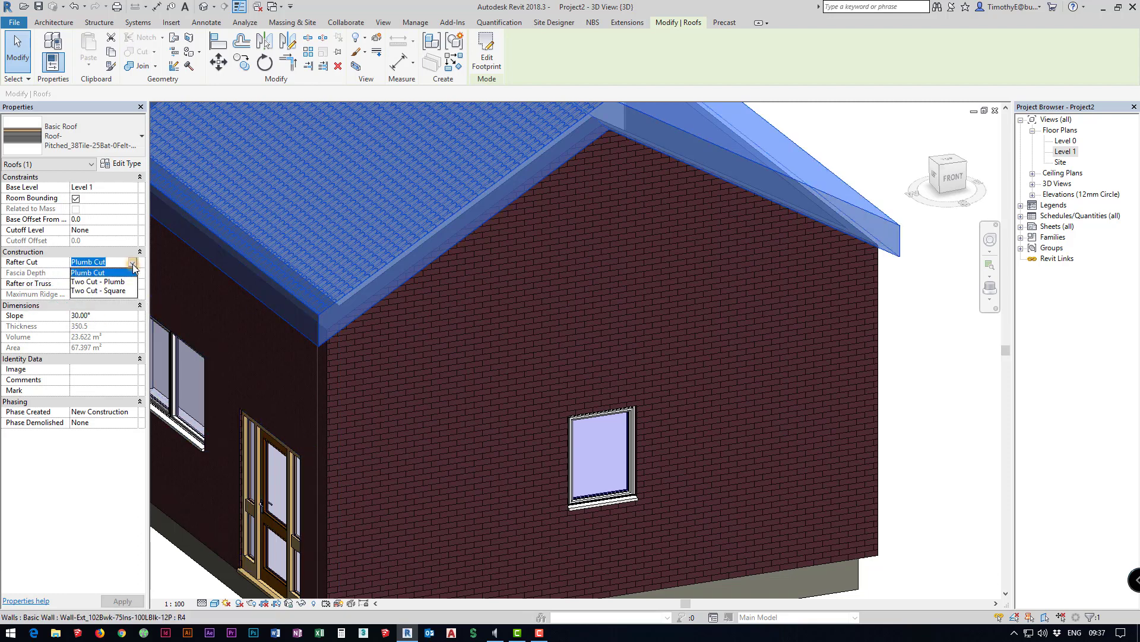
pyautogui.click(93, 281)
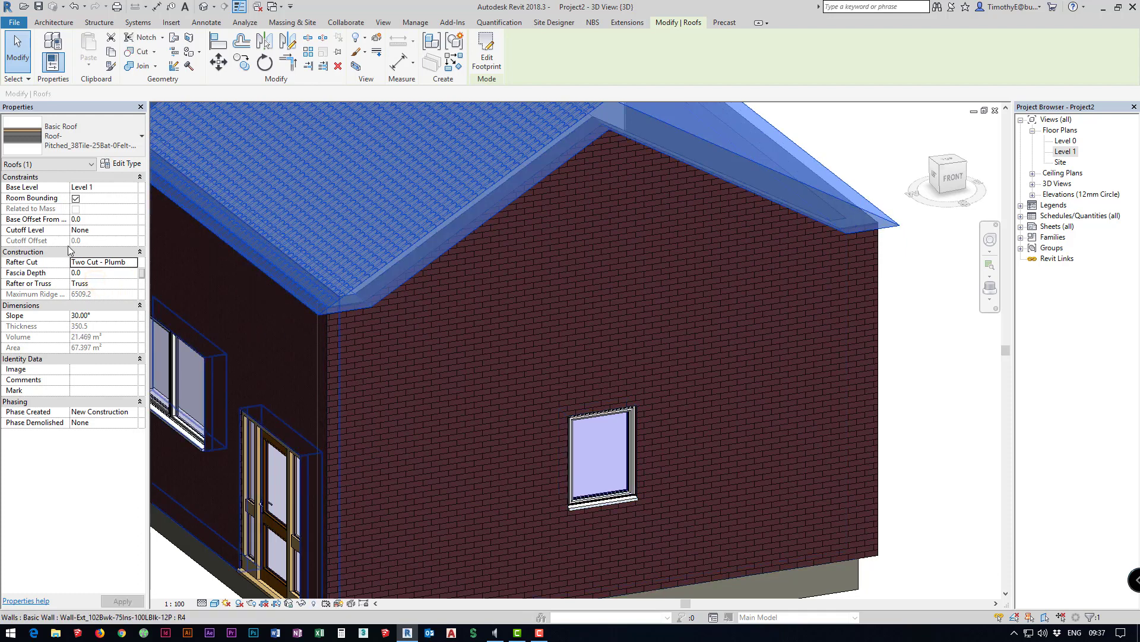
pyautogui.click(86, 273)
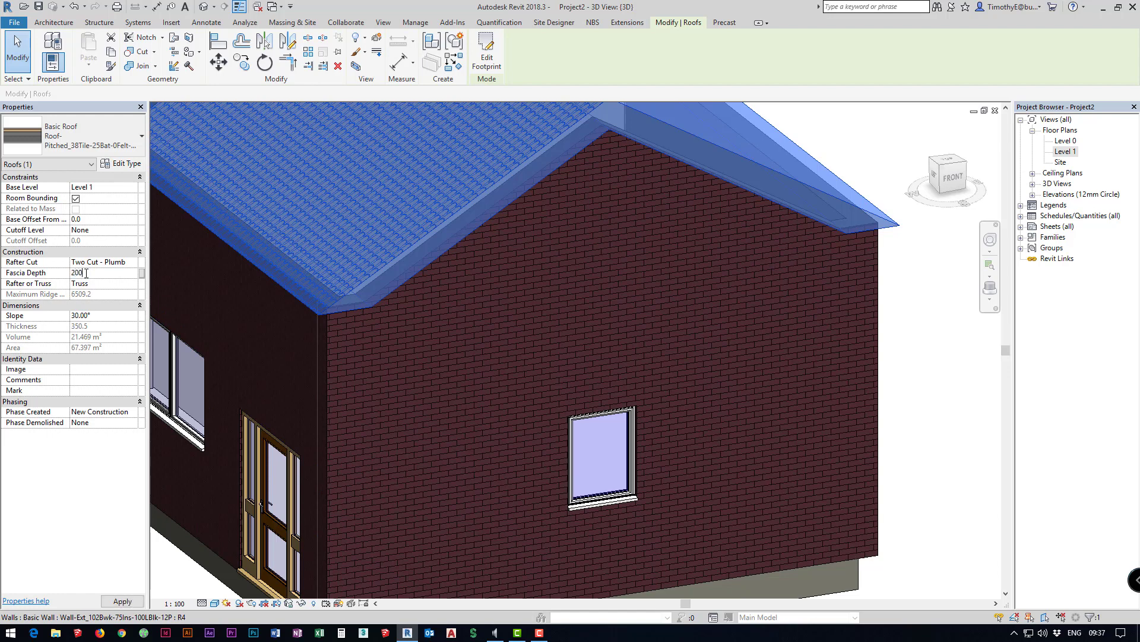
pyautogui.scroll(3, 356, 309)
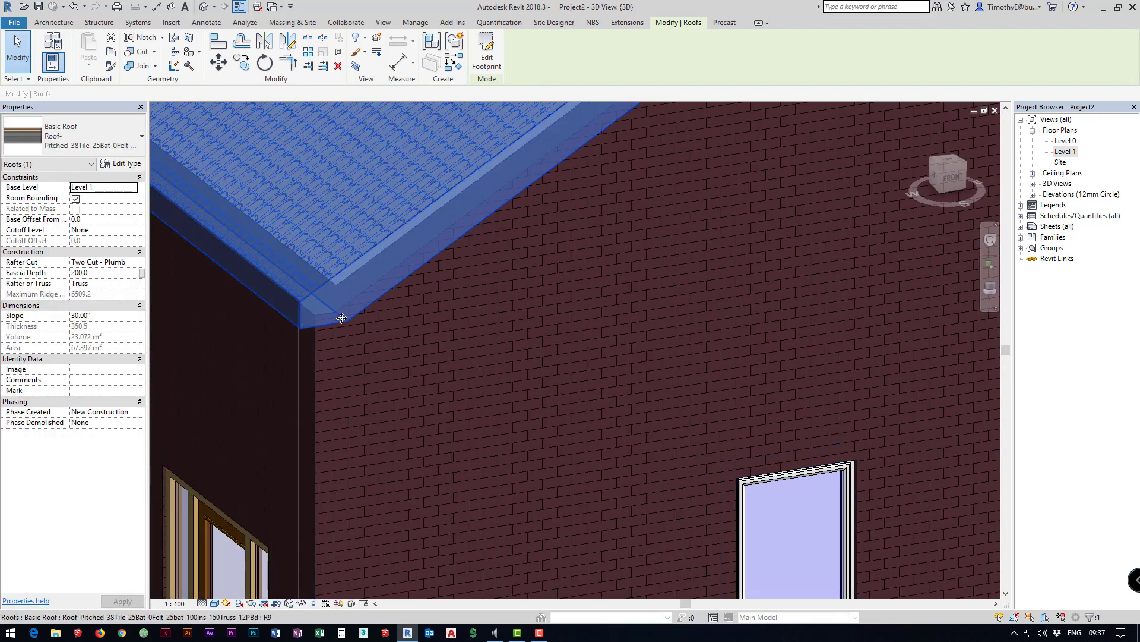
pyautogui.scroll(-5, 342, 318)
pyautogui.scroll(3, 400, 350)
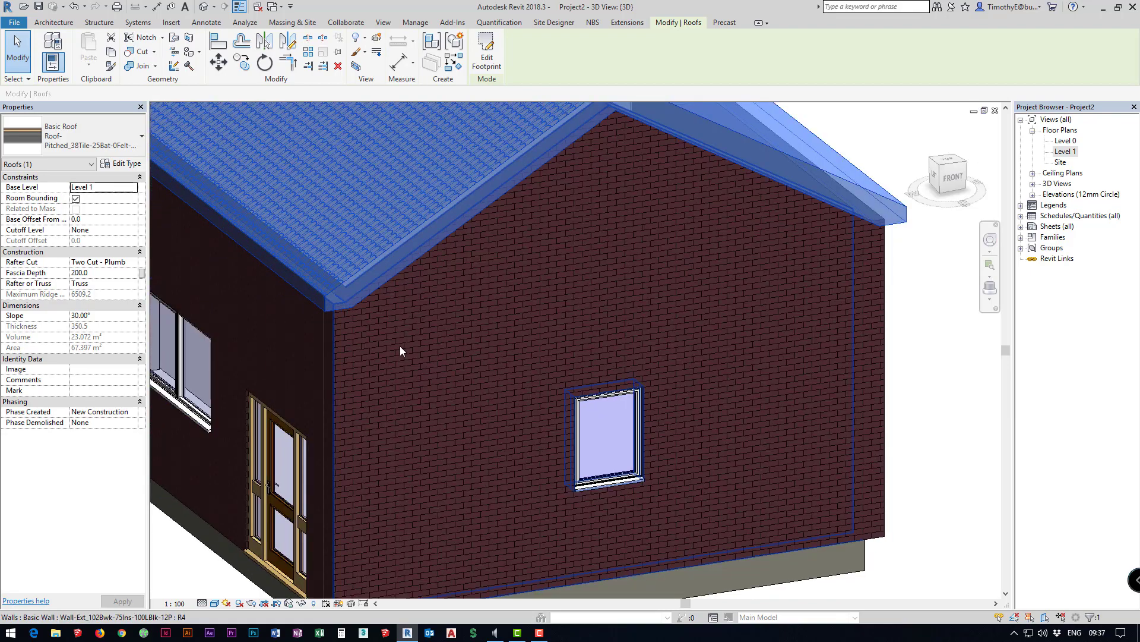
pyautogui.scroll(-5, 400, 350)
pyautogui.keyDown('shift'); pyautogui.moveTo(402, 339); pyautogui.dragTo(410, 271, button='middle'); pyautogui.keyUp('shift')
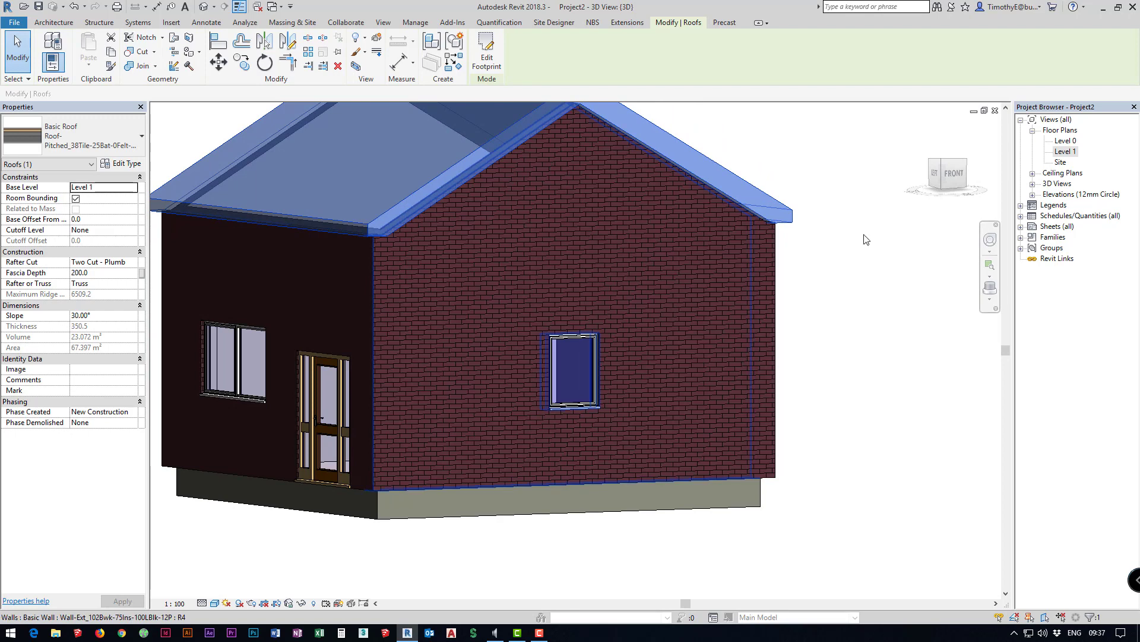
pyautogui.click(1033, 195)
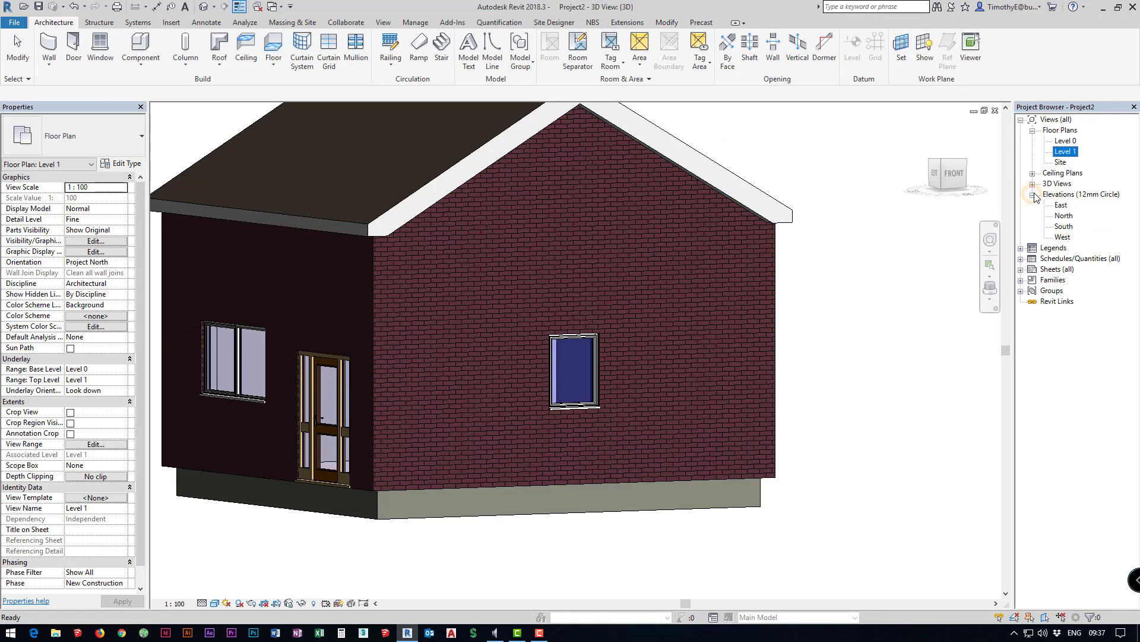
# Step: Open the West elevation and centre the house in view
pyautogui.doubleClick(1063, 237)
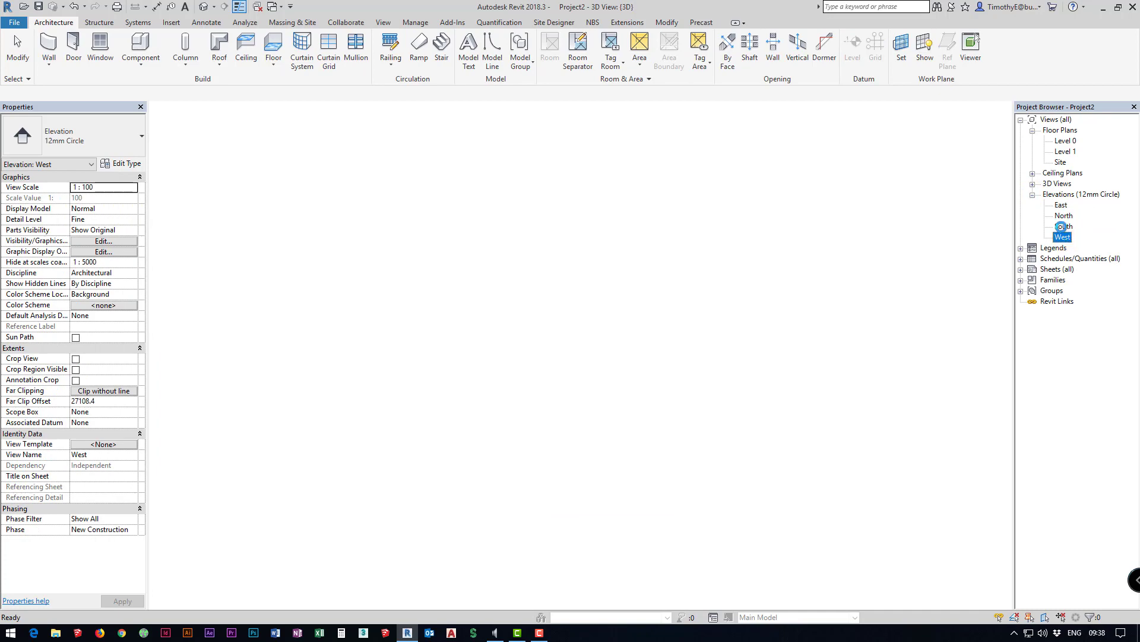
pyautogui.click(534, 280)
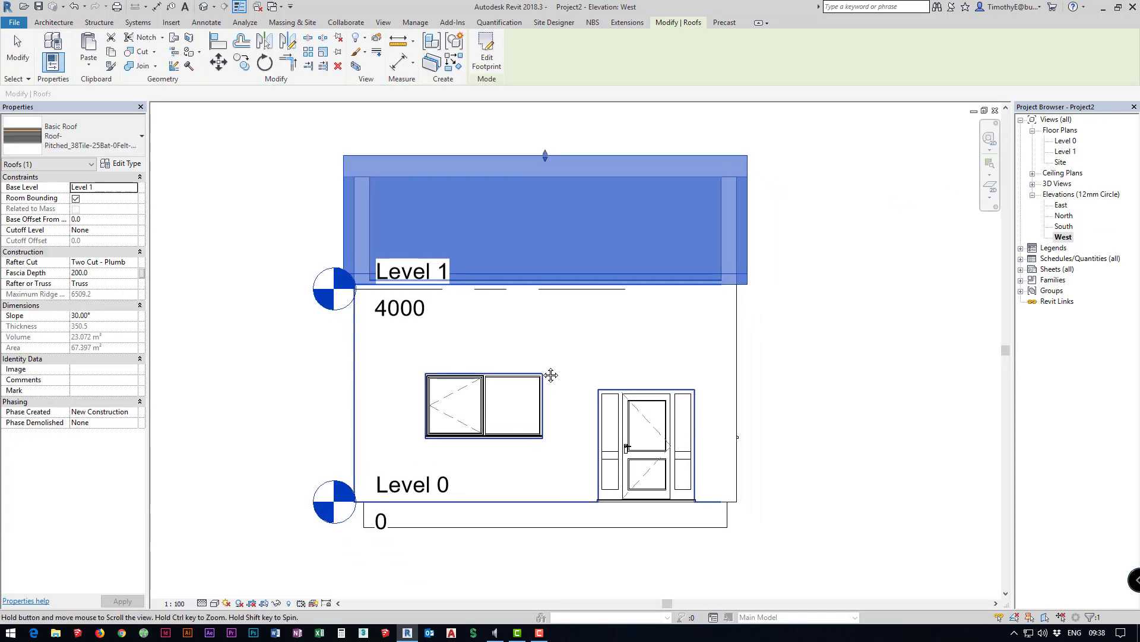
pyautogui.moveTo(547, 374); pyautogui.dragTo(340, 306, button='middle')
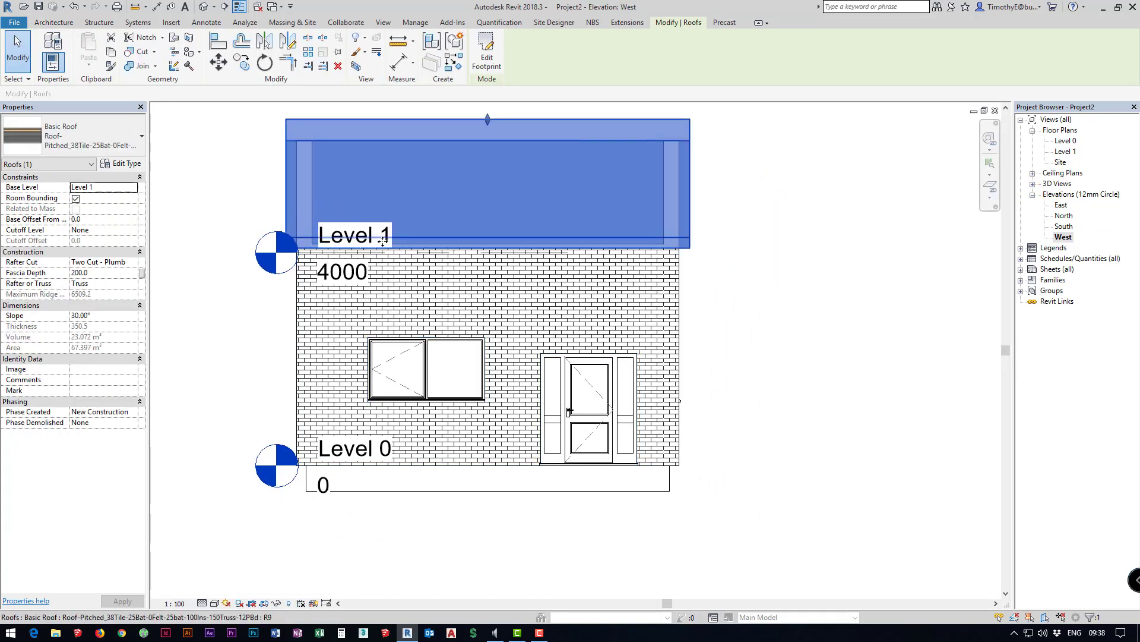
pyautogui.click(284, 284)
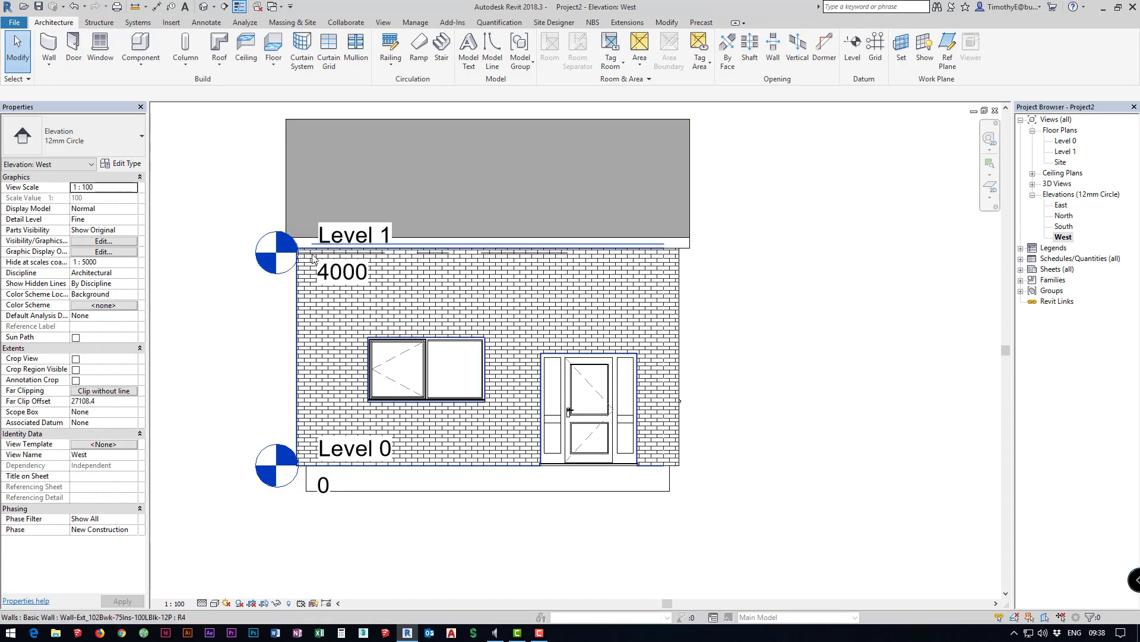
pyautogui.scroll(5, 313, 258)
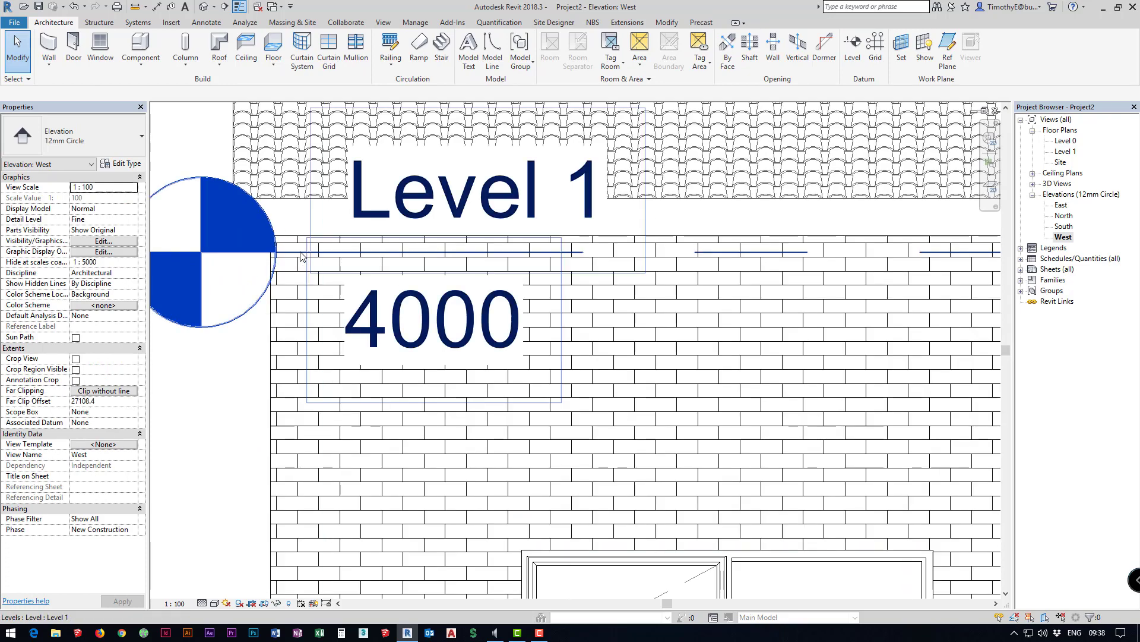
# Step: Change the Level 1 elevation from 4000 to 2700
pyautogui.click(301, 256)
pyautogui.scroll(-4, 505, 259)
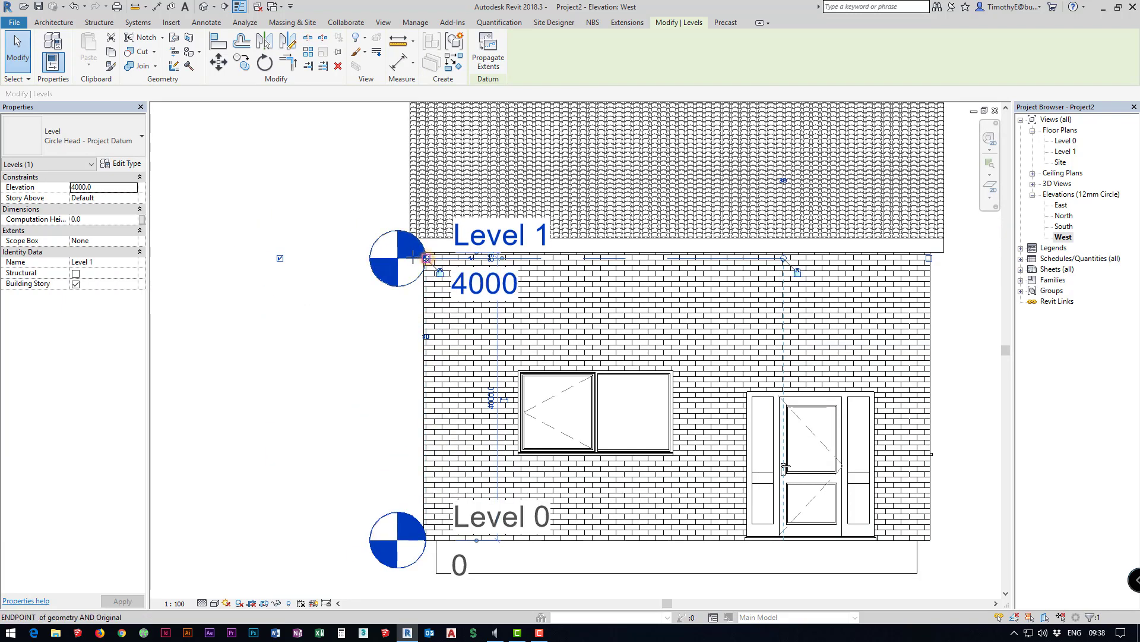
pyautogui.moveTo(427, 259); pyautogui.dragTo(225, 269)
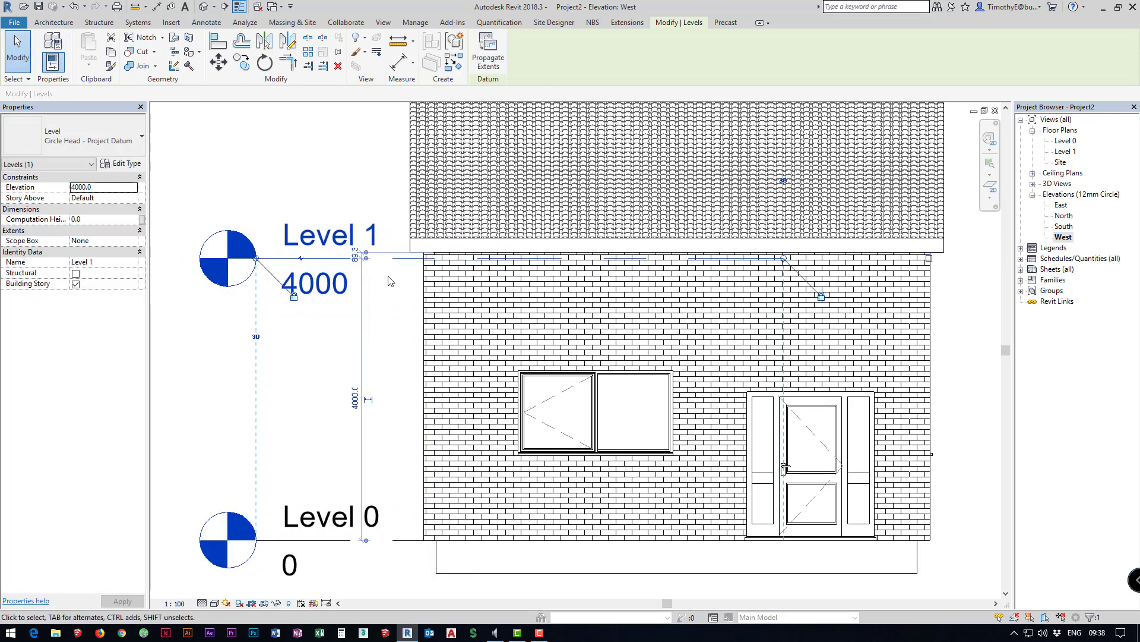
pyautogui.scroll(-2, 303, 261)
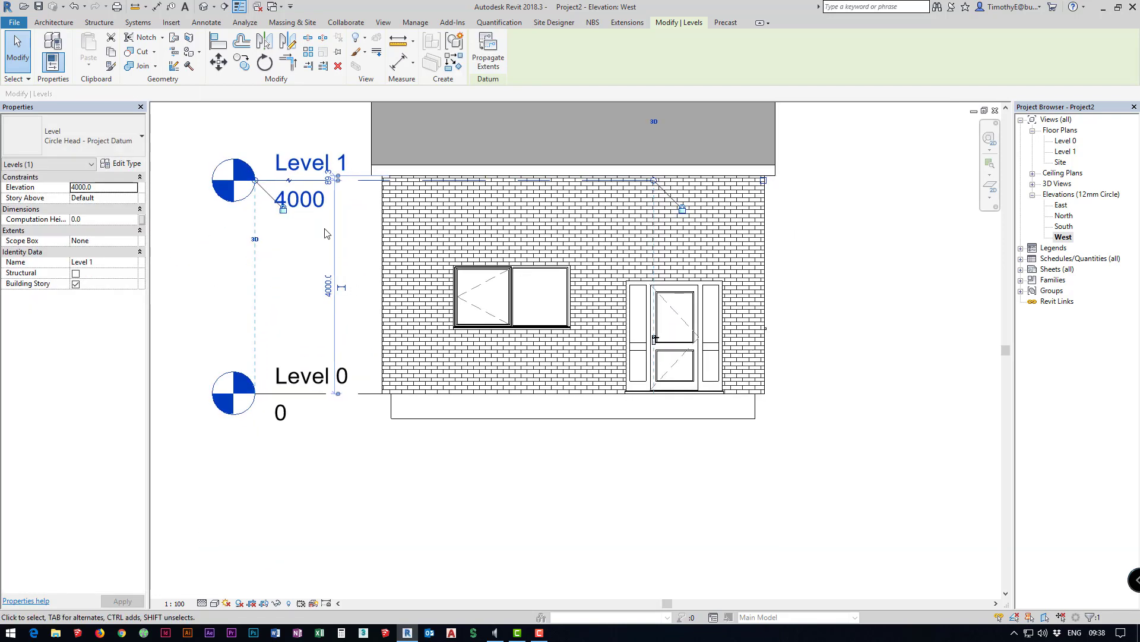
pyautogui.click(293, 199)
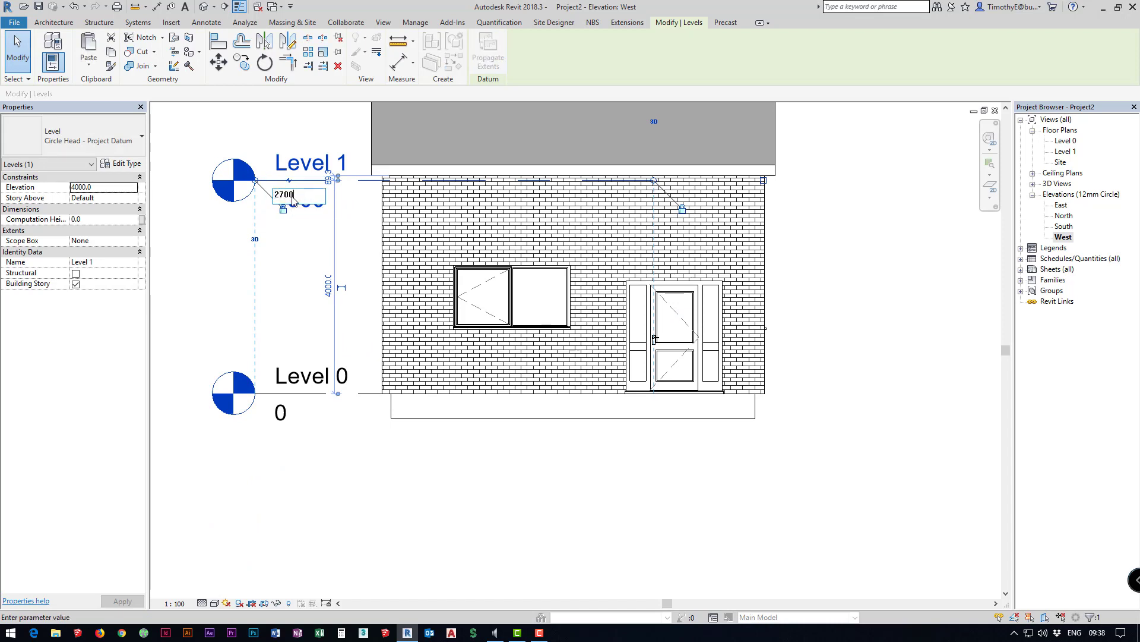
pyautogui.press('Return')
pyautogui.moveTo(512, 264); pyautogui.dragTo(456, 325, button='middle')
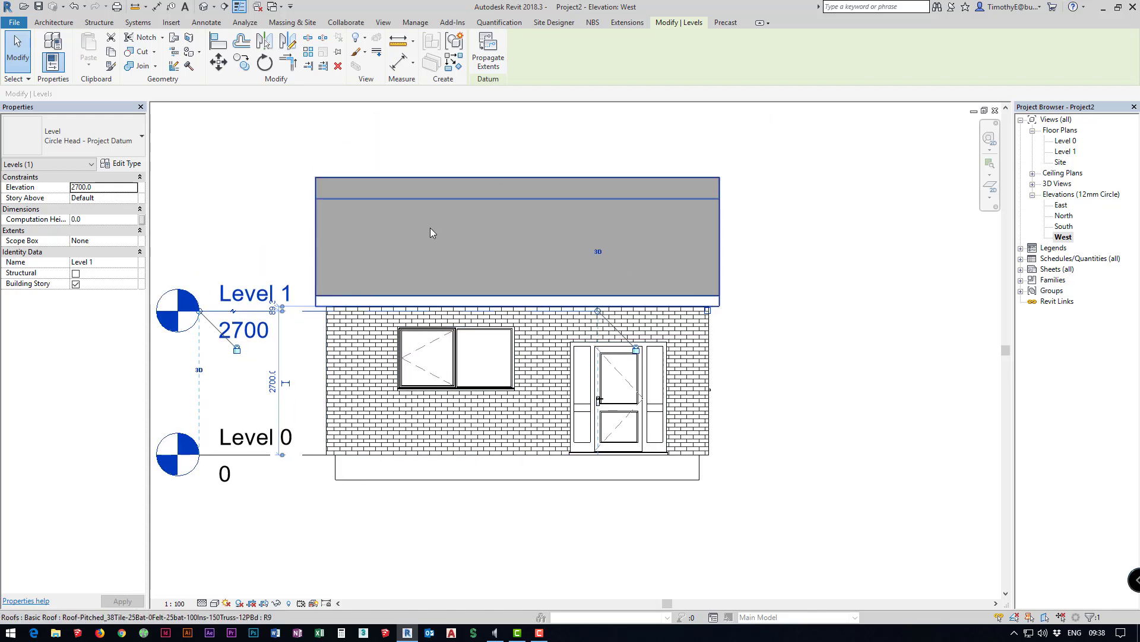
# Step: Orbit the default 3D view to look down on the lowered tiled roof
pyautogui.click(204, 6)
pyautogui.keyDown('shift'); pyautogui.moveTo(548, 290); pyautogui.dragTo(602, 417, button='middle'); pyautogui.keyUp('shift')
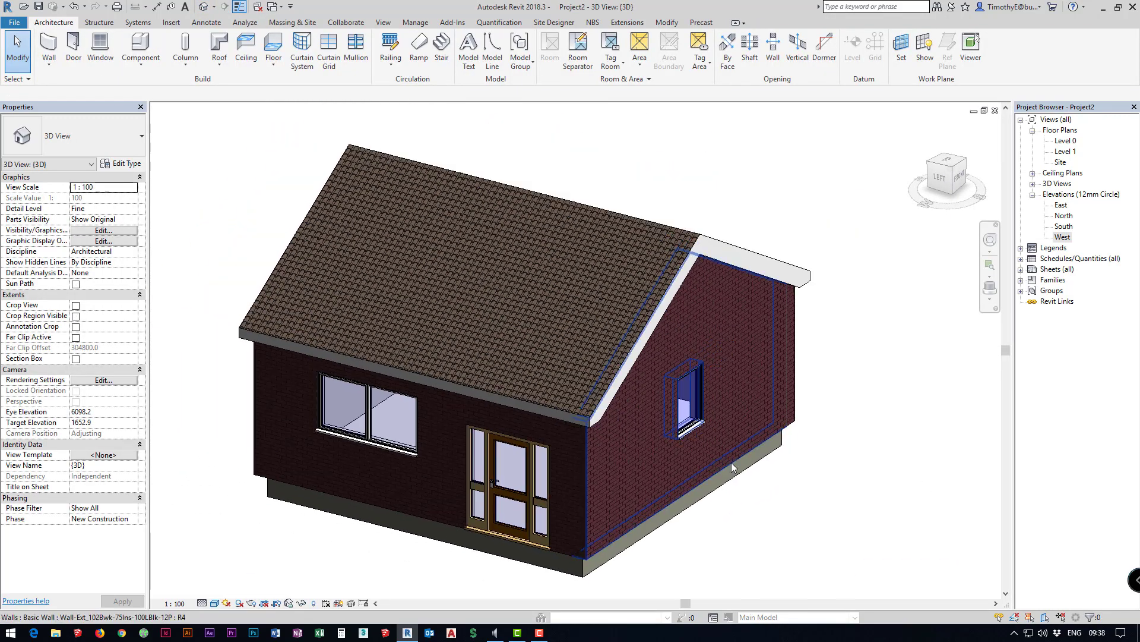